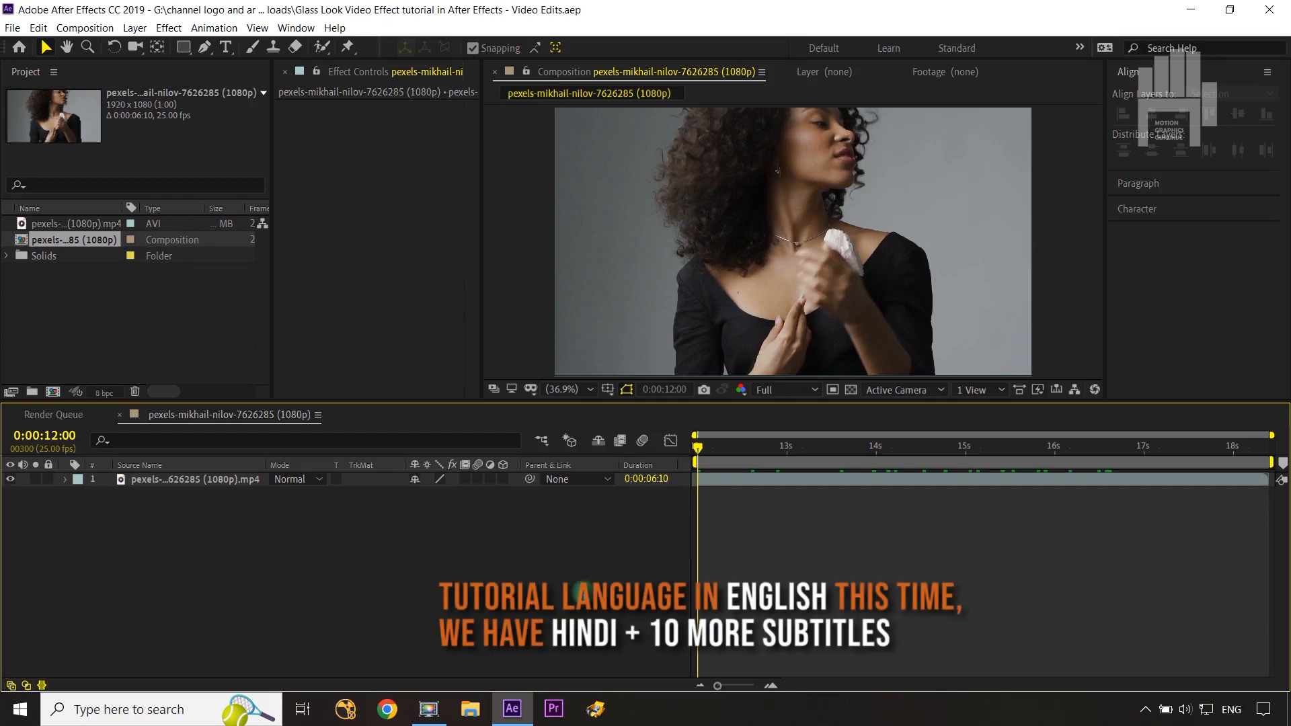
# Step: Create a new composition-sized solid named "glass effect"
pyautogui.hotkey('ctrl', 'y')
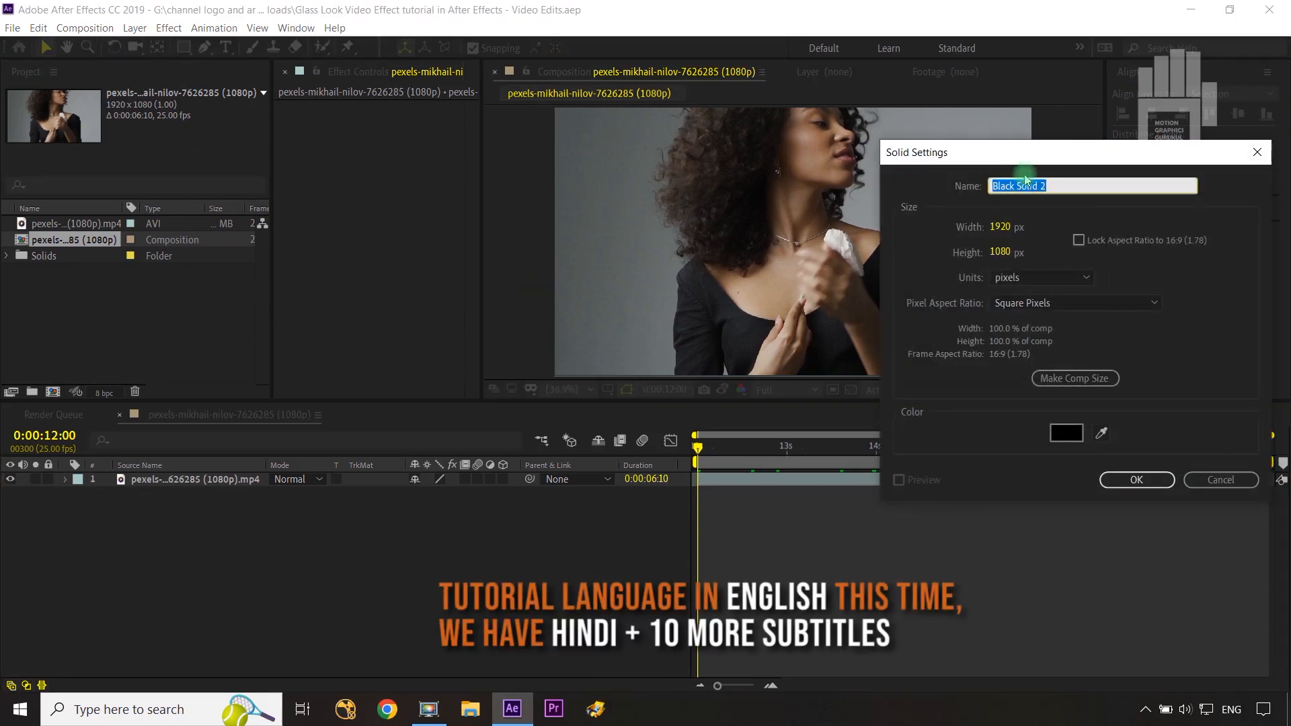
pyautogui.write('gl')
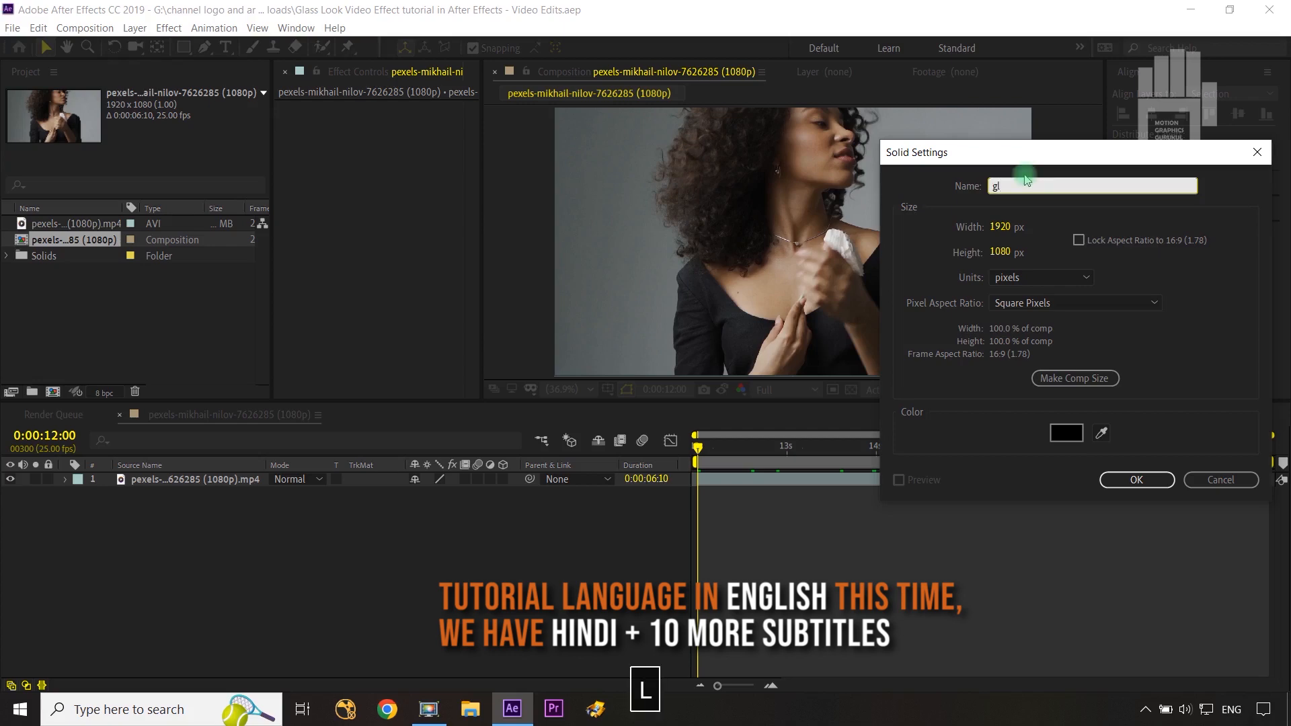
pyautogui.write('ass effect')
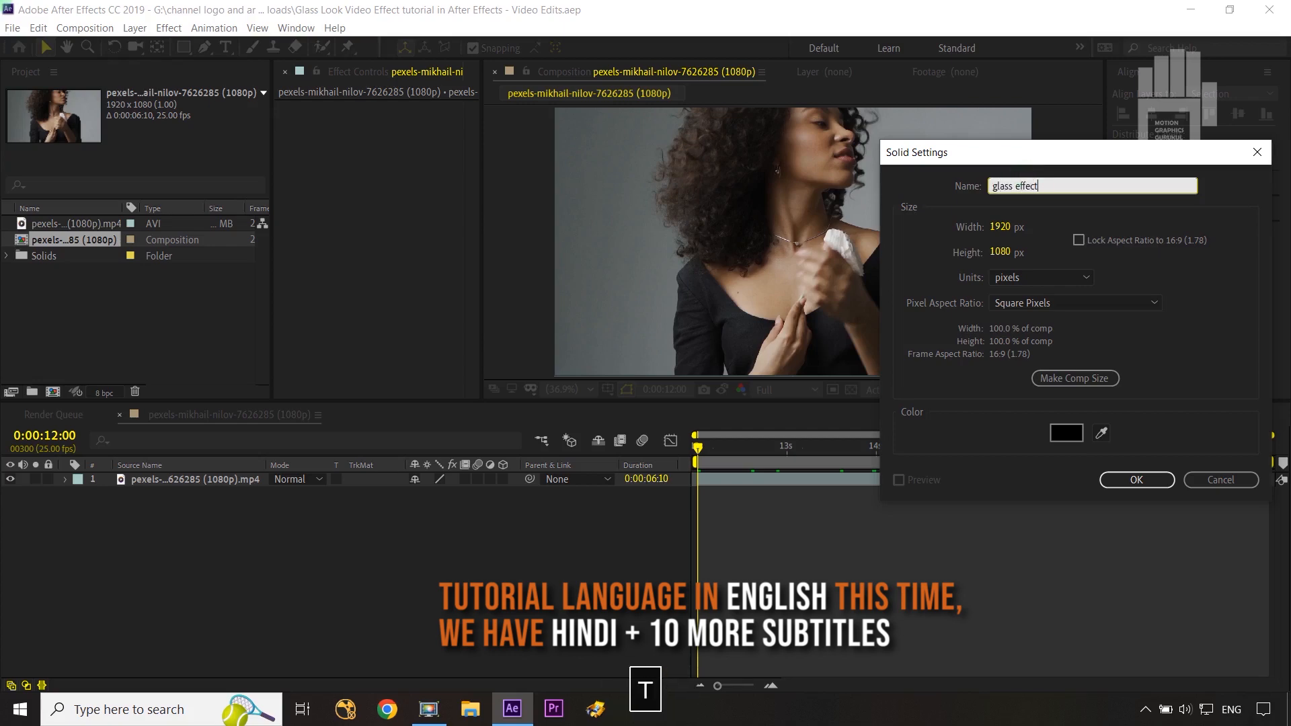
pyautogui.click(1141, 481)
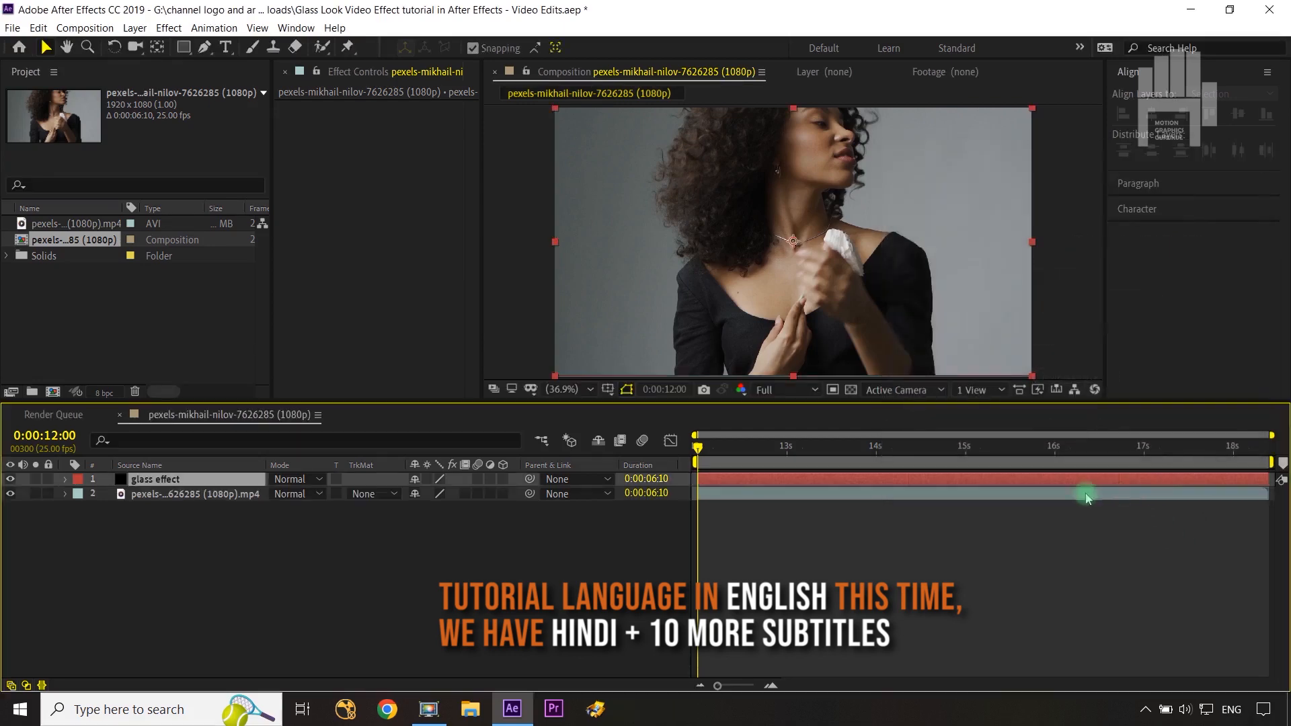
# Step: Draw a narrow, tall rectangular mask near the middle of the glass effect solid, extending beyond the frame's upper and lower edges
pyautogui.press(',')
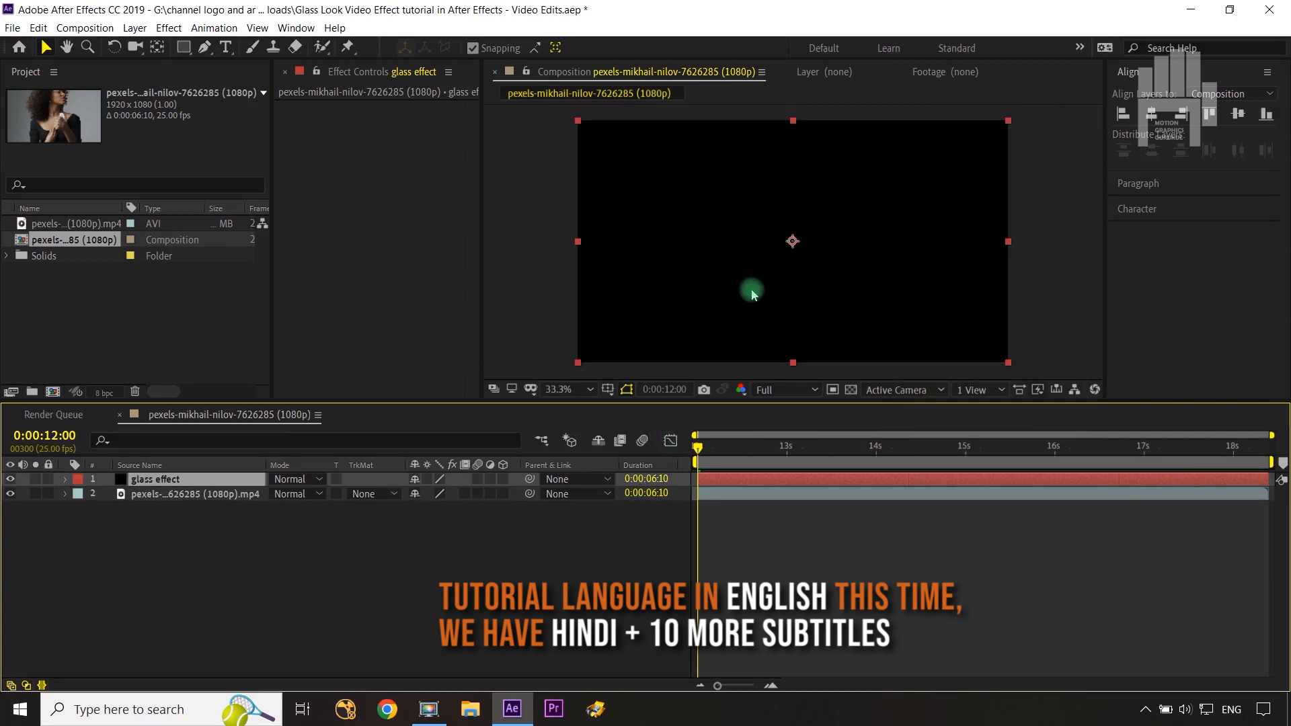
pyautogui.press(',')
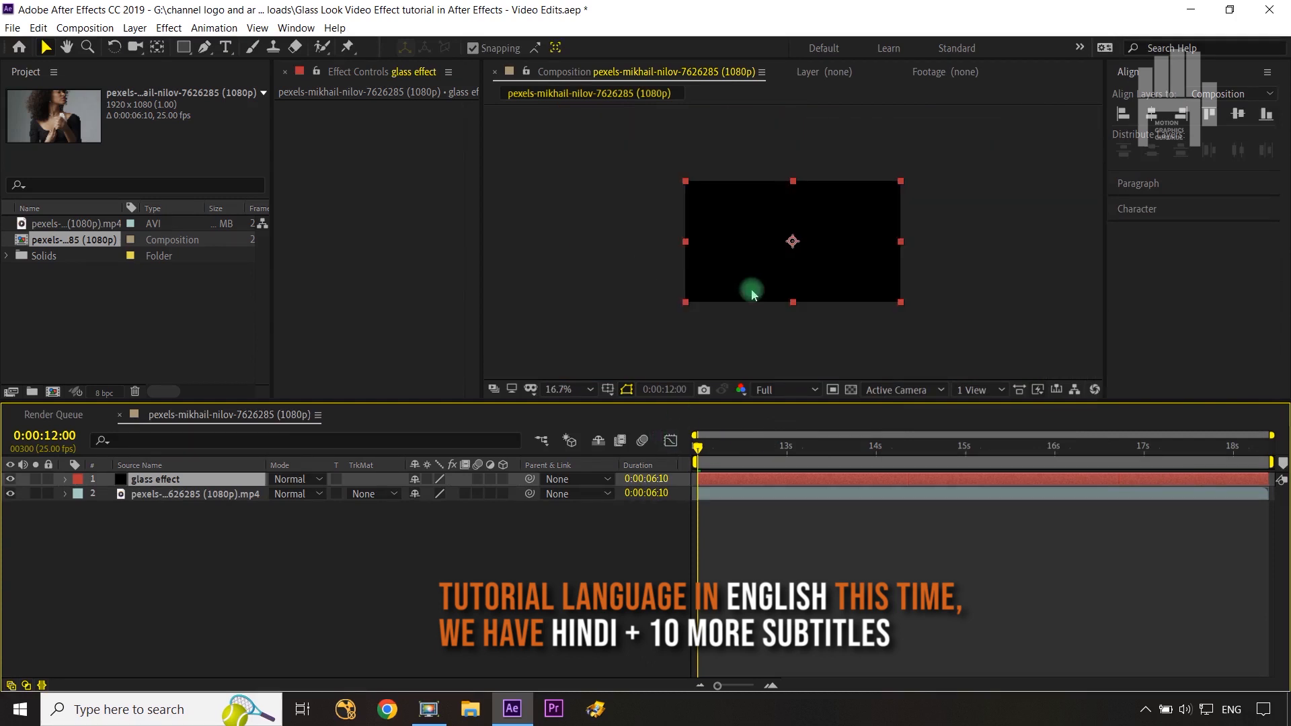
pyautogui.click(183, 47)
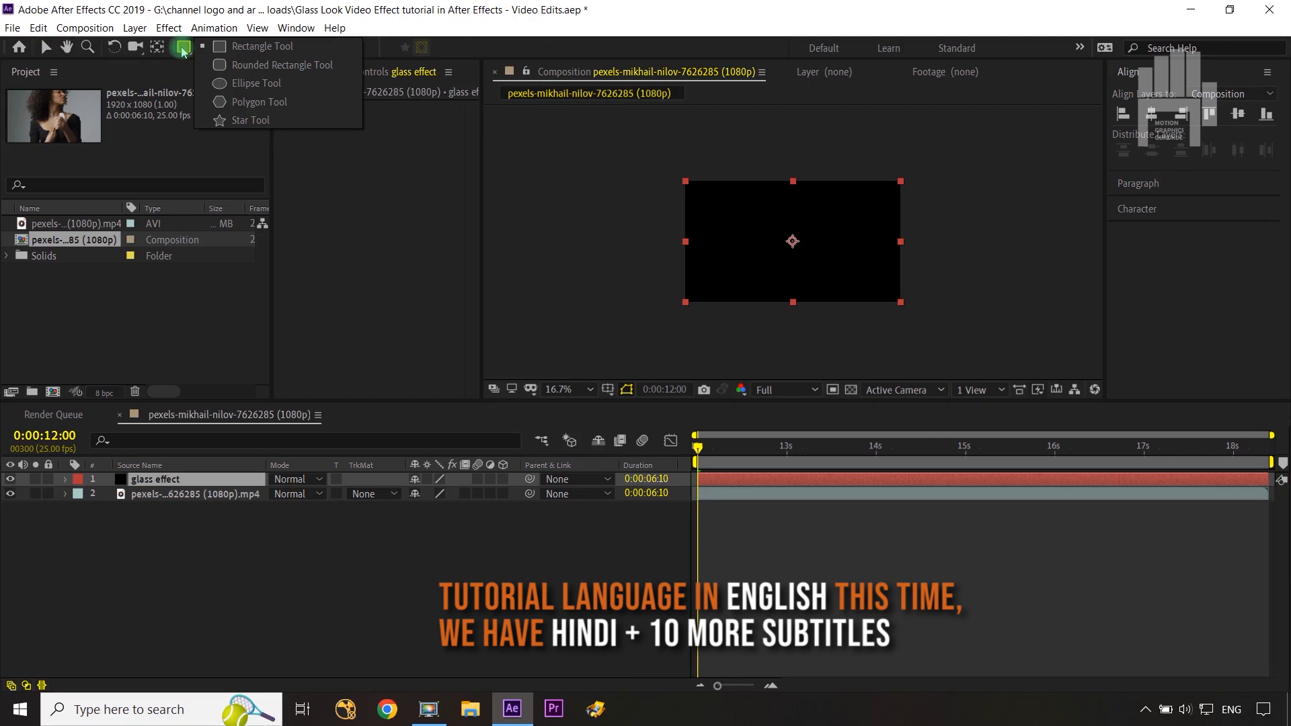
pyautogui.click(245, 46)
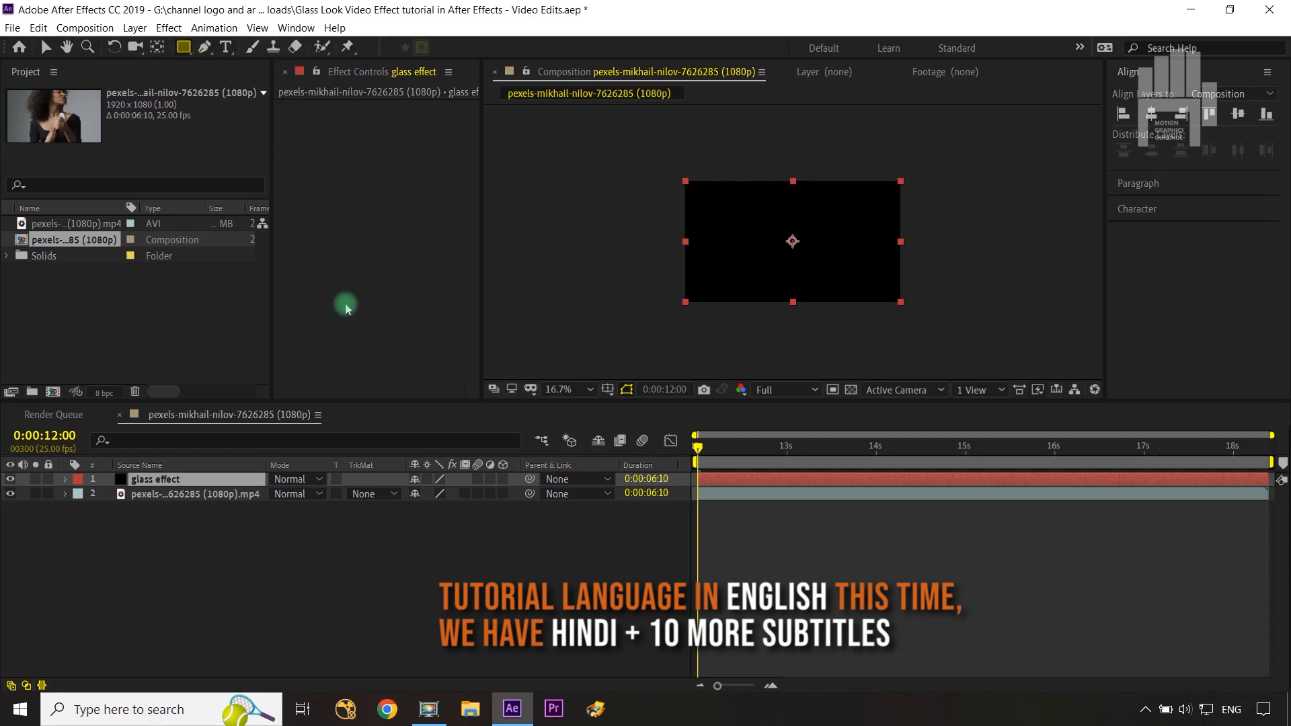
pyautogui.moveTo(773, 153); pyautogui.dragTo(822, 323)
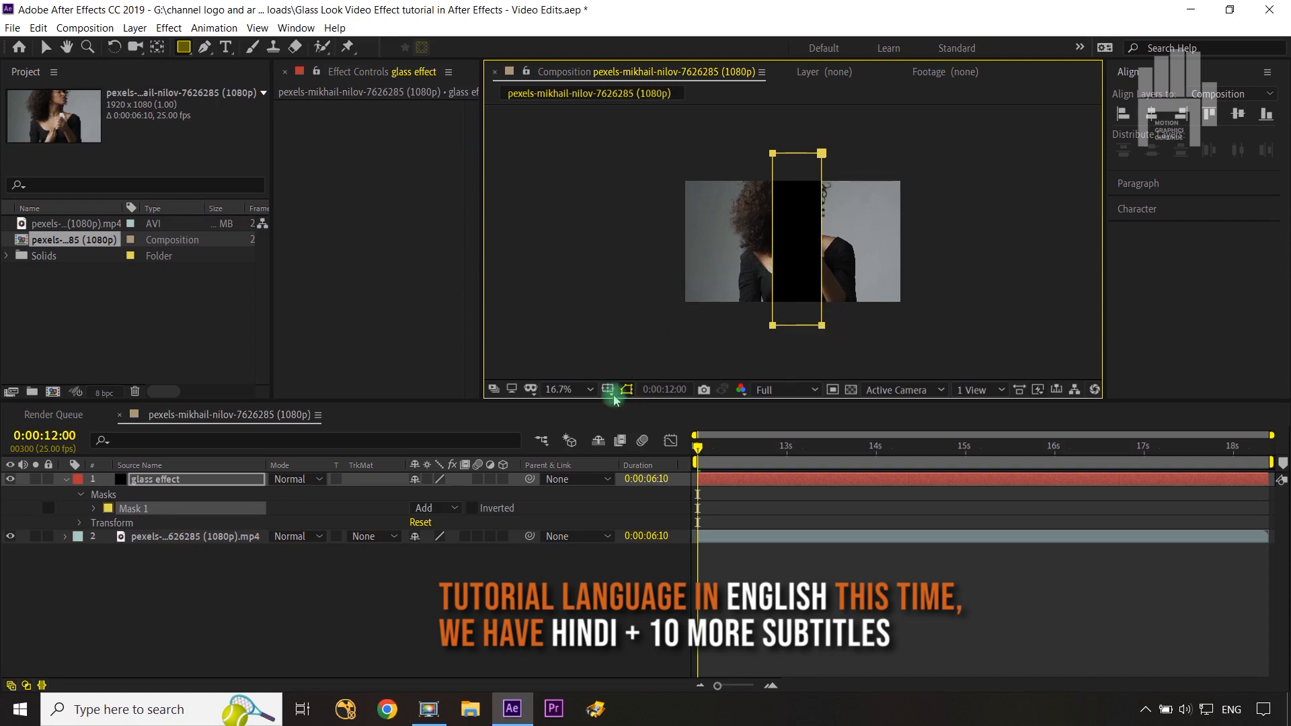
# Step: Center the glass effect layer horizontally and vertically in the composition
pyautogui.click(227, 480)
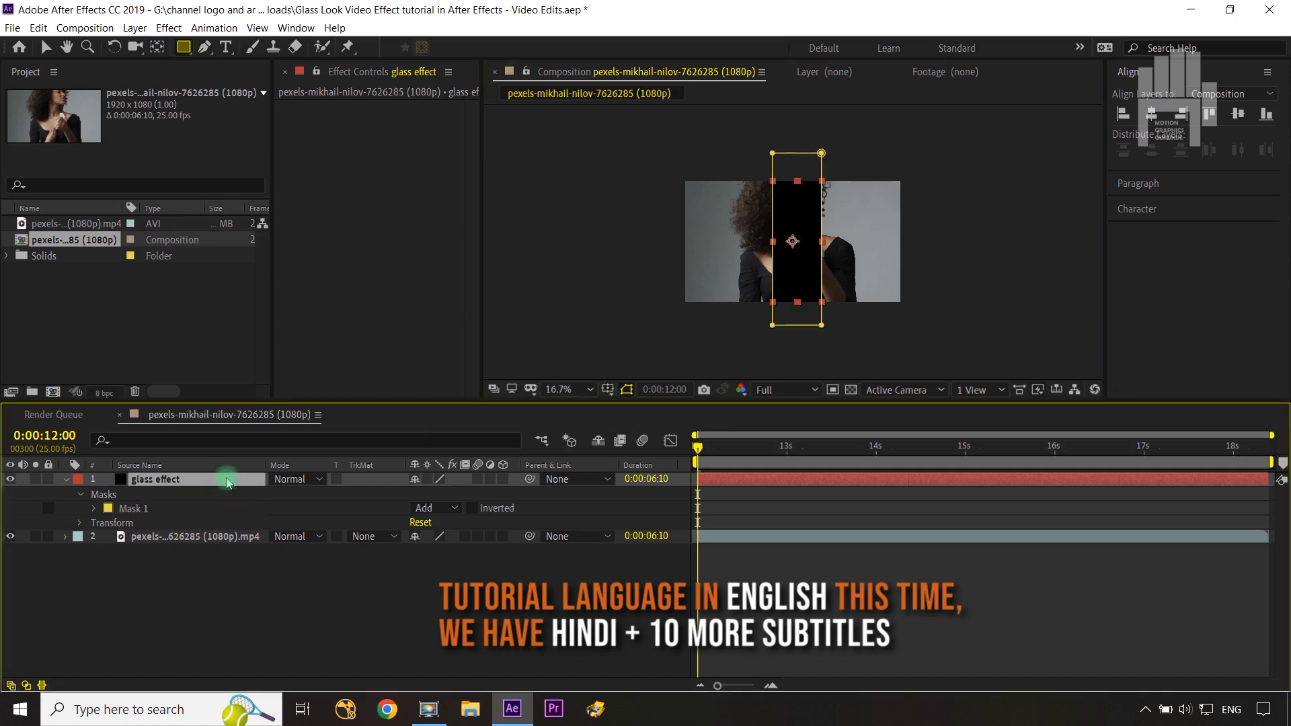
pyautogui.click(1150, 116)
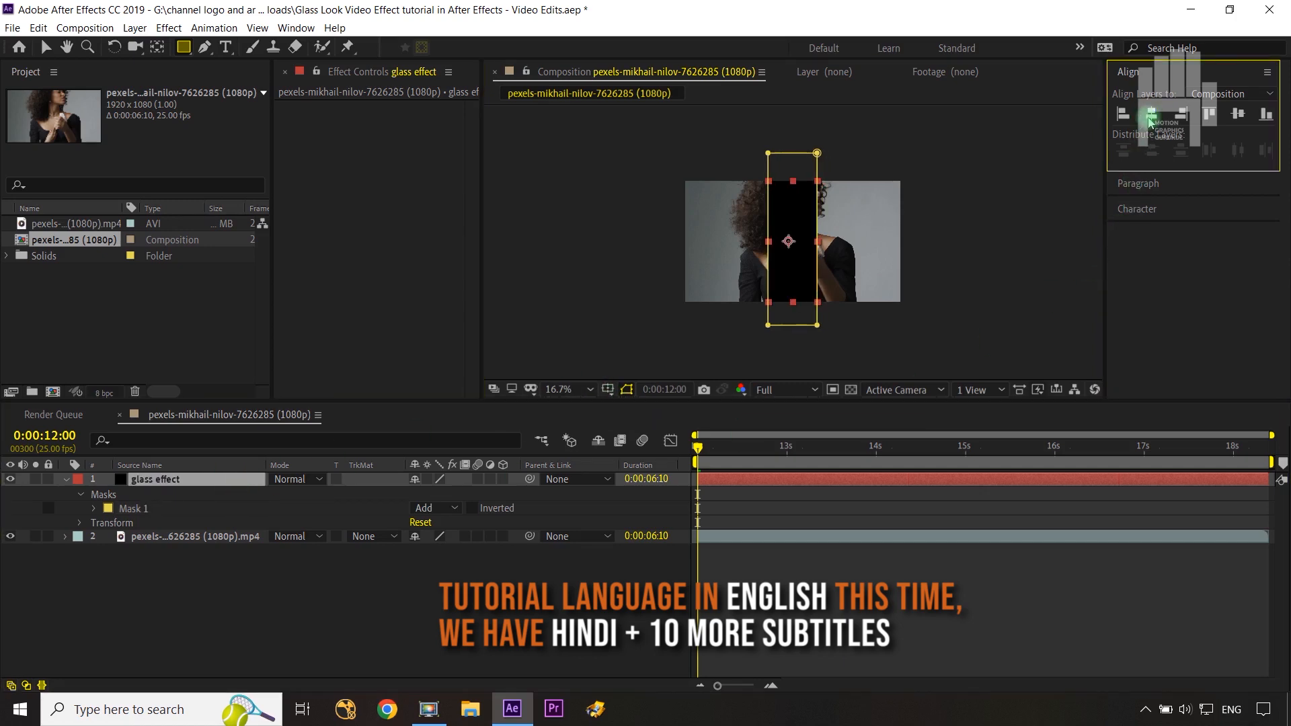
pyautogui.click(1243, 115)
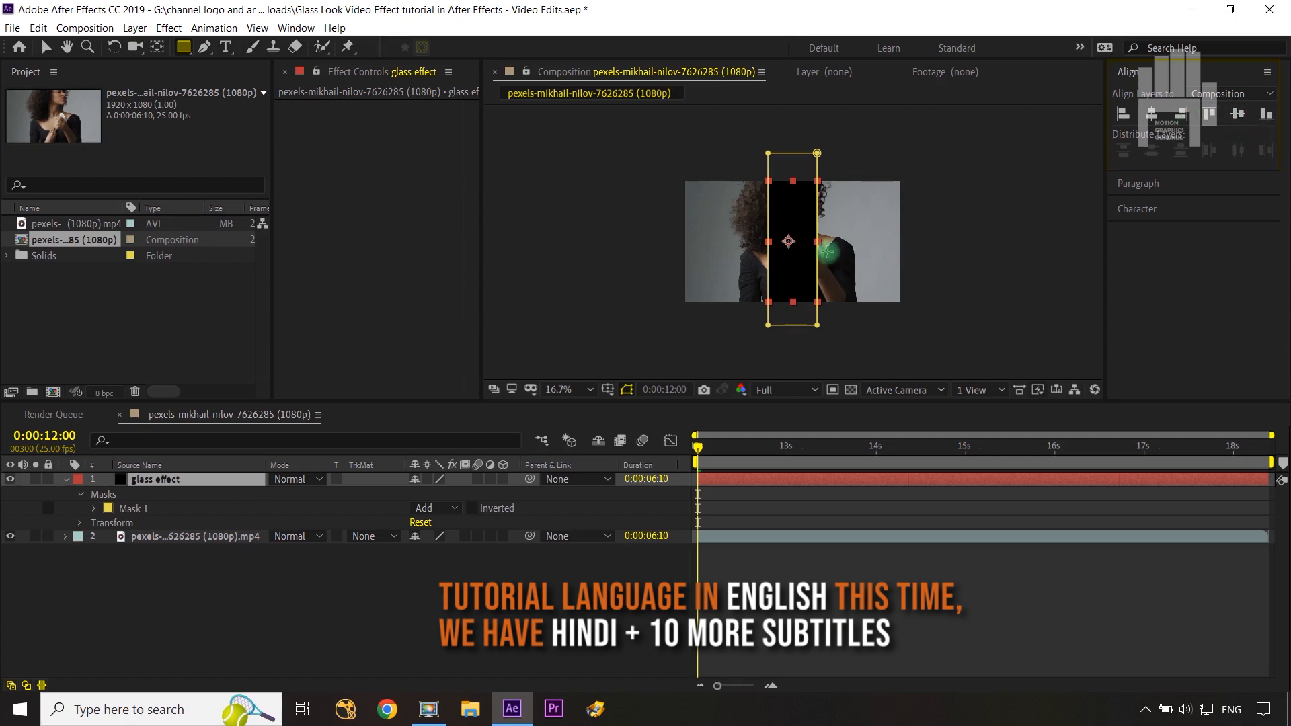
# Step: Show the proportional grid over the composition and select Mask 1 of the glass effect layer with the Selection tool
pyautogui.click(606, 391)
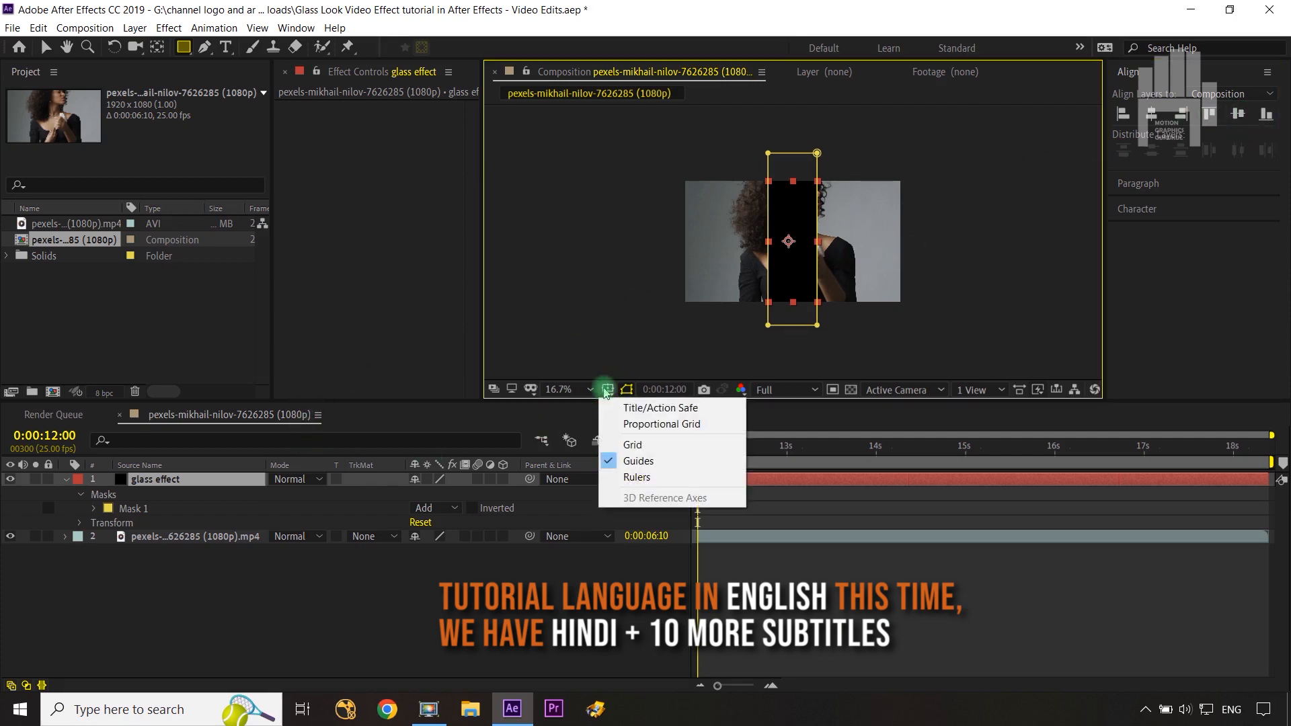
pyautogui.click(622, 446)
pyautogui.press('.')
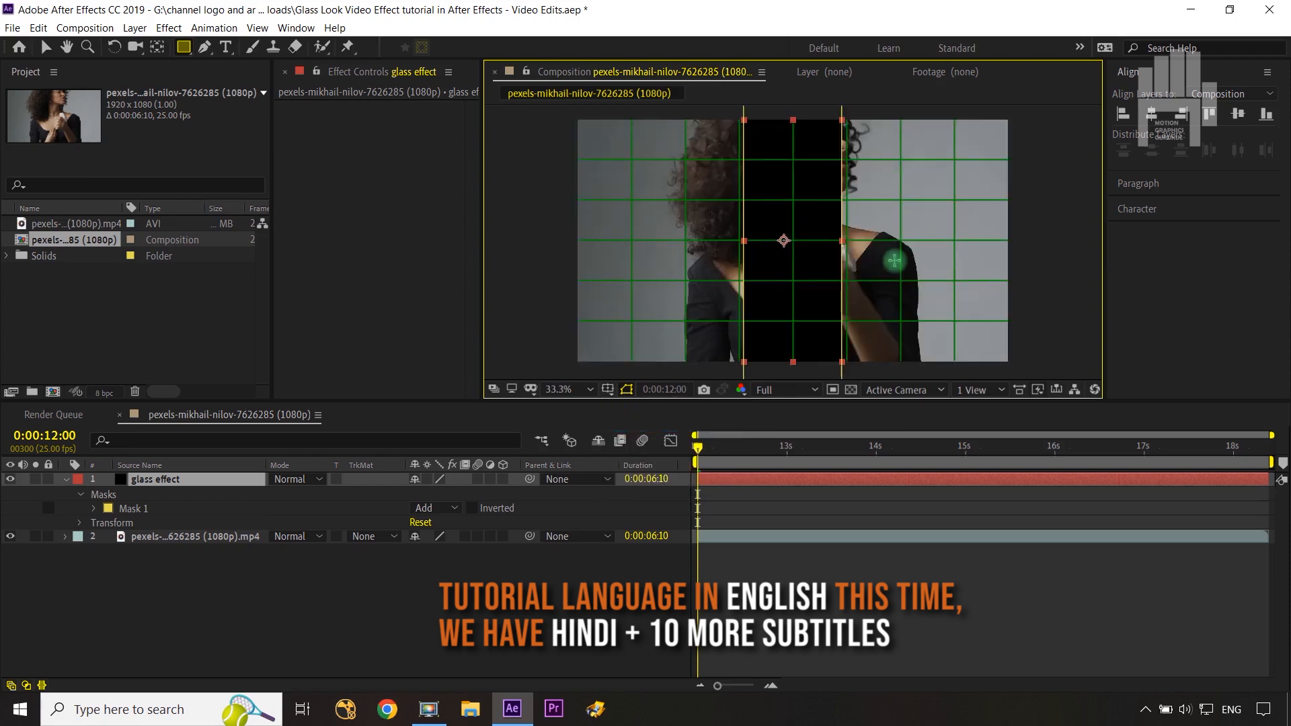
pyautogui.press(',')
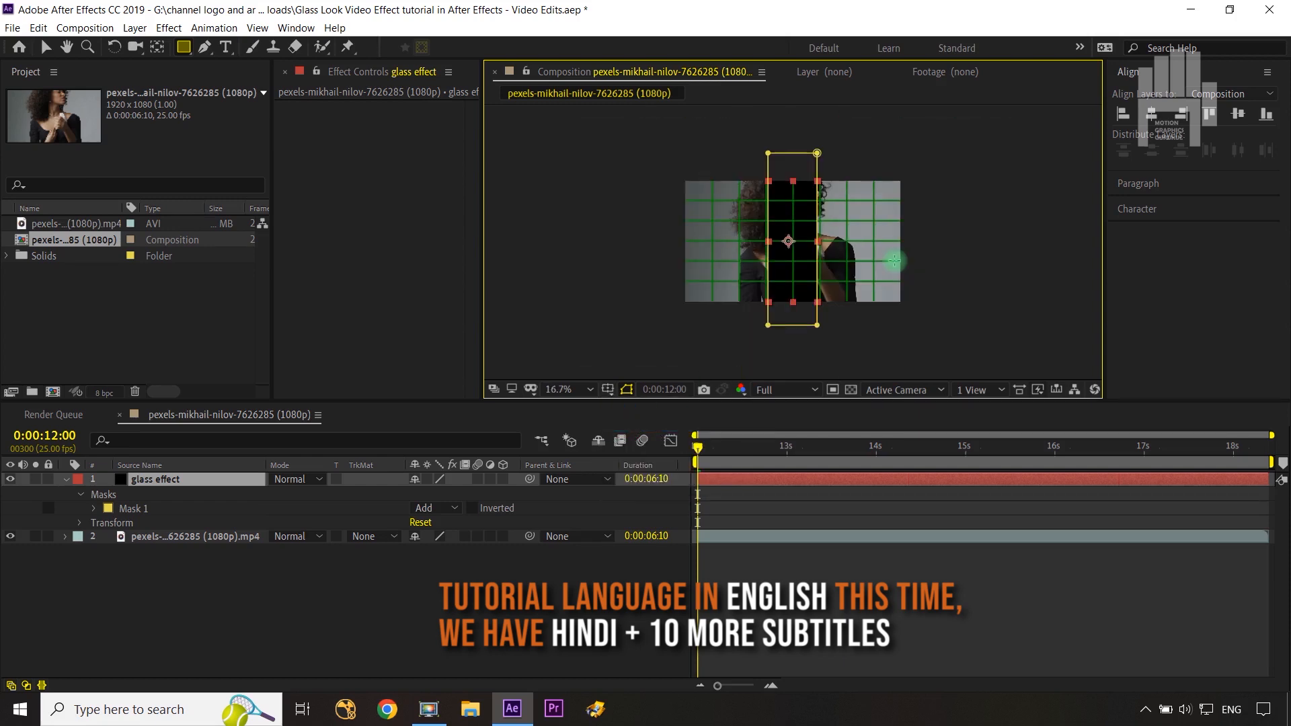
pyautogui.click(131, 508)
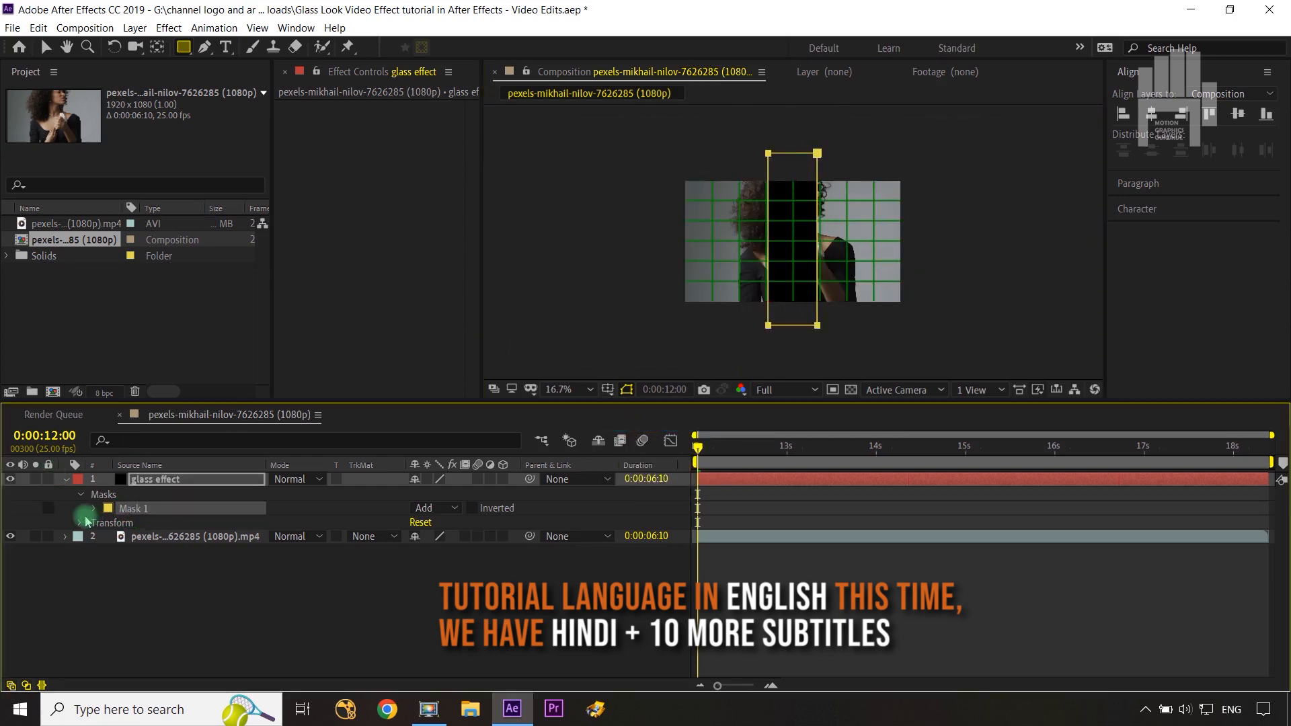
pyautogui.press('v')
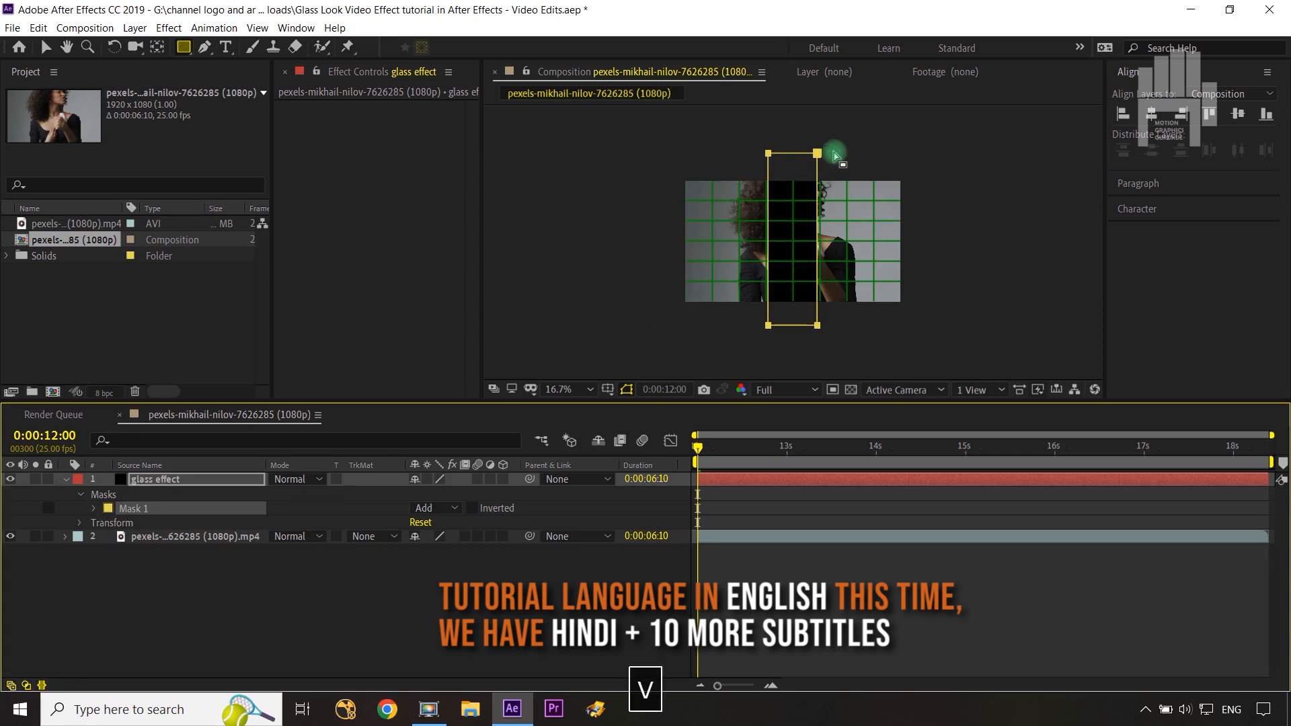
pyautogui.press('Right')
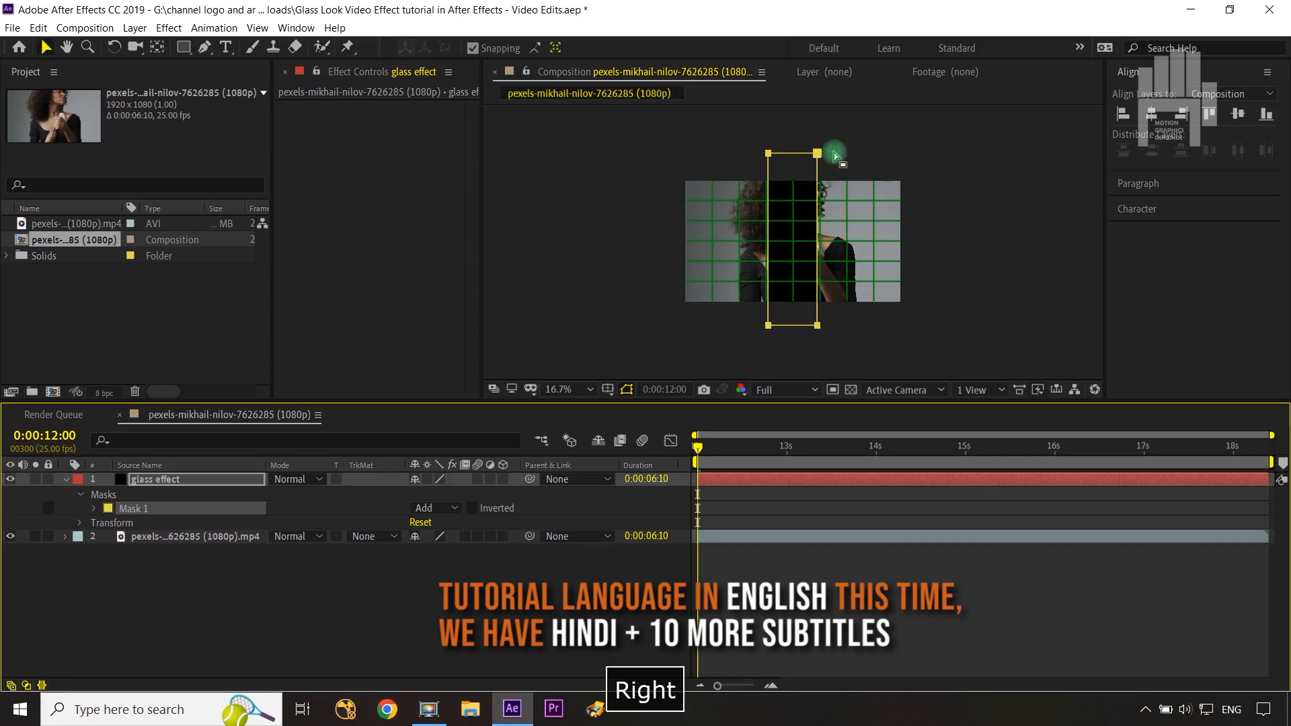
pyautogui.press('Right')
pyautogui.press('Right')
pyautogui.press('Right')
pyautogui.press('Right')
pyautogui.press('Right')
pyautogui.press('Right')
pyautogui.press('Right')
pyautogui.press('Right')
pyautogui.press('Right')
pyautogui.press('Right')
pyautogui.press('Right')
pyautogui.press('Right')
pyautogui.press('Right')
pyautogui.press('Right')
pyautogui.press('Right')
pyautogui.press('Right')
pyautogui.press('Right')
pyautogui.press('Right')
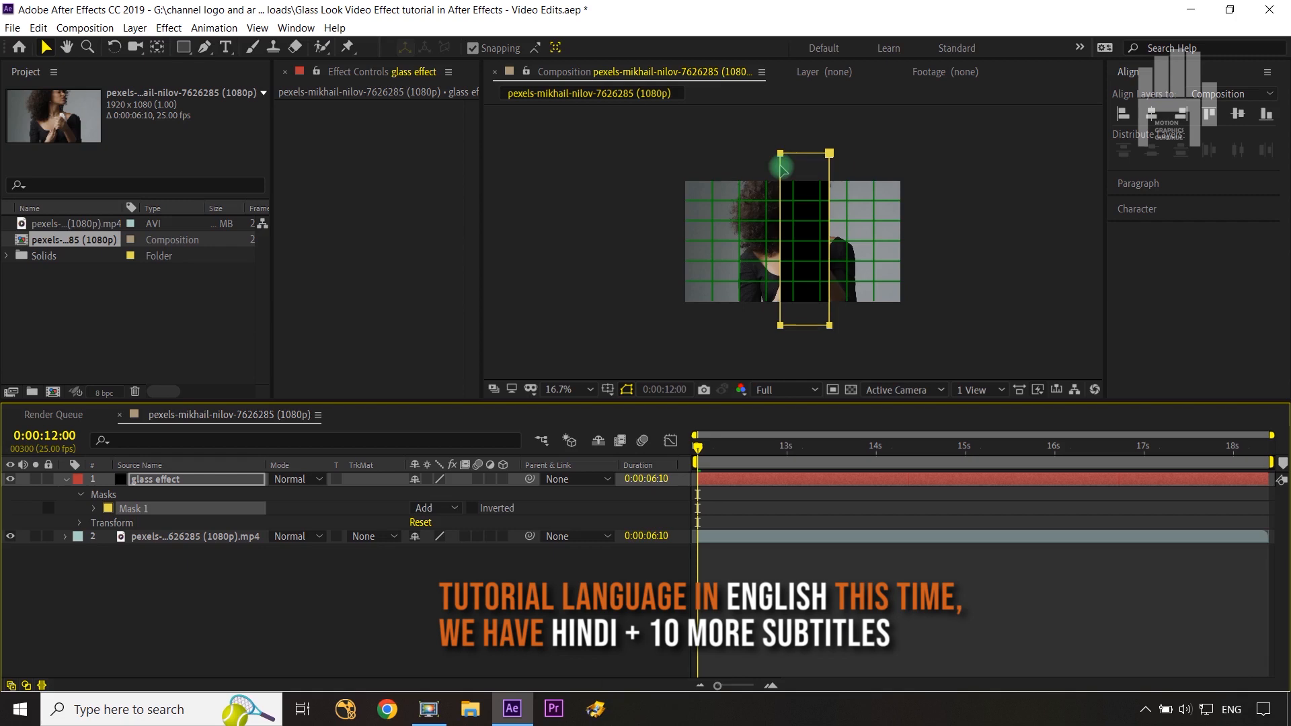
pyautogui.press('Left')
pyautogui.press('Left')
pyautogui.press('Left')
pyautogui.press('Left')
pyautogui.press('Left')
pyautogui.press('Left')
pyautogui.press('Left')
pyautogui.press('Left')
pyautogui.press('Left')
pyautogui.press('Left')
pyautogui.press('Left')
pyautogui.press('Left')
pyautogui.press('Left')
pyautogui.press('Left')
pyautogui.press('Left')
pyautogui.press('Left')
pyautogui.press('Left')
pyautogui.press('Left')
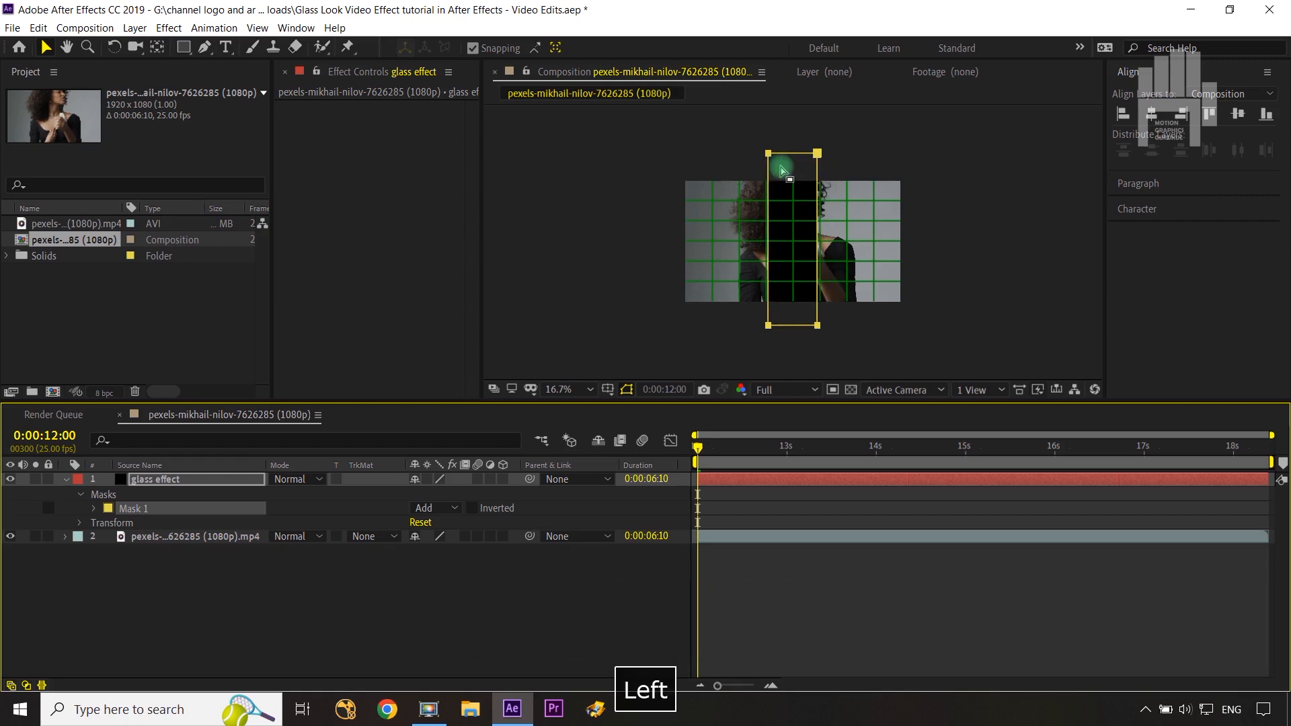
# Step: Widen the mask slightly by shifting its two right-hand vertices to the right
pyautogui.moveTo(805, 135); pyautogui.dragTo(841, 348)
pyautogui.press('Right')
pyautogui.press('Right')
pyautogui.press('Right')
pyautogui.press('Right')
pyautogui.press('Right')
pyautogui.press('Right')
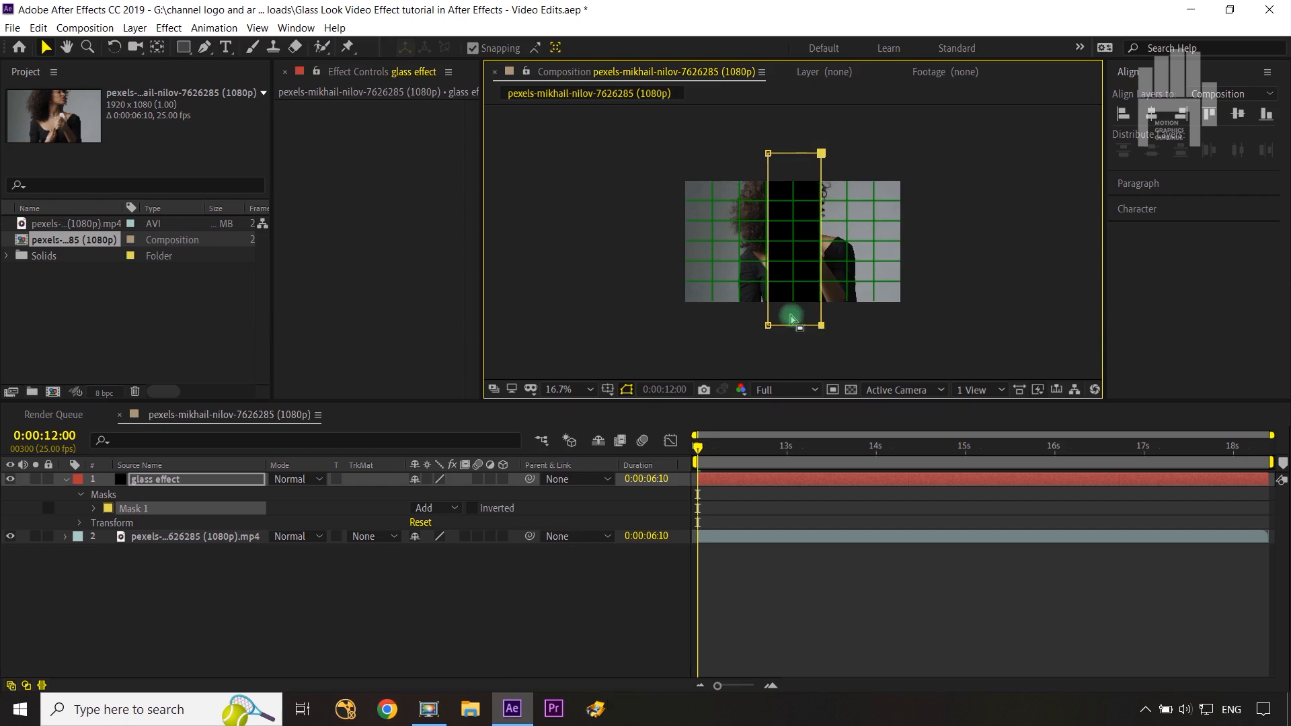
# Step: Slant the mask by shifting its two upper vertices to the left, against the proportional grid
pyautogui.moveTo(751, 144); pyautogui.dragTo(841, 172)
pyautogui.press('Left')
pyautogui.press('Left')
pyautogui.press('Left')
pyautogui.press('Left')
pyautogui.press('Left')
pyautogui.press('Left')
pyautogui.press('Left')
pyautogui.press('Left')
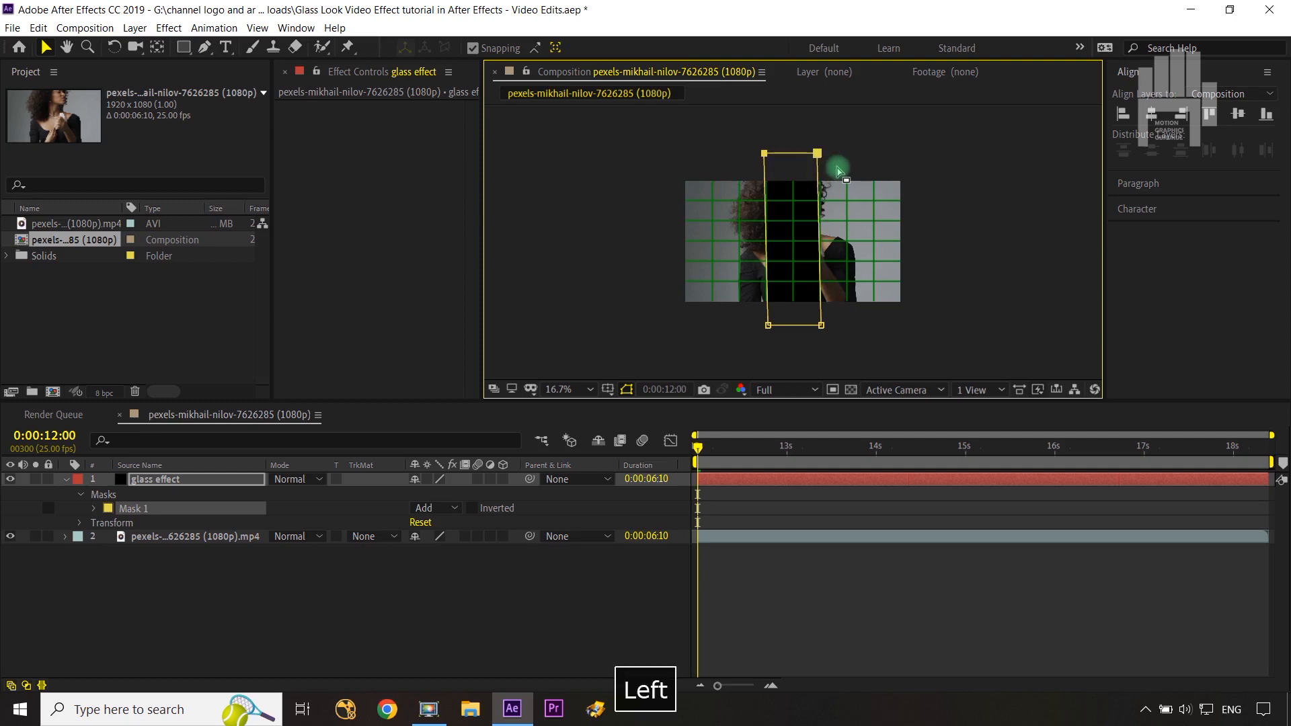
pyautogui.press('Right')
pyautogui.press('Right')
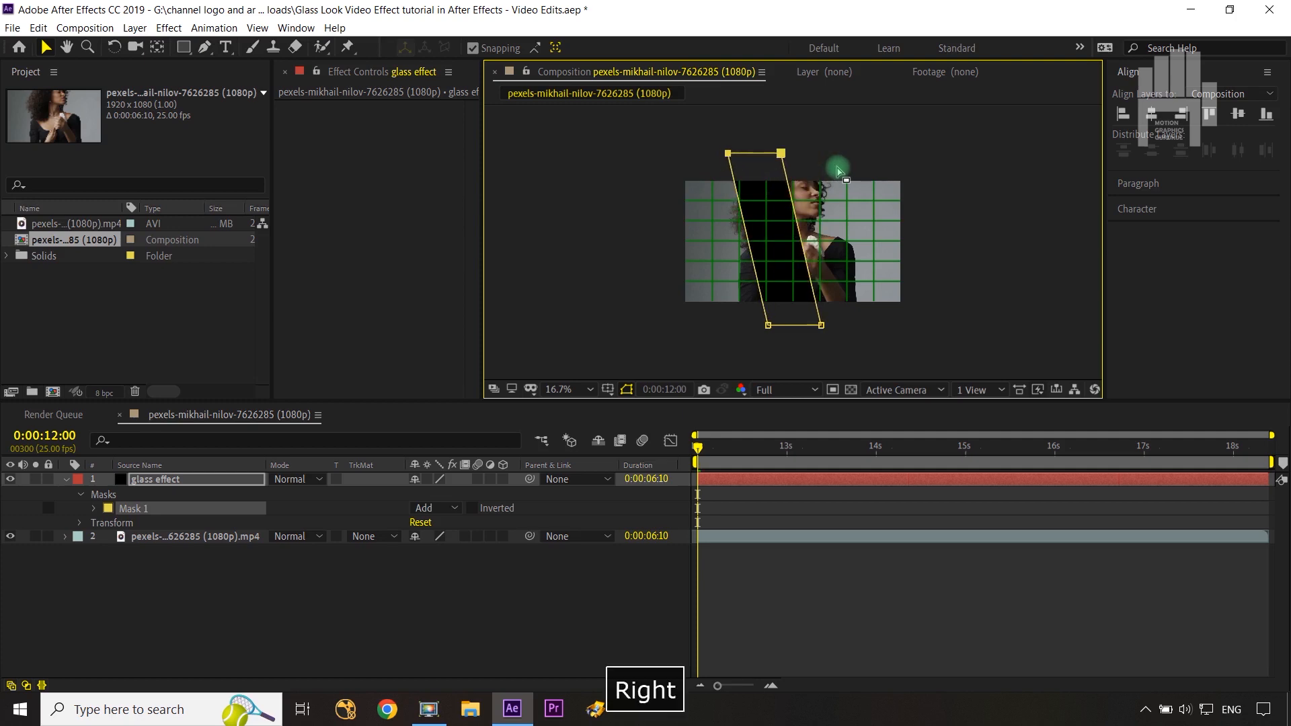
# Step: Increase the mask's slant by shifting its two lower vertices to the right, forming a diagonal strip
pyautogui.moveTo(740, 306); pyautogui.dragTo(842, 346)
pyautogui.press('Right')
pyautogui.press('Right')
pyautogui.press('Right')
pyautogui.press('Right')
pyautogui.press('Right')
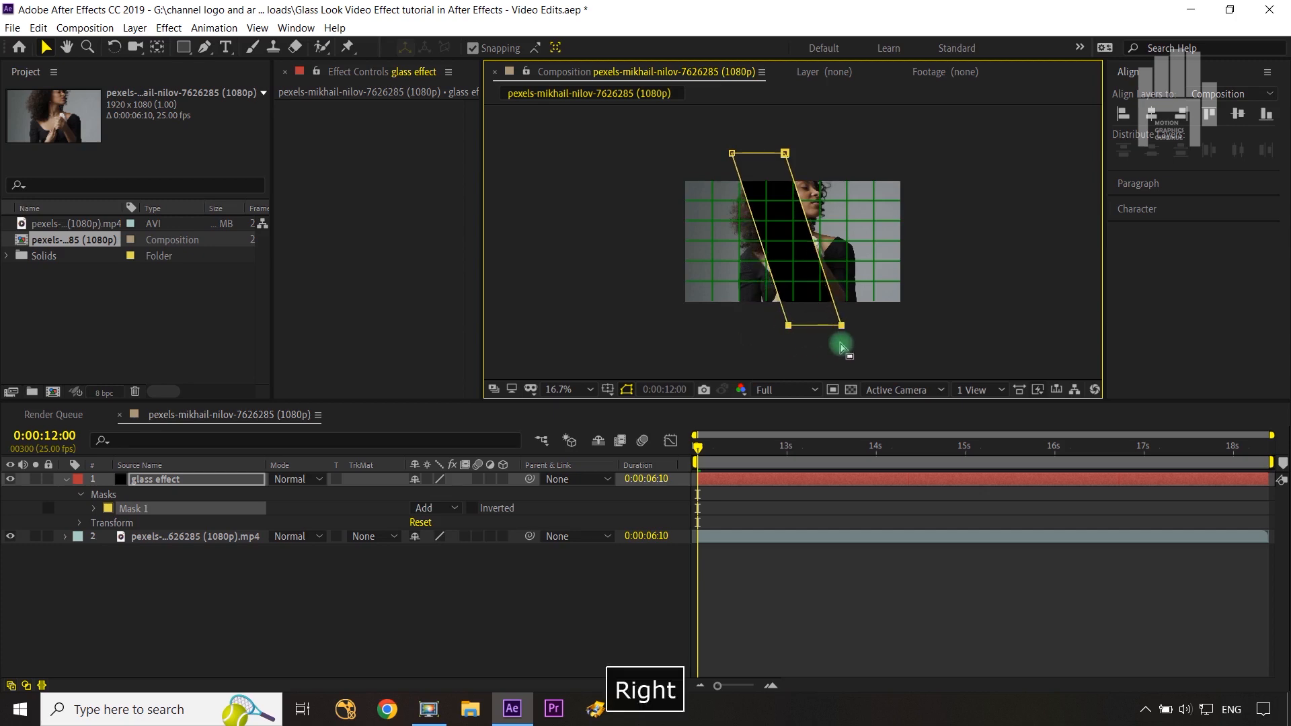
pyautogui.press('Right')
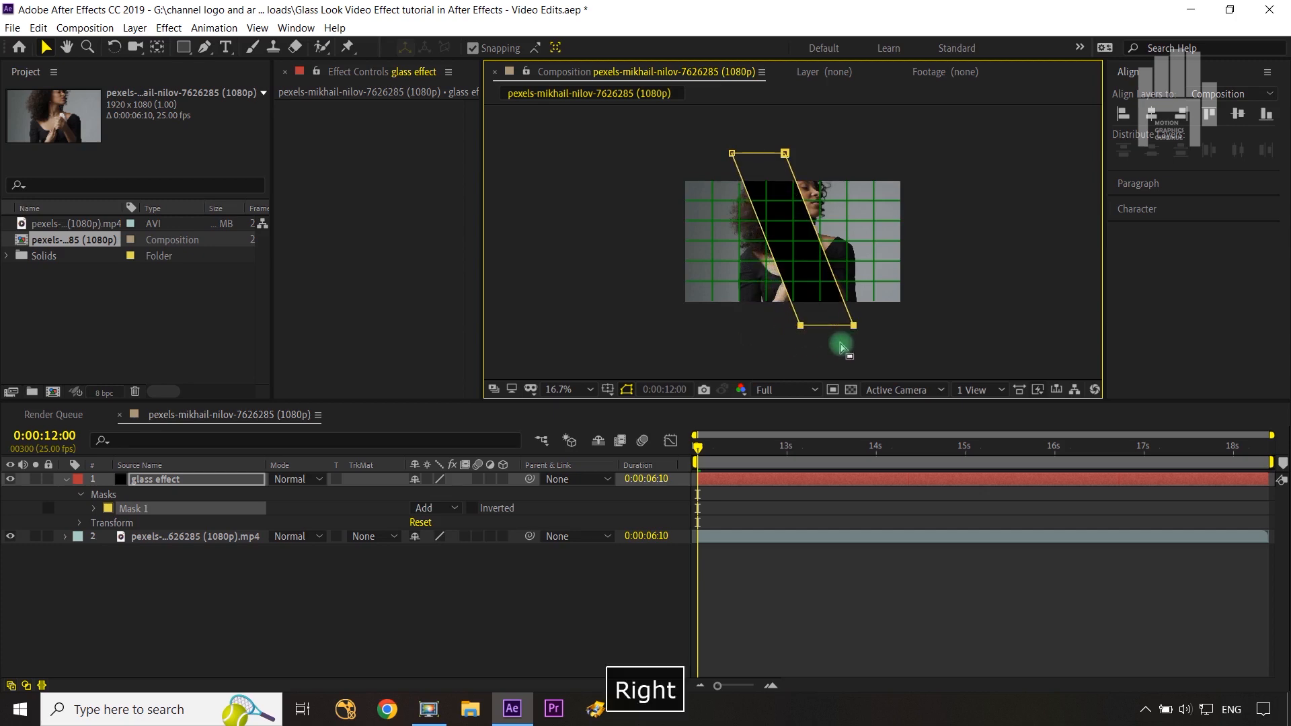
# Step: Hide the proportional grid and fit the whole composition in the viewer with nothing selected
pyautogui.click(568, 591)
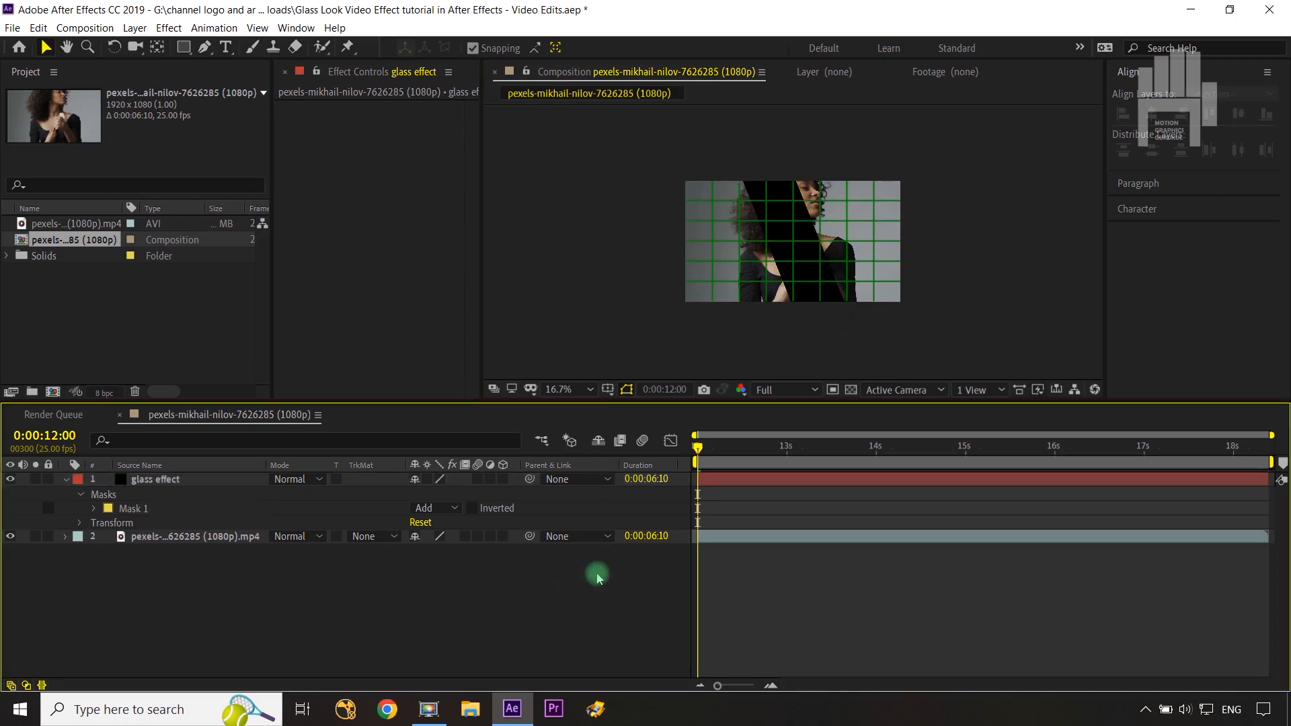
pyautogui.click(607, 390)
pyautogui.click(645, 426)
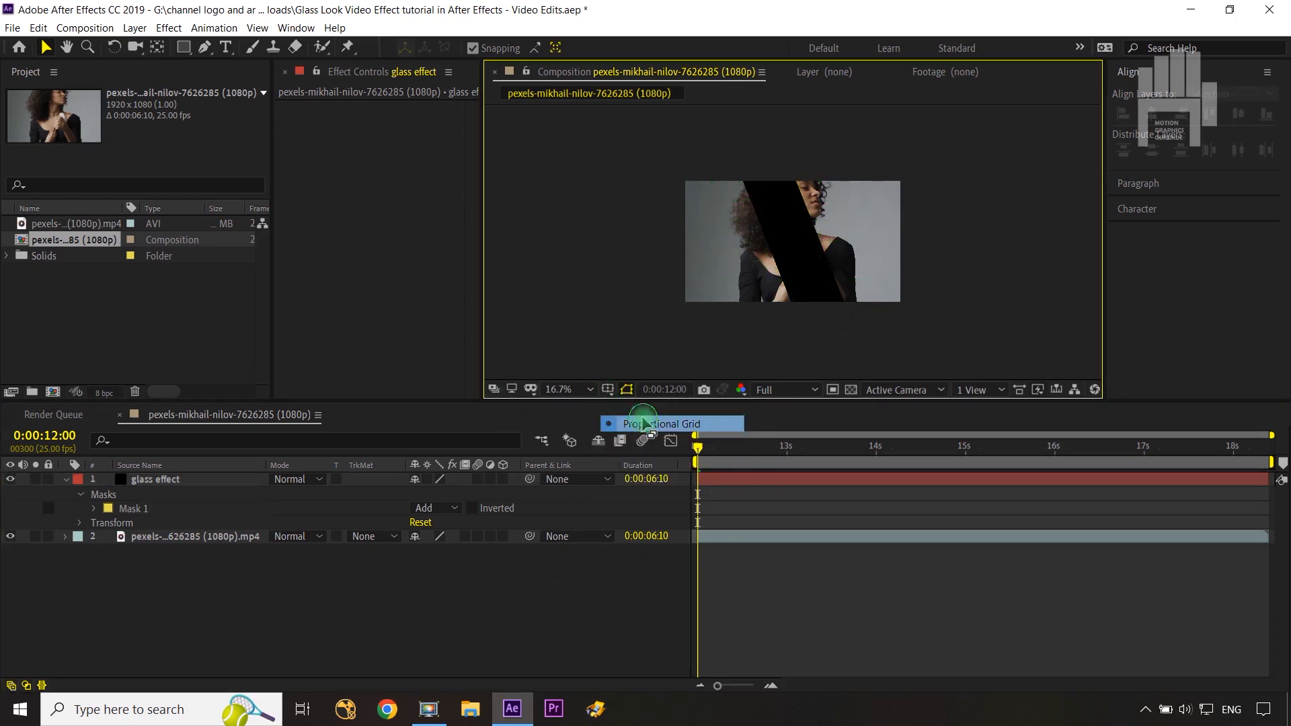
pyautogui.hotkey('shift', '/')
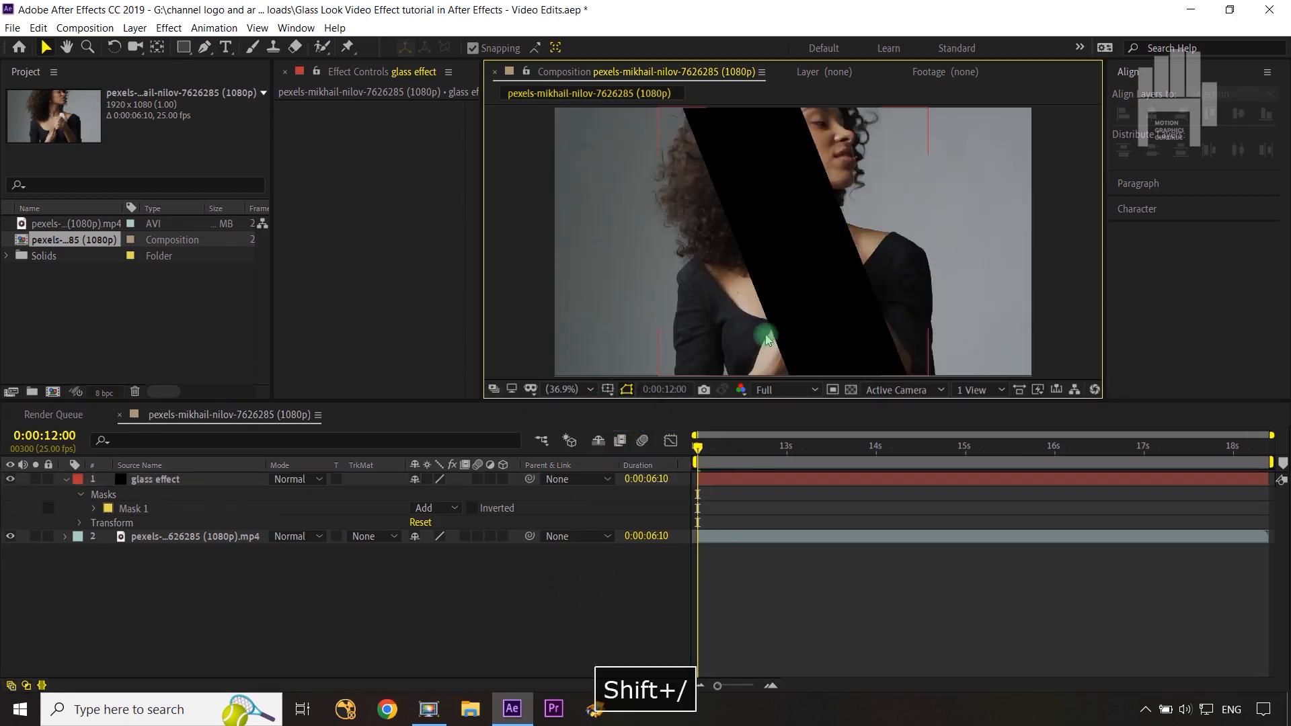
pyautogui.click(534, 584)
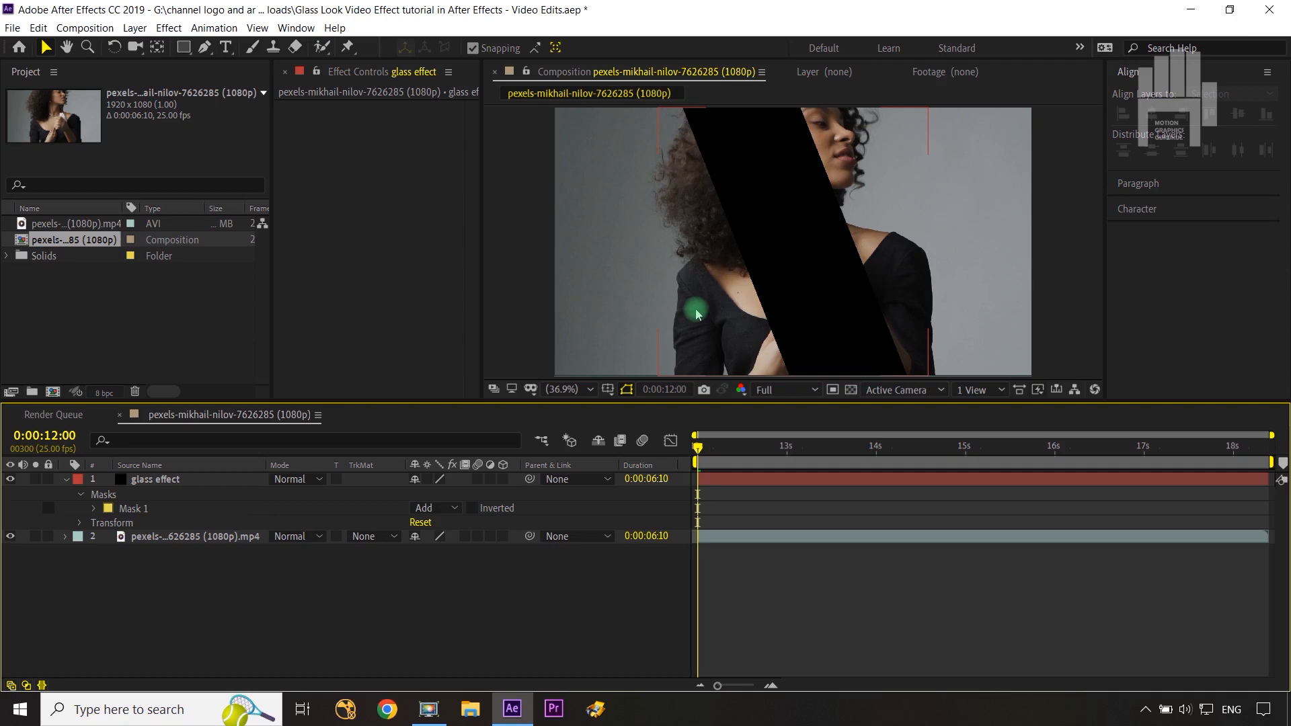
# Step: Apply the CC Light Sweep effect to the glass effect layer
pyautogui.click(206, 481)
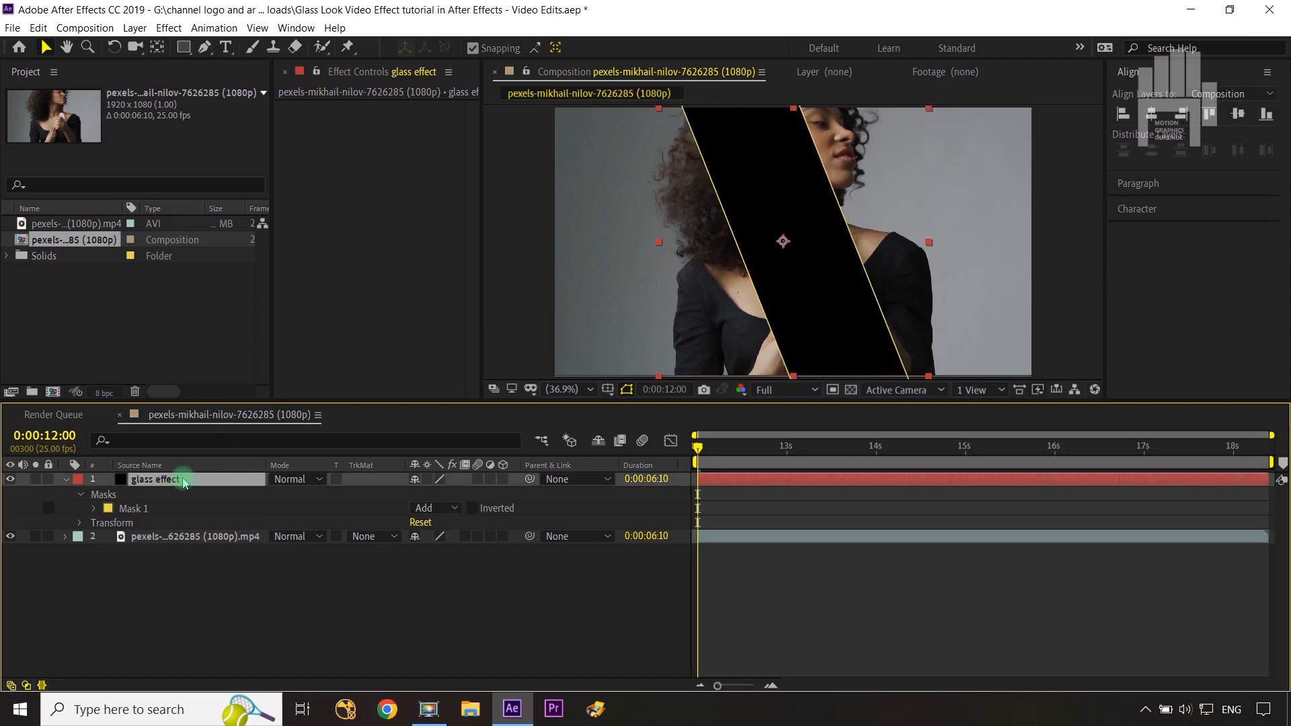
pyautogui.click(169, 28)
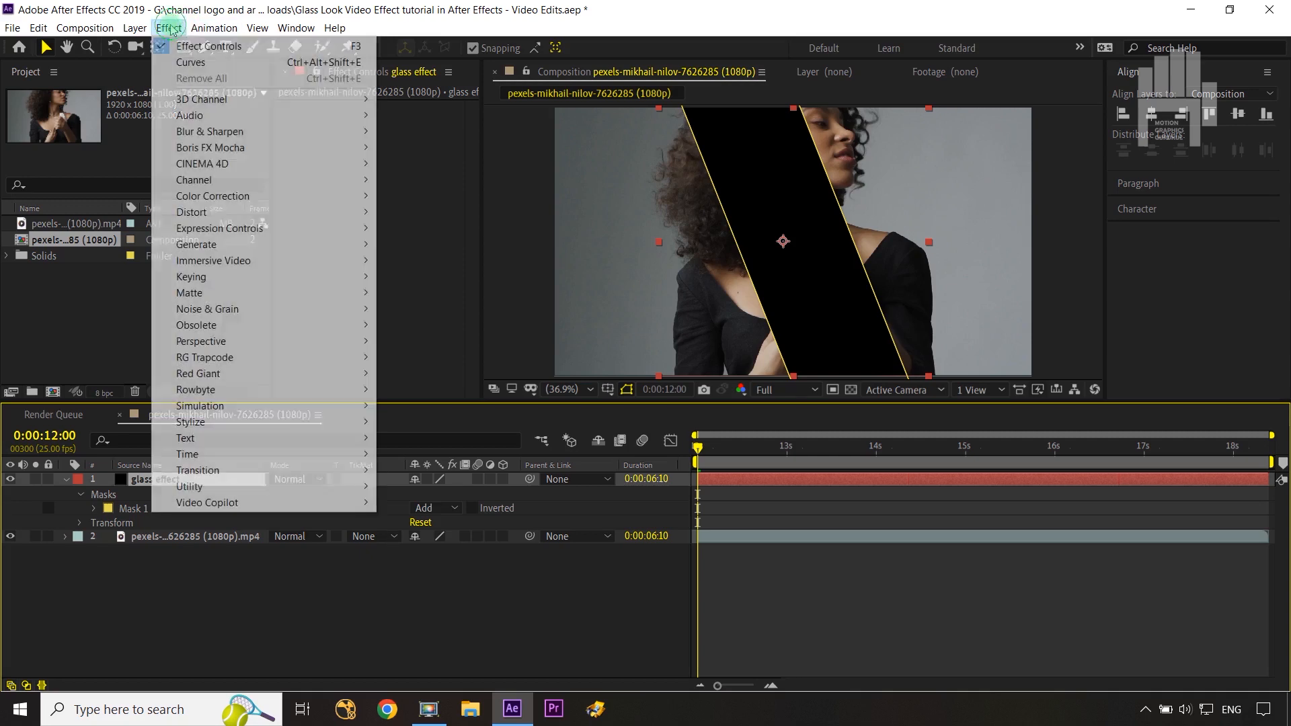
pyautogui.moveTo(230, 245)
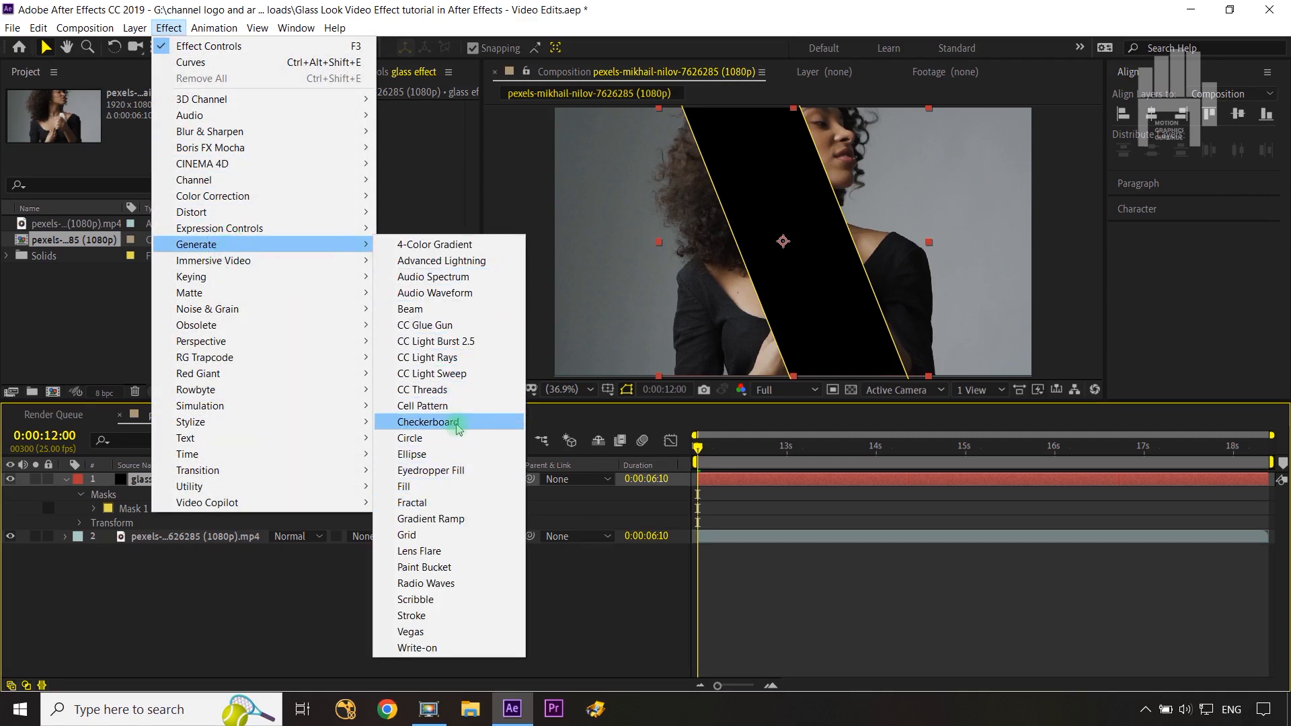
pyautogui.click(439, 374)
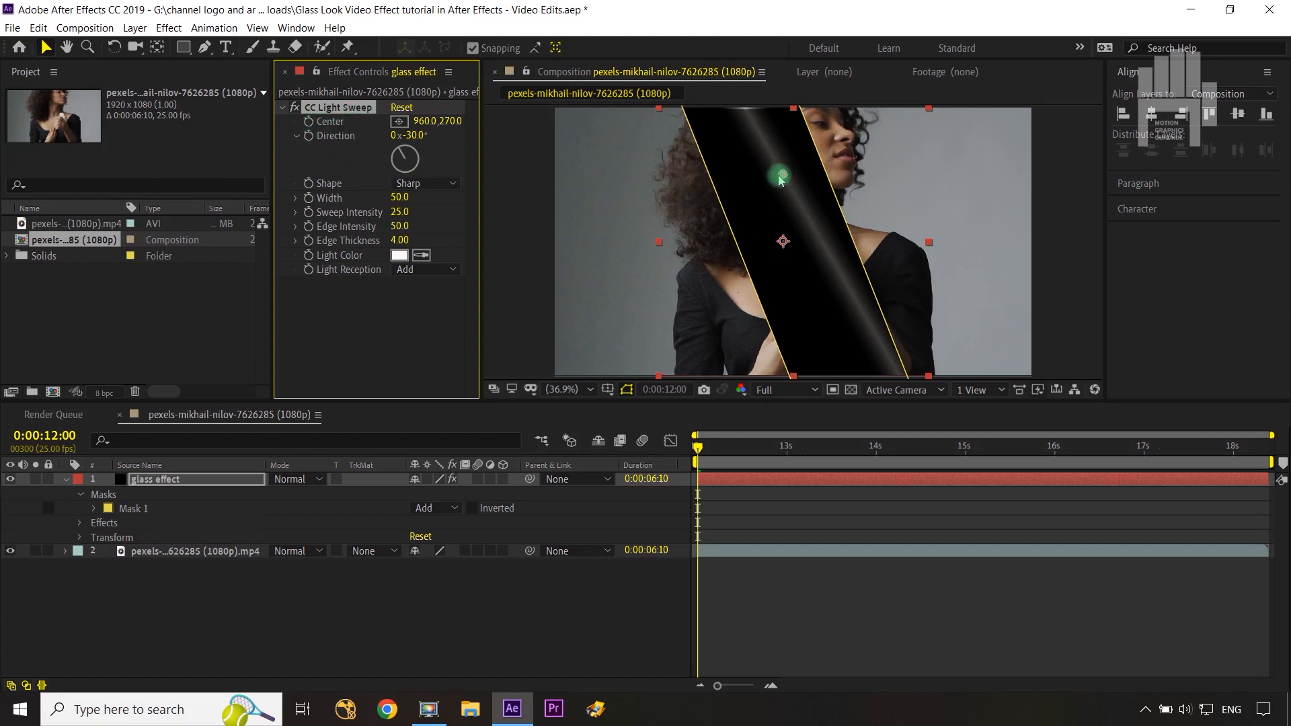
# Step: Move the light sweep's center to about 962.7, 538.0 and rotate its direction to about -112°
pyautogui.moveTo(785, 174); pyautogui.dragTo(784, 242)
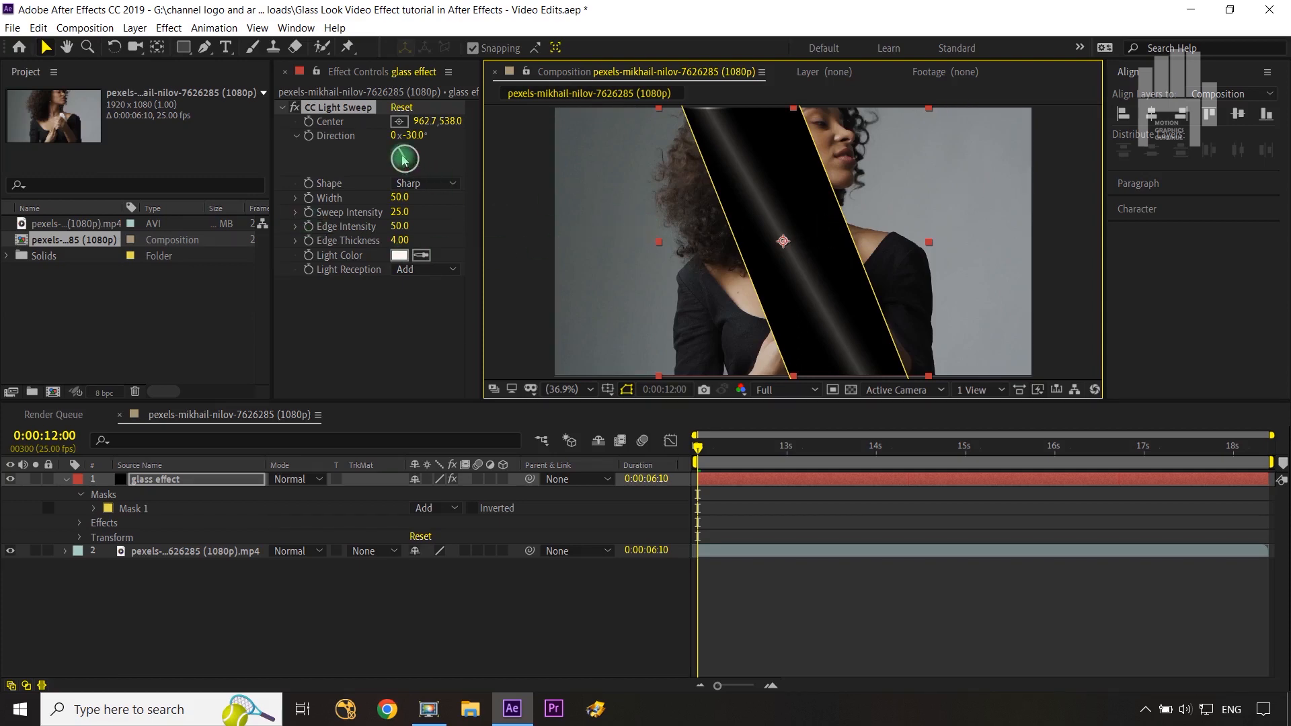
pyautogui.moveTo(401, 154); pyautogui.dragTo(391, 169)
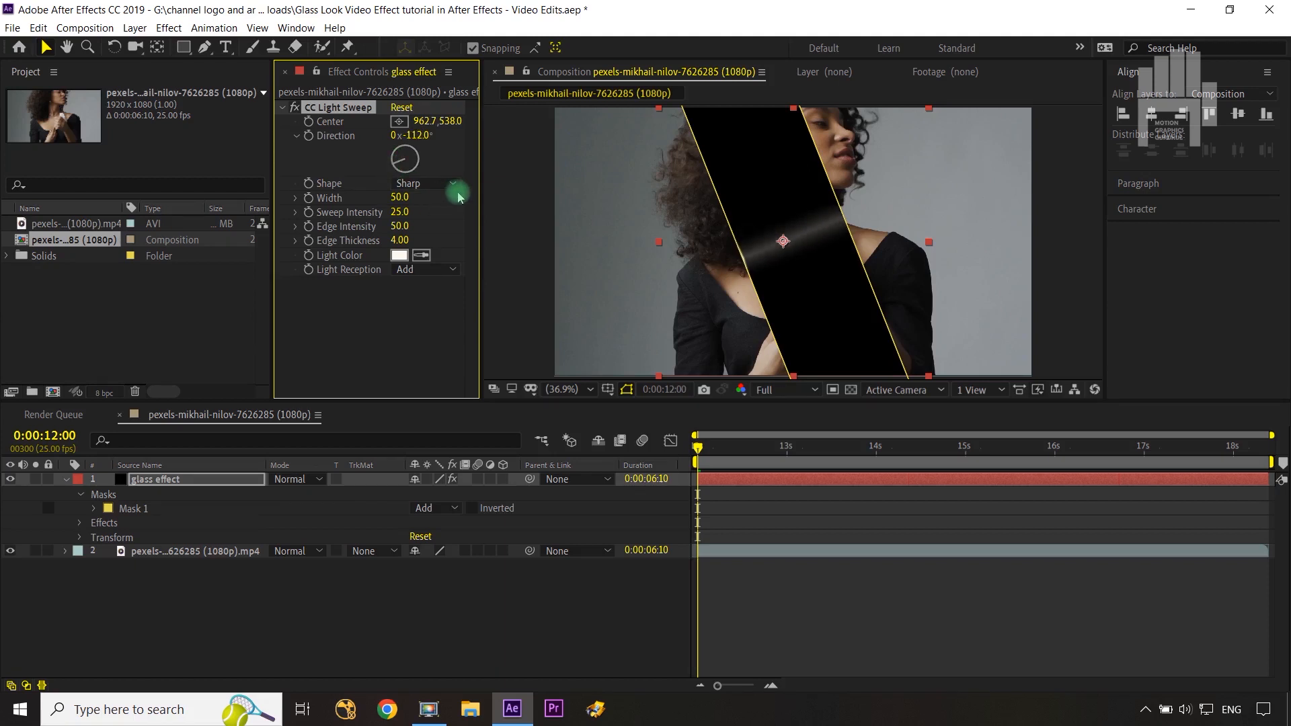
# Step: Set the light sweep's width to 579, its edge intensity to 104 and its sweep intensity to 0
pyautogui.moveTo(398, 197); pyautogui.dragTo(818, 195)
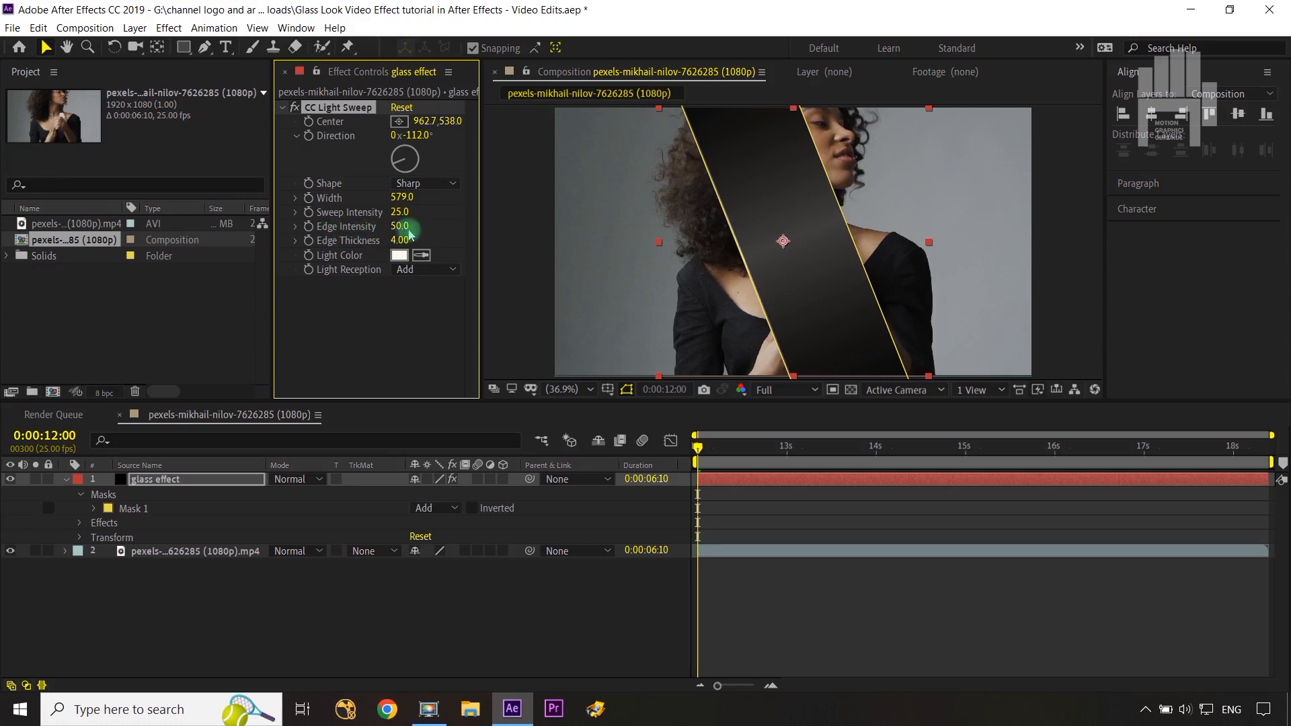
pyautogui.moveTo(399, 228); pyautogui.dragTo(492, 215)
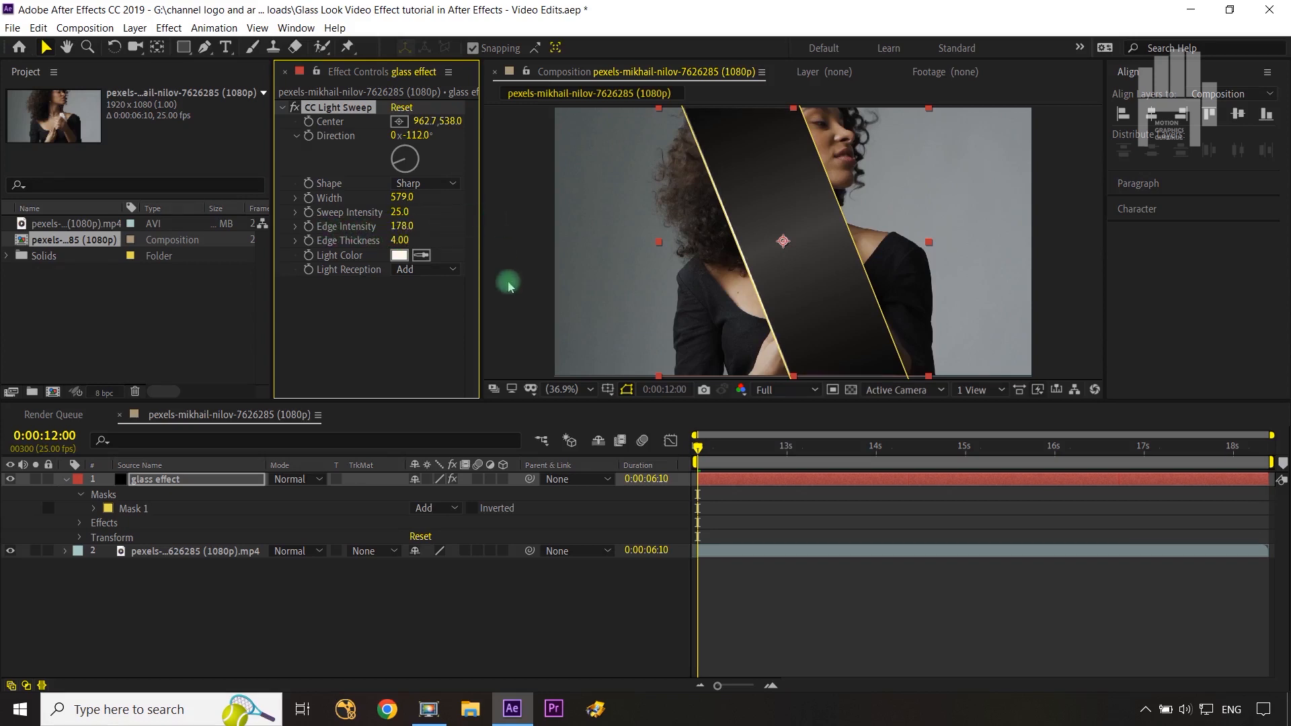
pyautogui.click(530, 603)
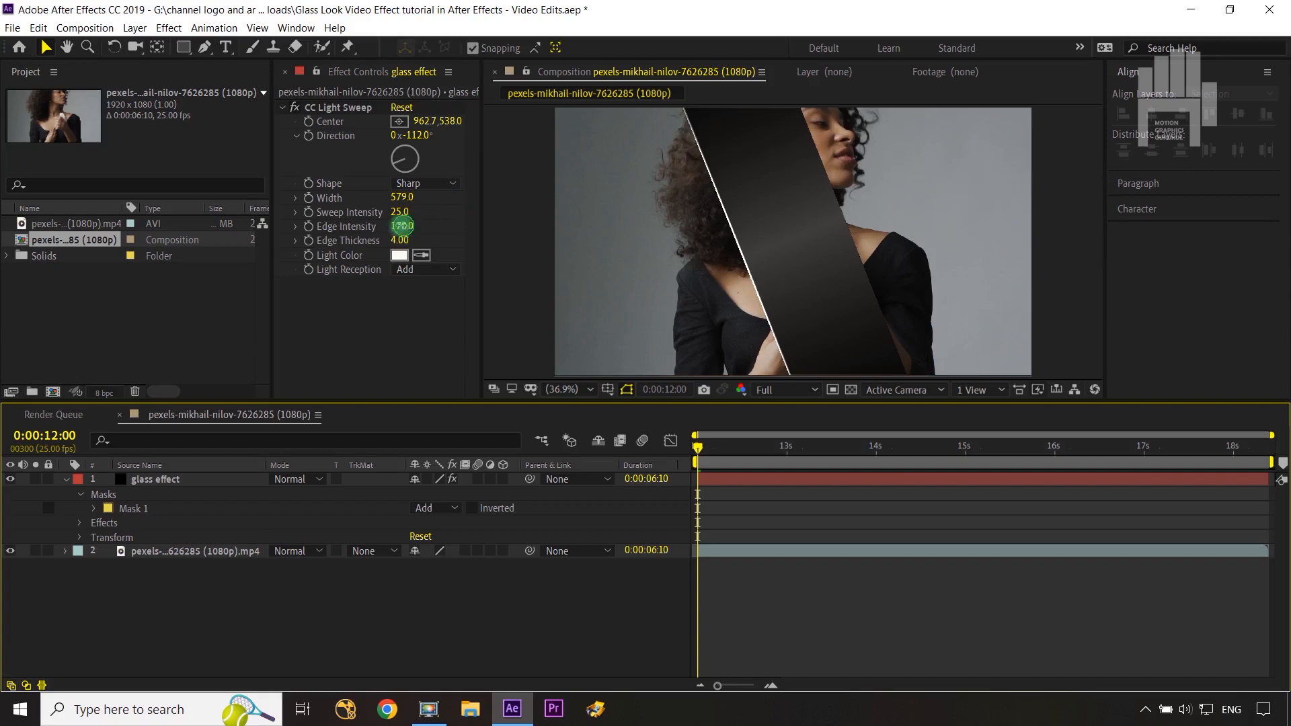
pyautogui.moveTo(402, 226); pyautogui.dragTo(358, 228)
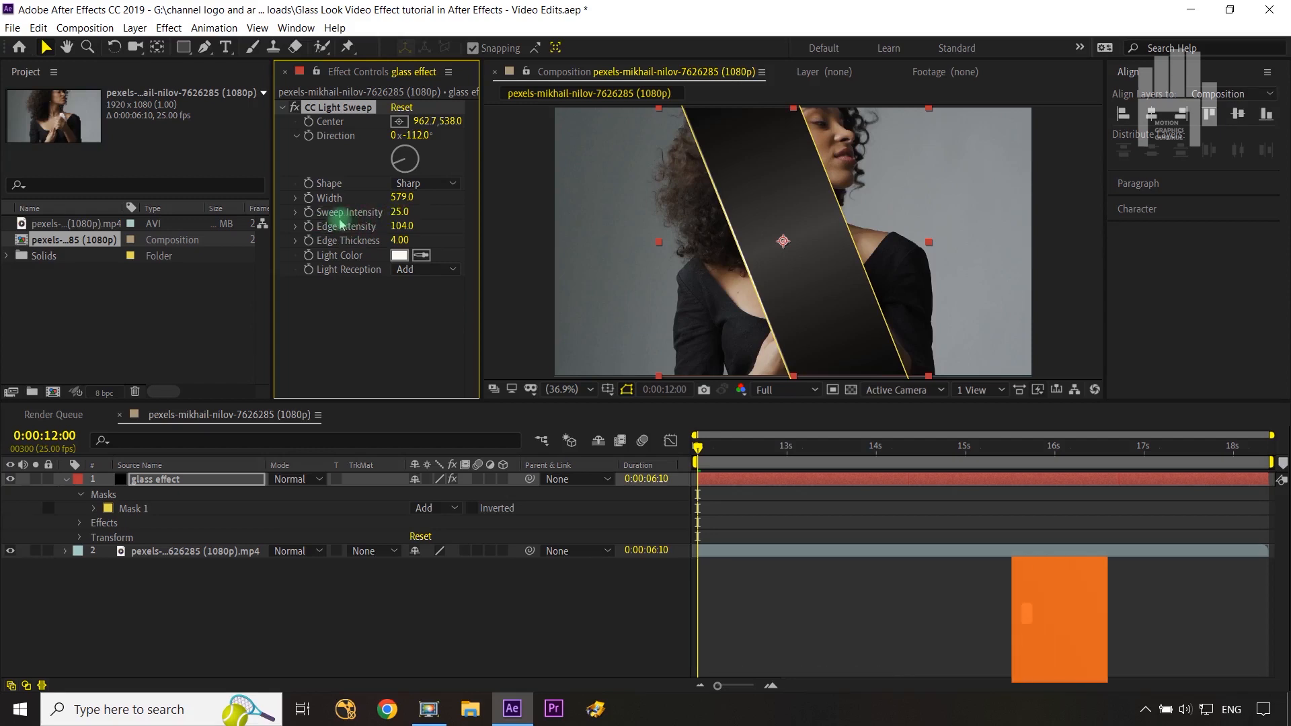
pyautogui.moveTo(399, 213); pyautogui.dragTo(351, 213)
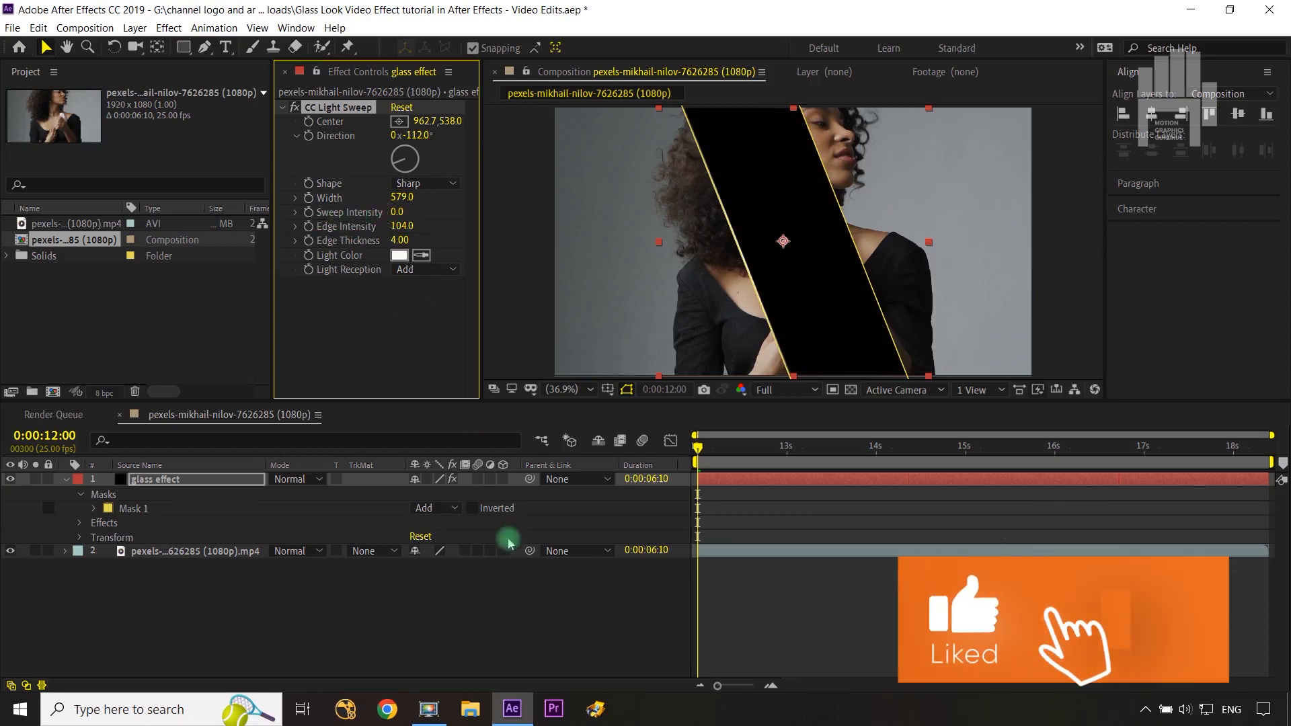
pyautogui.click(518, 591)
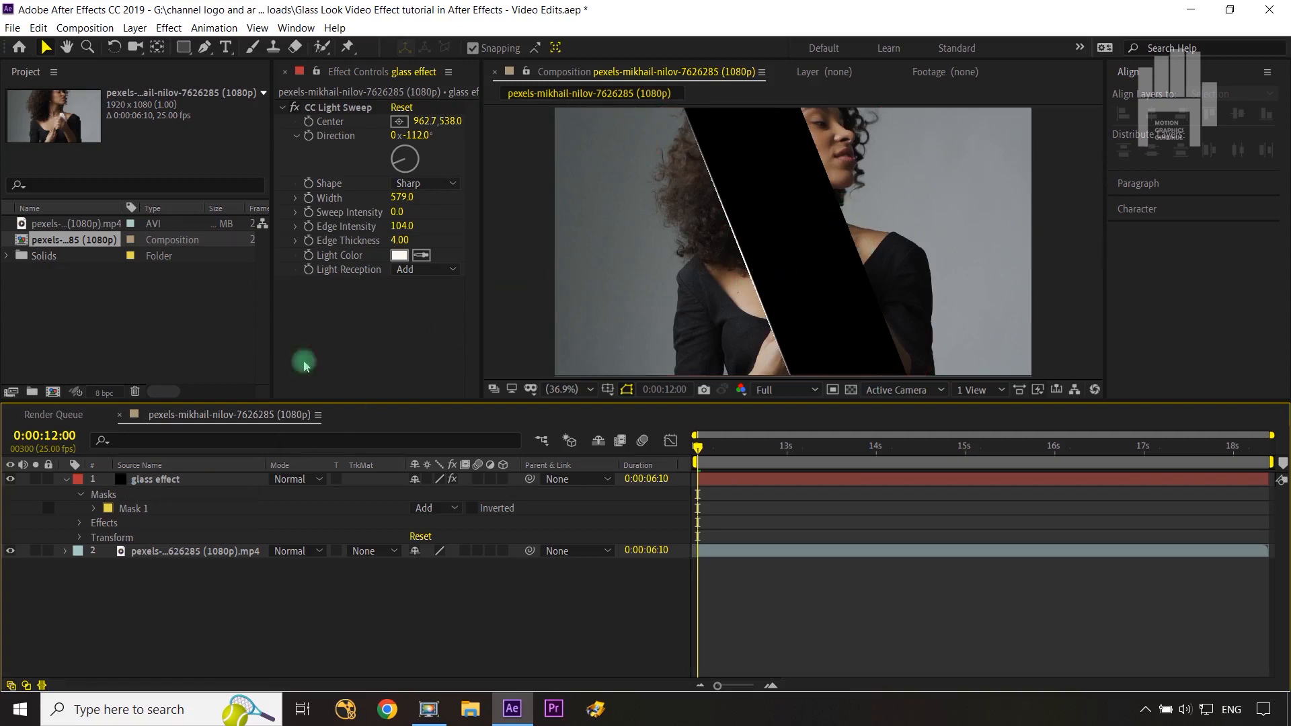
# Step: Duplicate the CC Light Sweep effect and rotate the copy's direction to 62° so it lights the strip's opposite edge
pyautogui.click(327, 110)
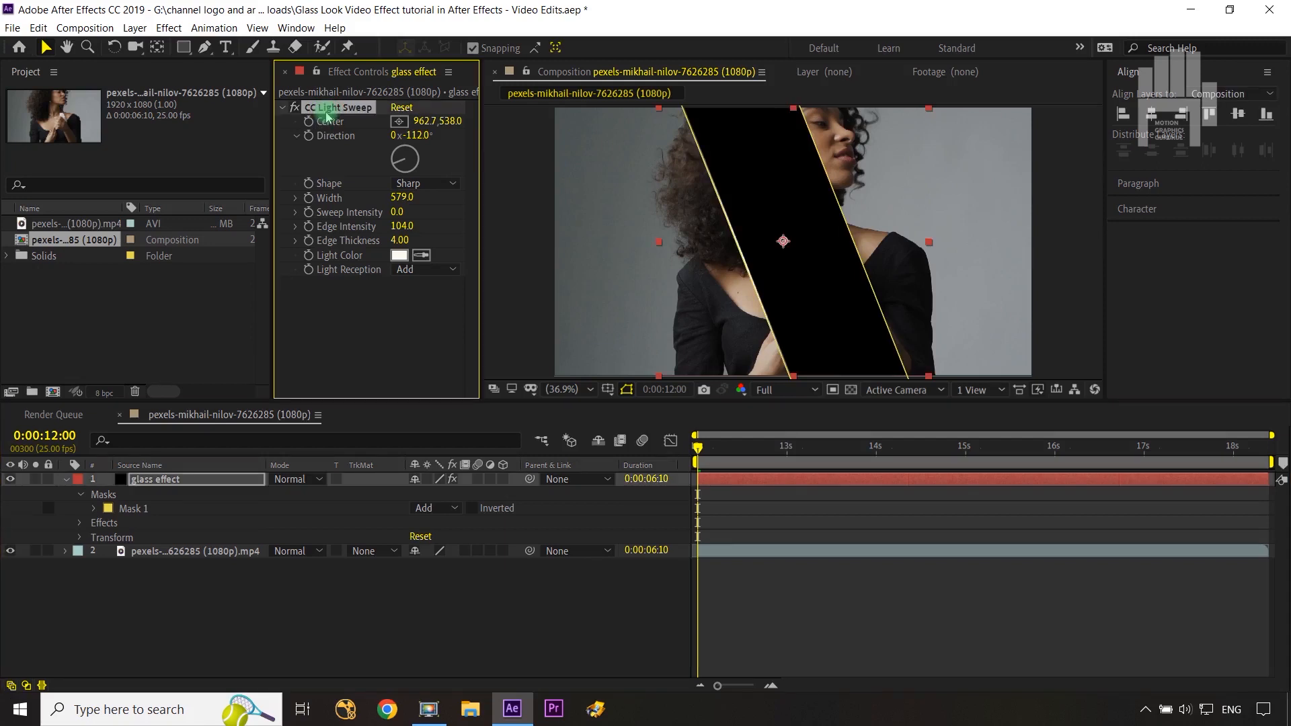
pyautogui.hotkey('ctrl', 'd')
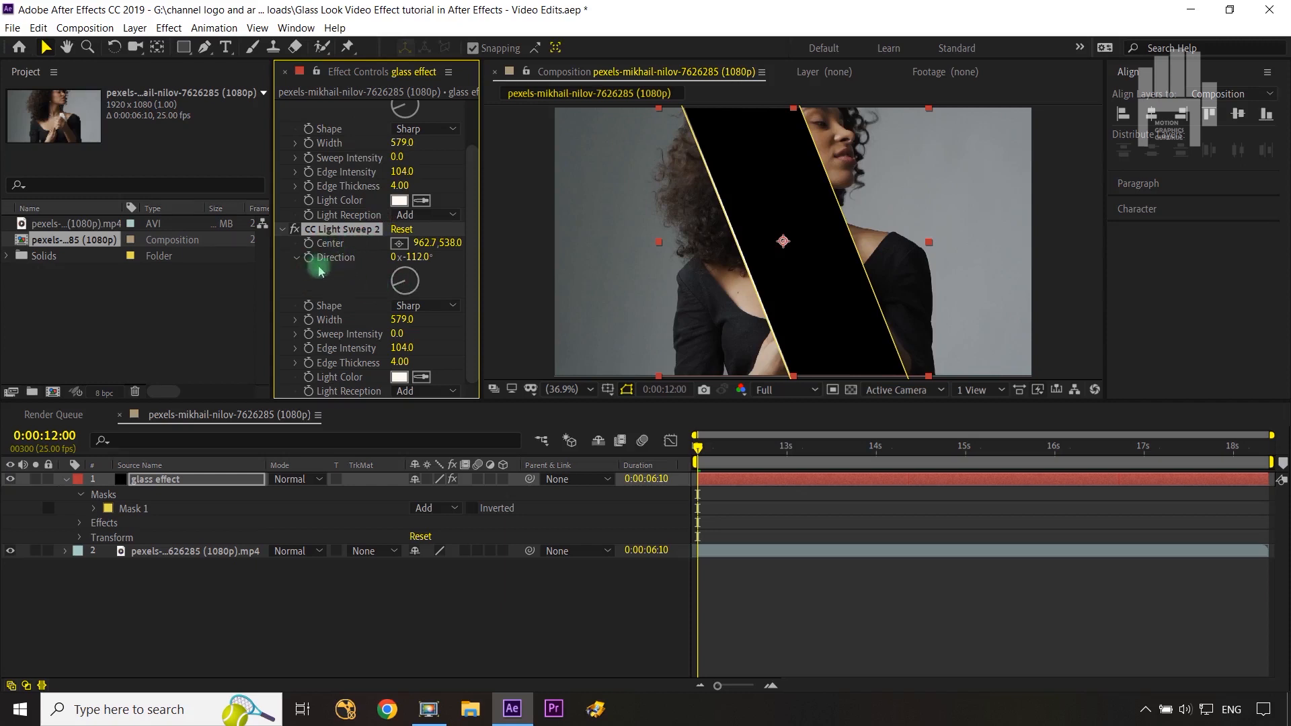
pyautogui.moveTo(417, 282); pyautogui.dragTo(417, 281)
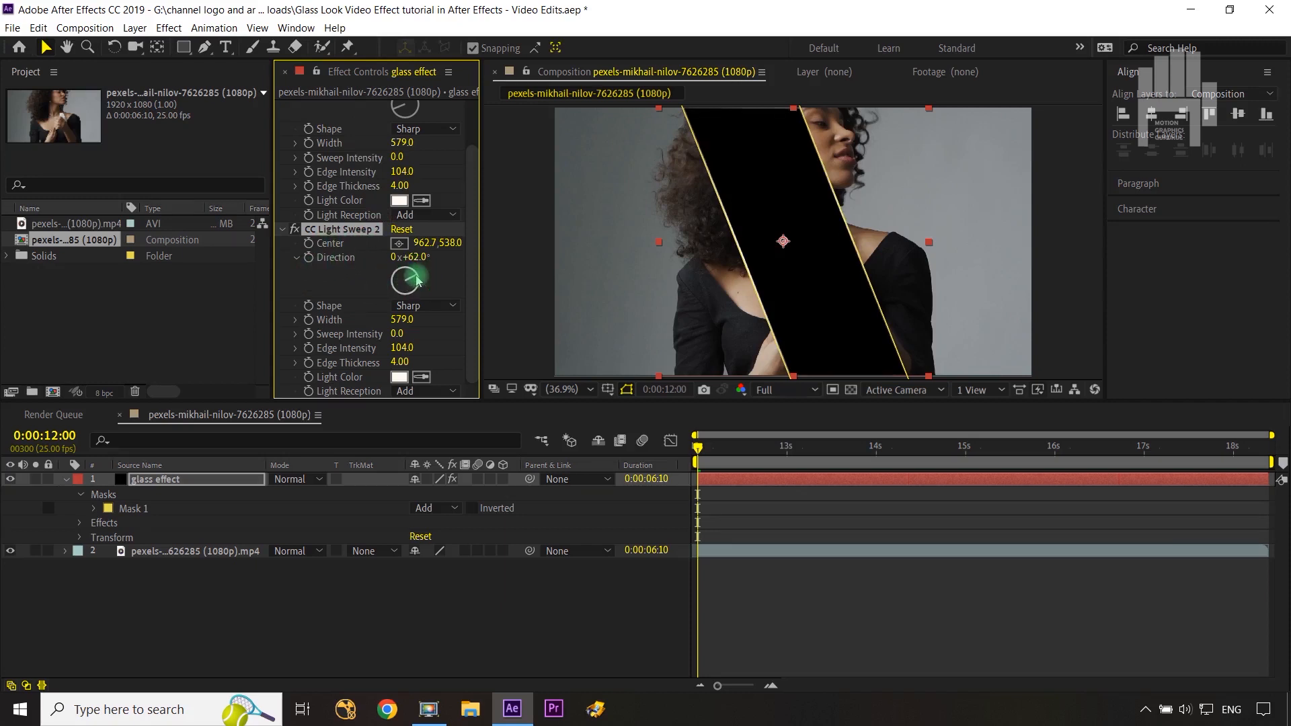
pyautogui.click(436, 626)
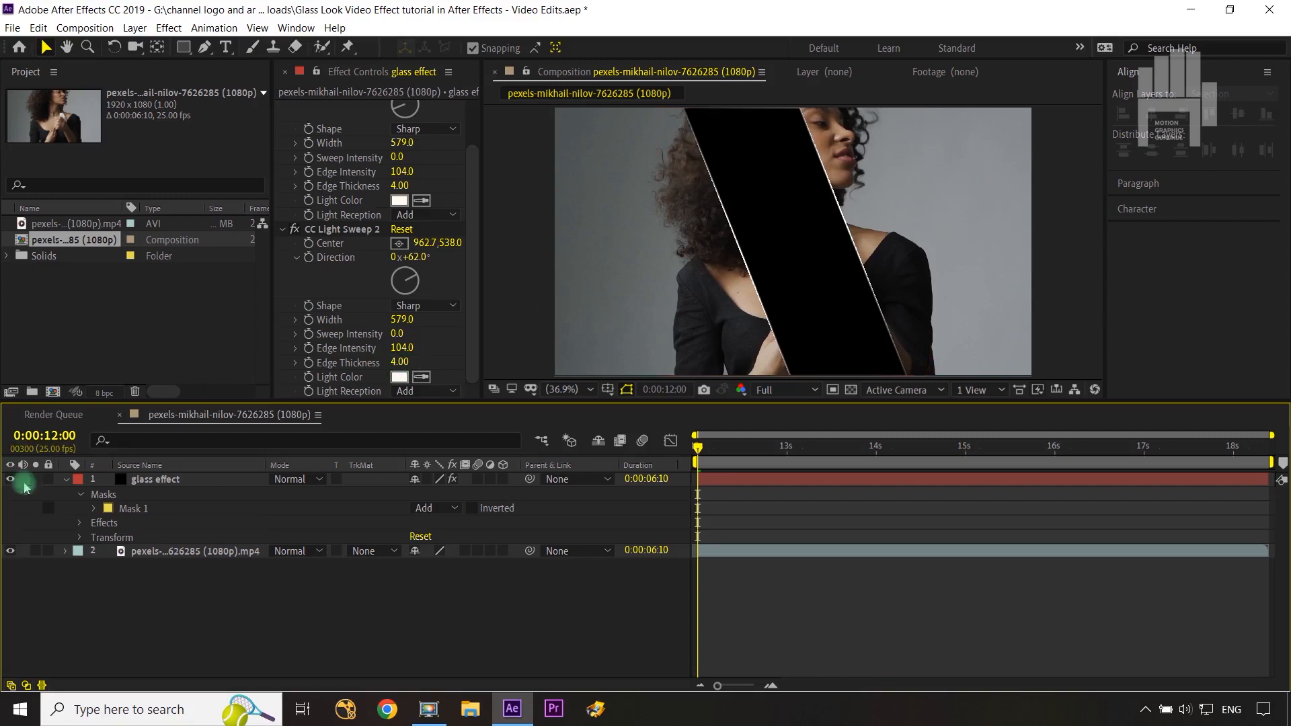
# Step: Set the glass effect layer's blending mode to Screen
pyautogui.click(172, 482)
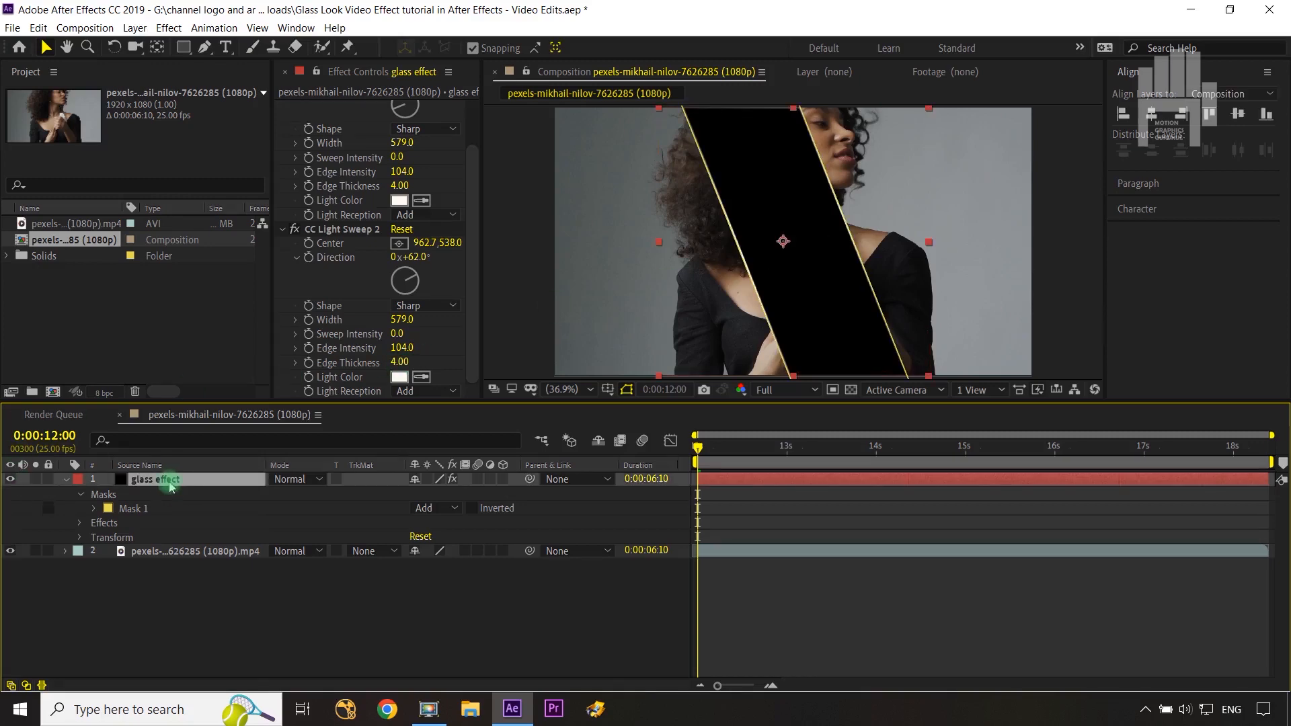
pyautogui.click(319, 479)
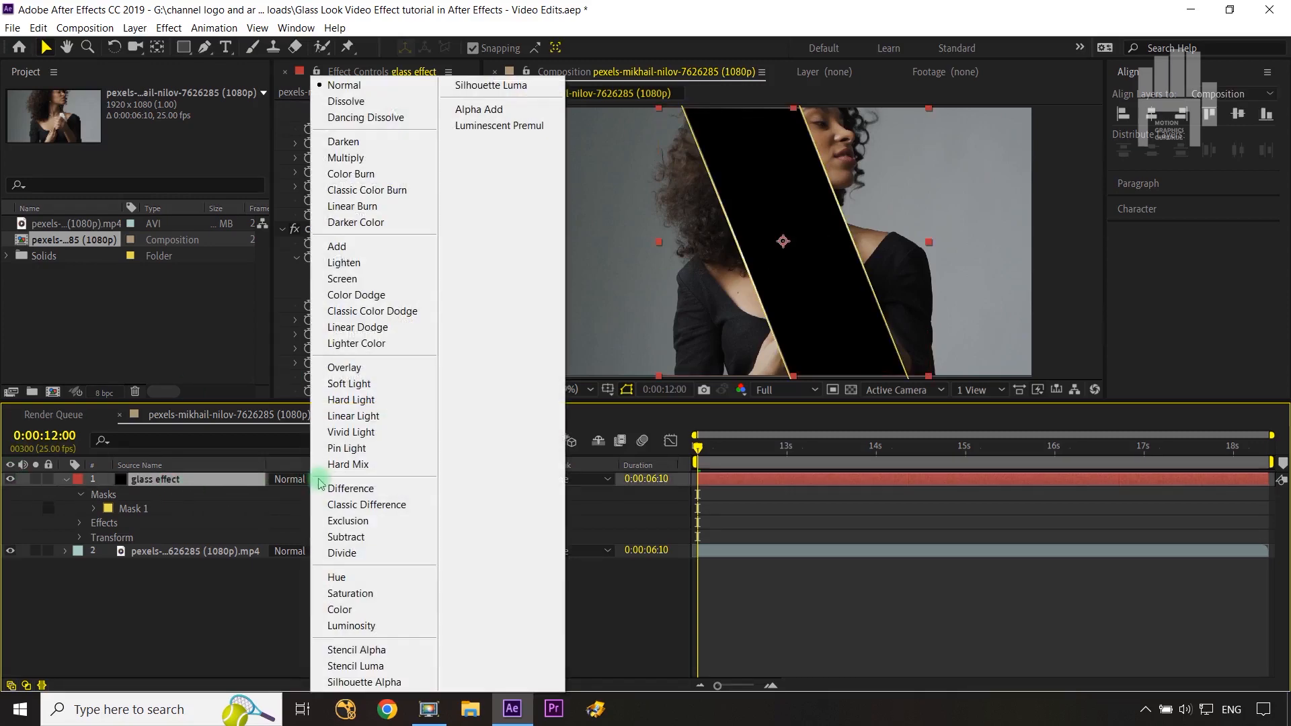
pyautogui.click(368, 280)
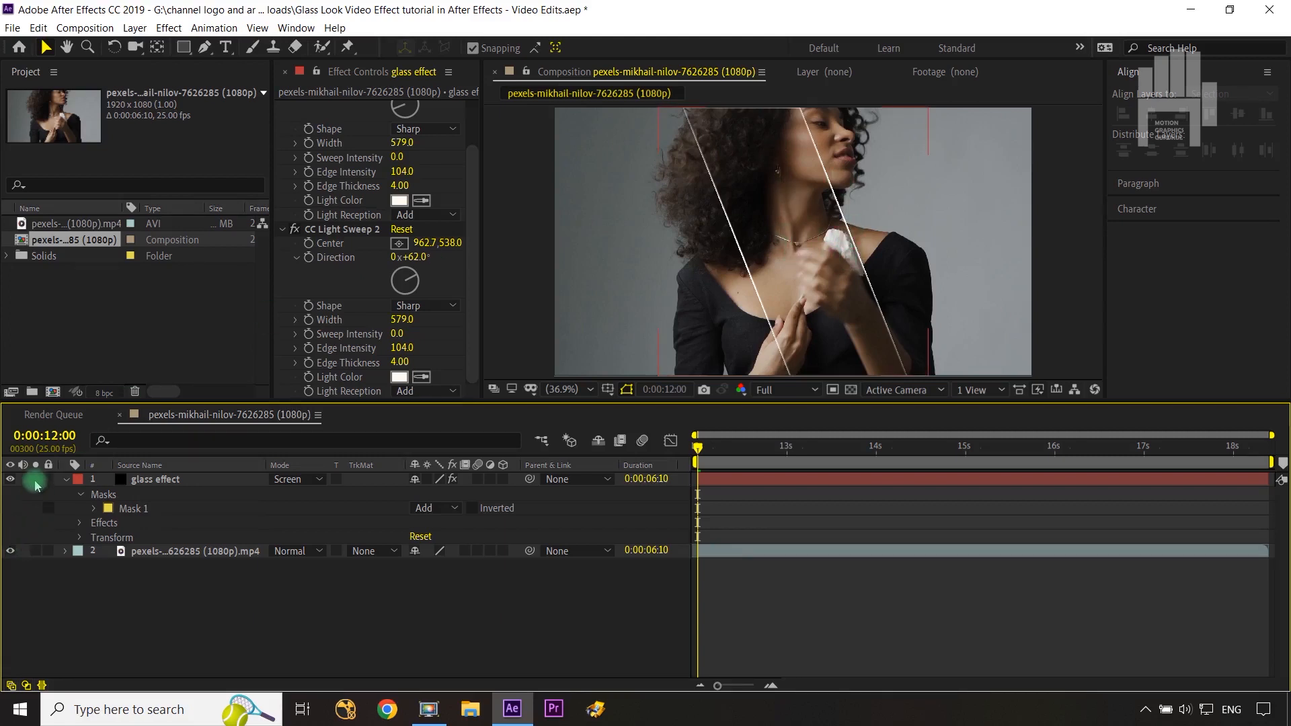
# Step: Compare the glass effect and video layers by soloing them in turn, leaving neither soloed
pyautogui.click(30, 552)
pyautogui.click(29, 485)
pyautogui.click(35, 483)
pyautogui.click(35, 483)
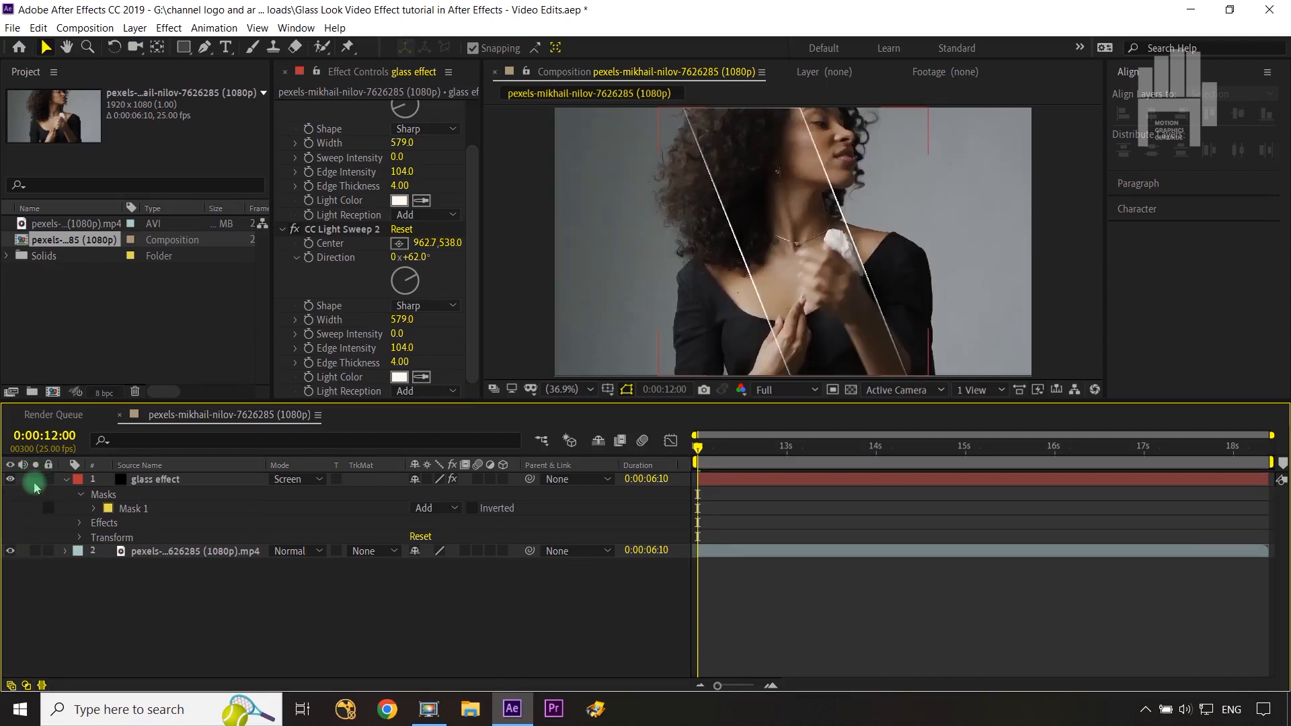
pyautogui.click(36, 554)
pyautogui.click(37, 554)
pyautogui.click(36, 554)
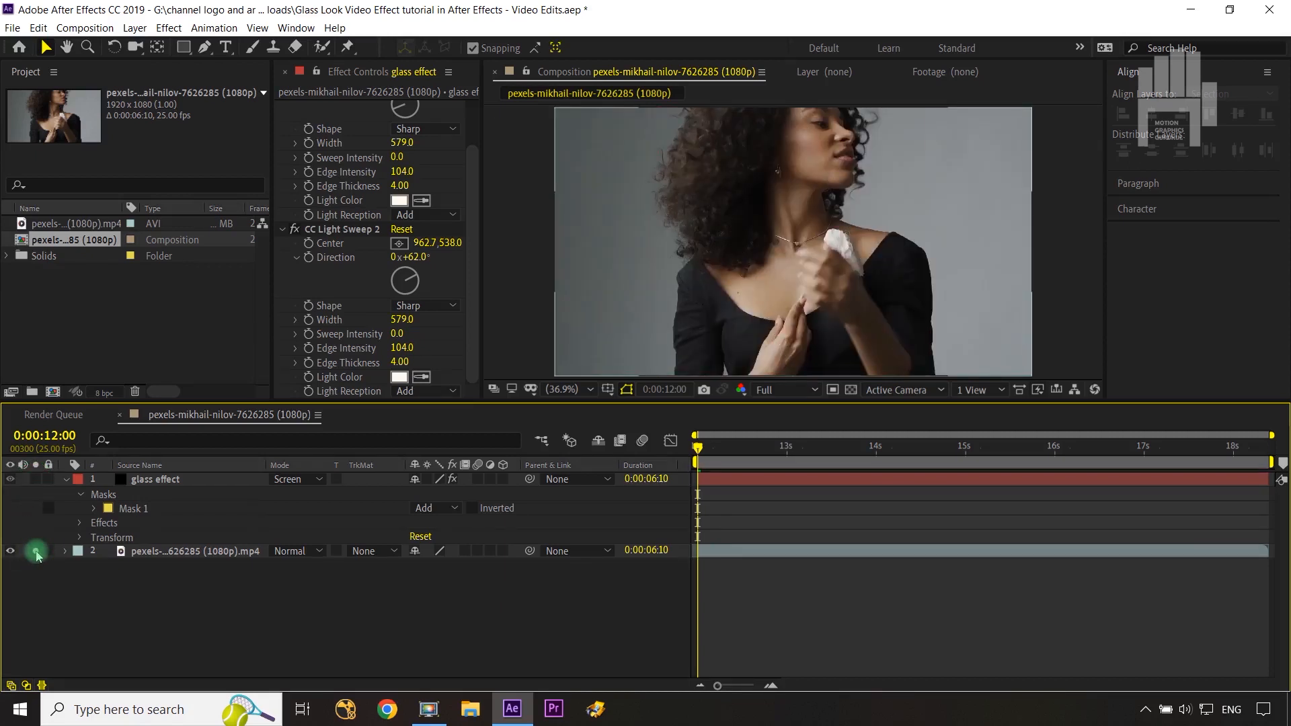
pyautogui.click(37, 554)
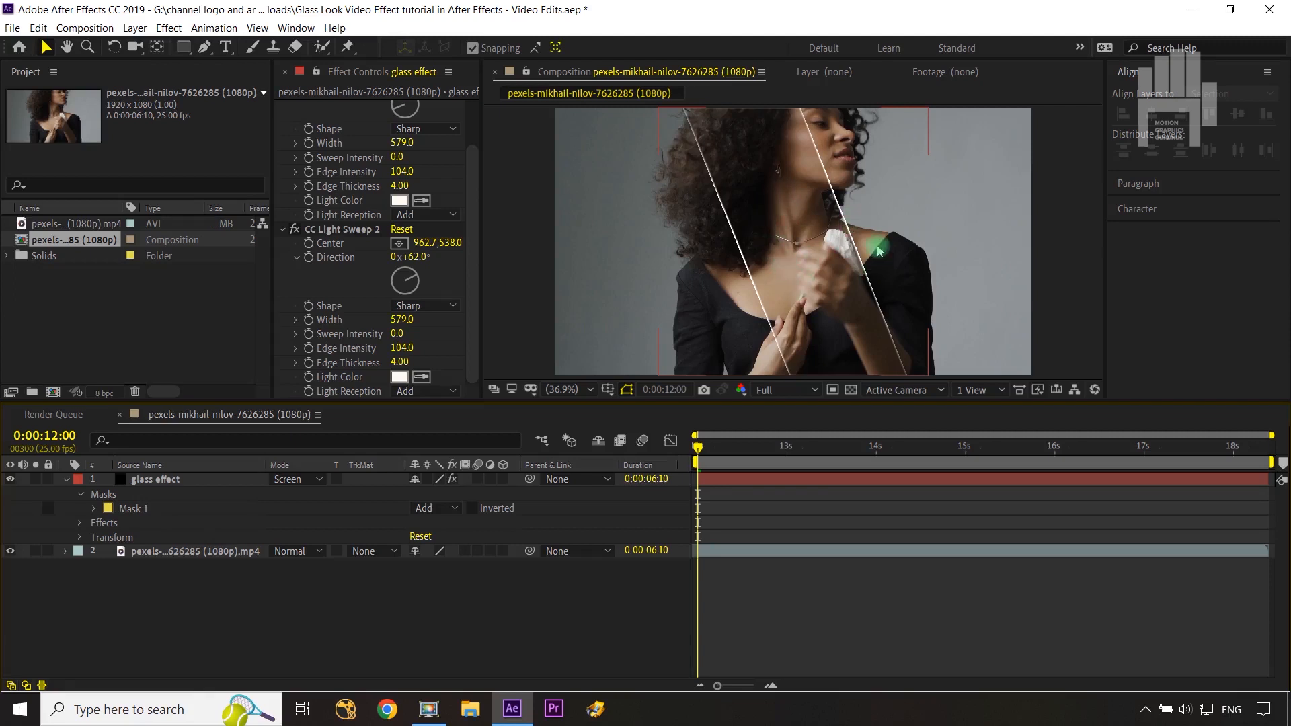
# Step: Duplicate the video layer, collapse the glass effect layer's properties and duplicate that layer as well
pyautogui.click(183, 551)
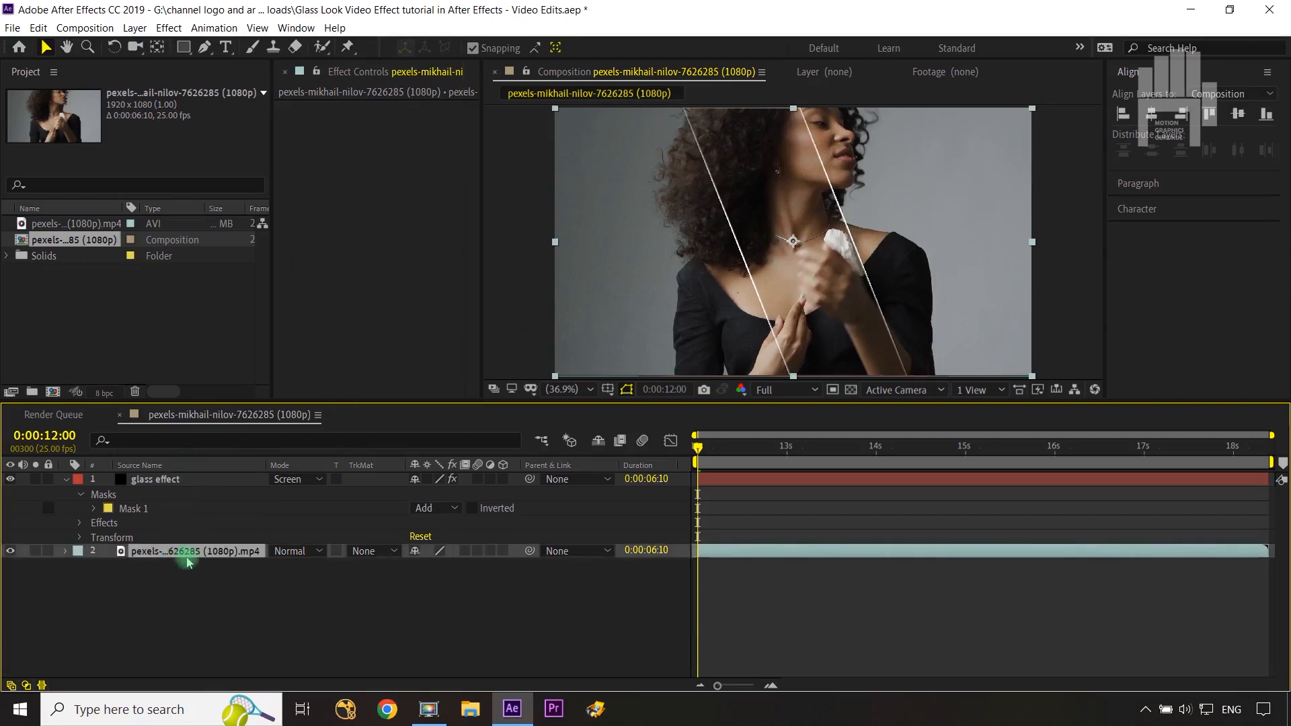
pyautogui.hotkey('ctrl', 'd')
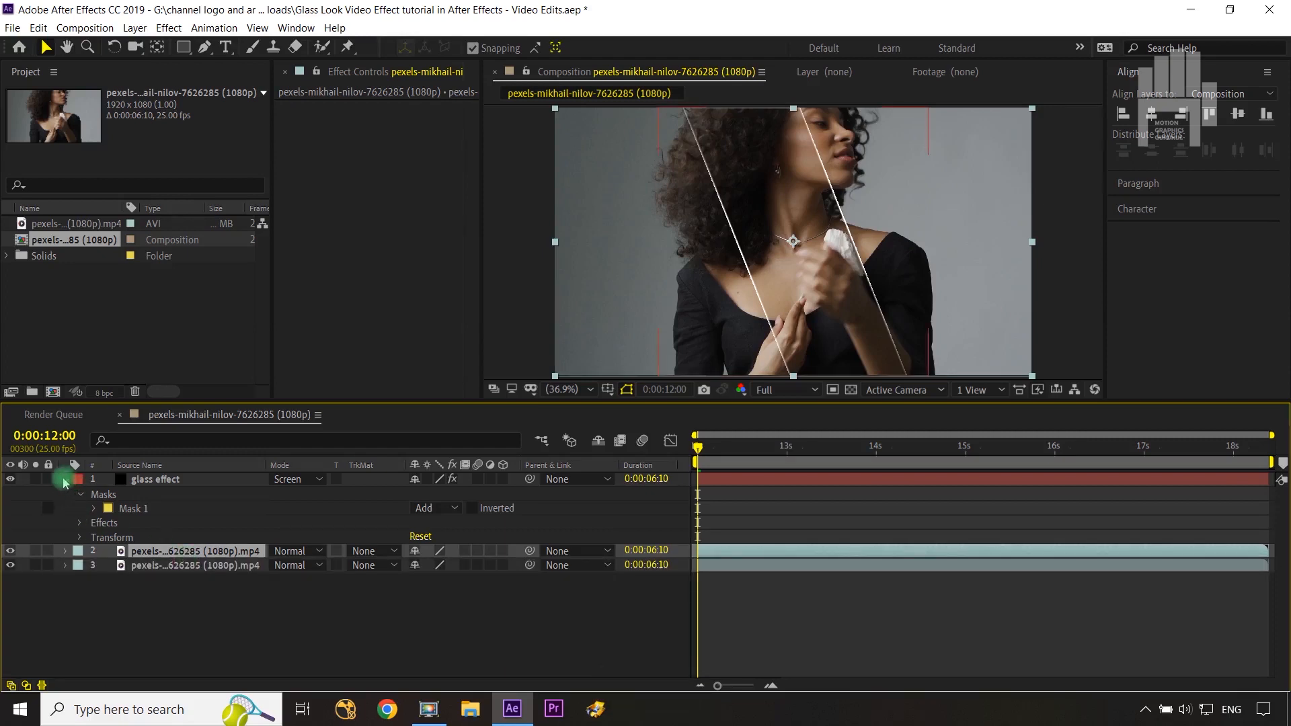
pyautogui.click(66, 479)
pyautogui.click(163, 480)
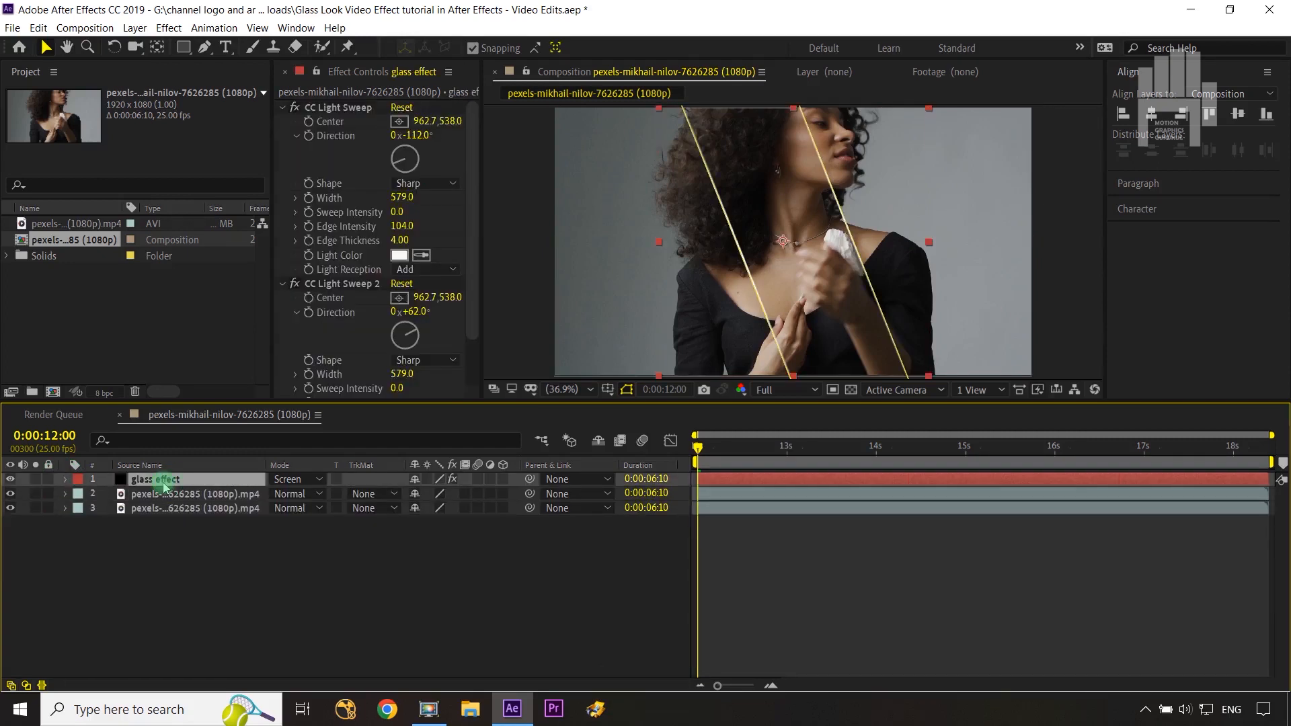
pyautogui.hotkey('ctrl', 'd')
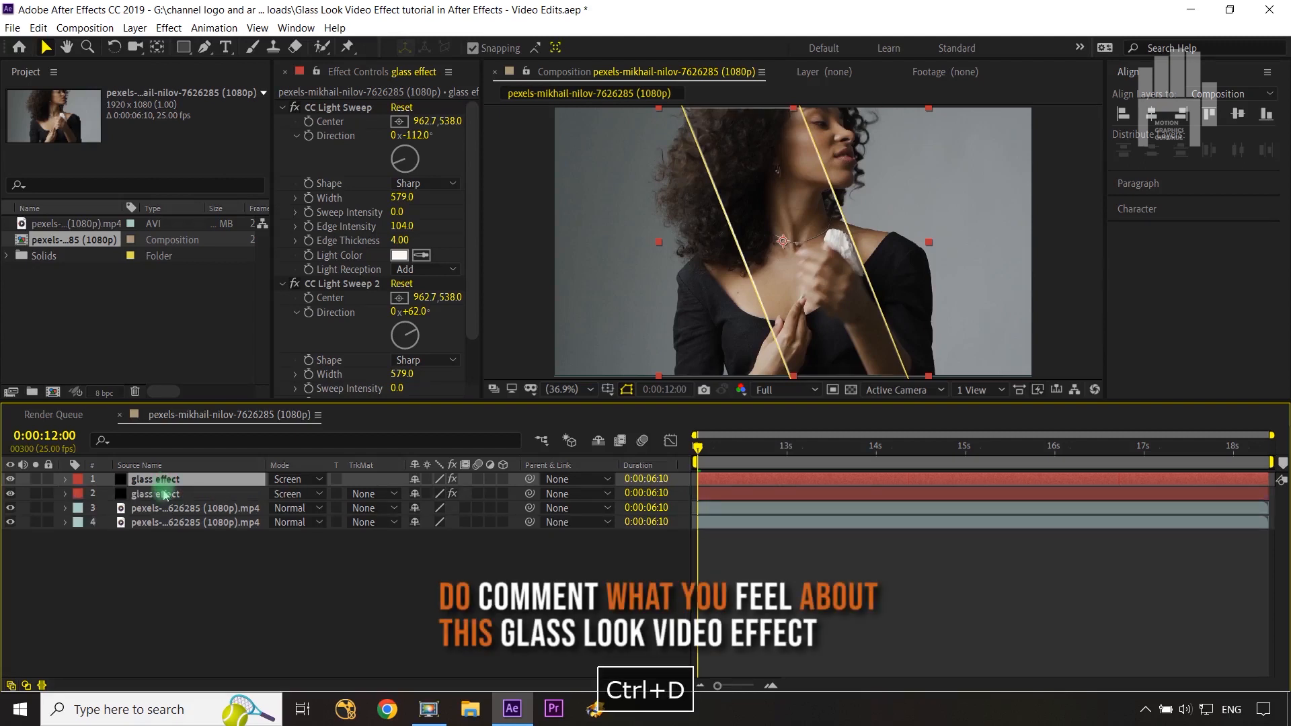
# Step: Rename the lower of the two glass effect layers as "footage effect"
pyautogui.click(164, 495)
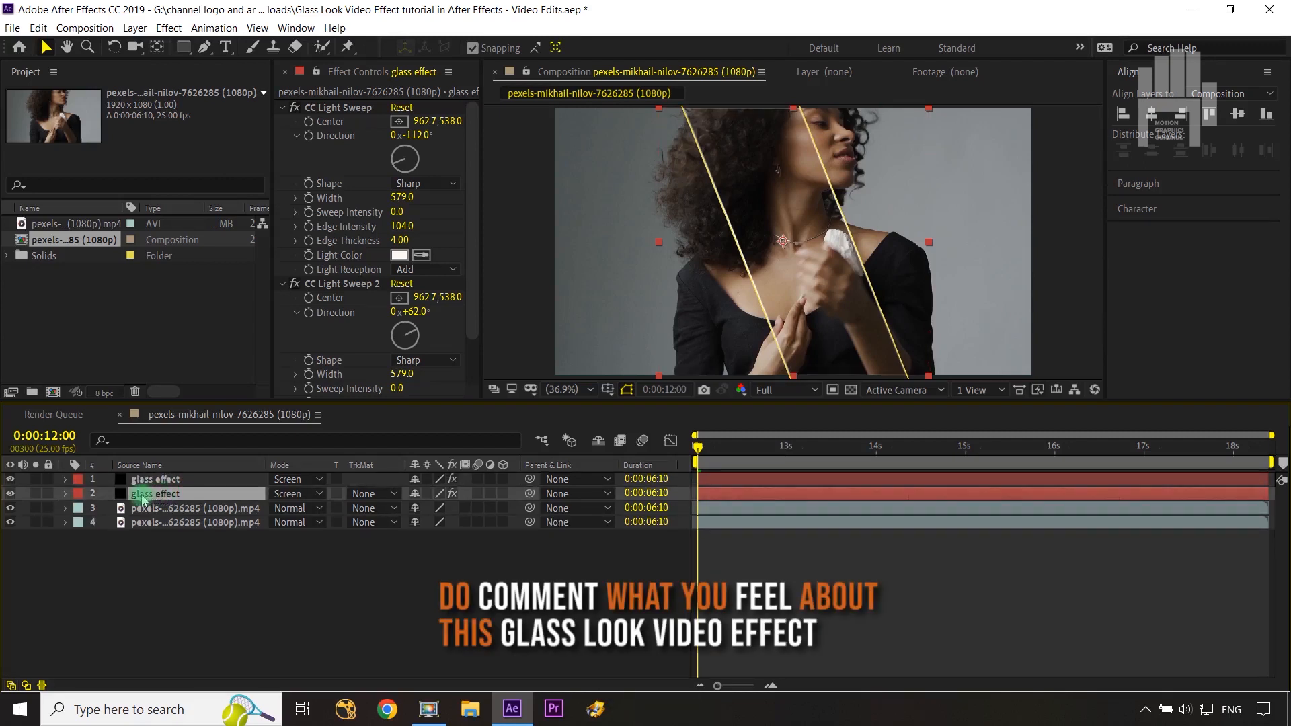
pyautogui.press('Return')
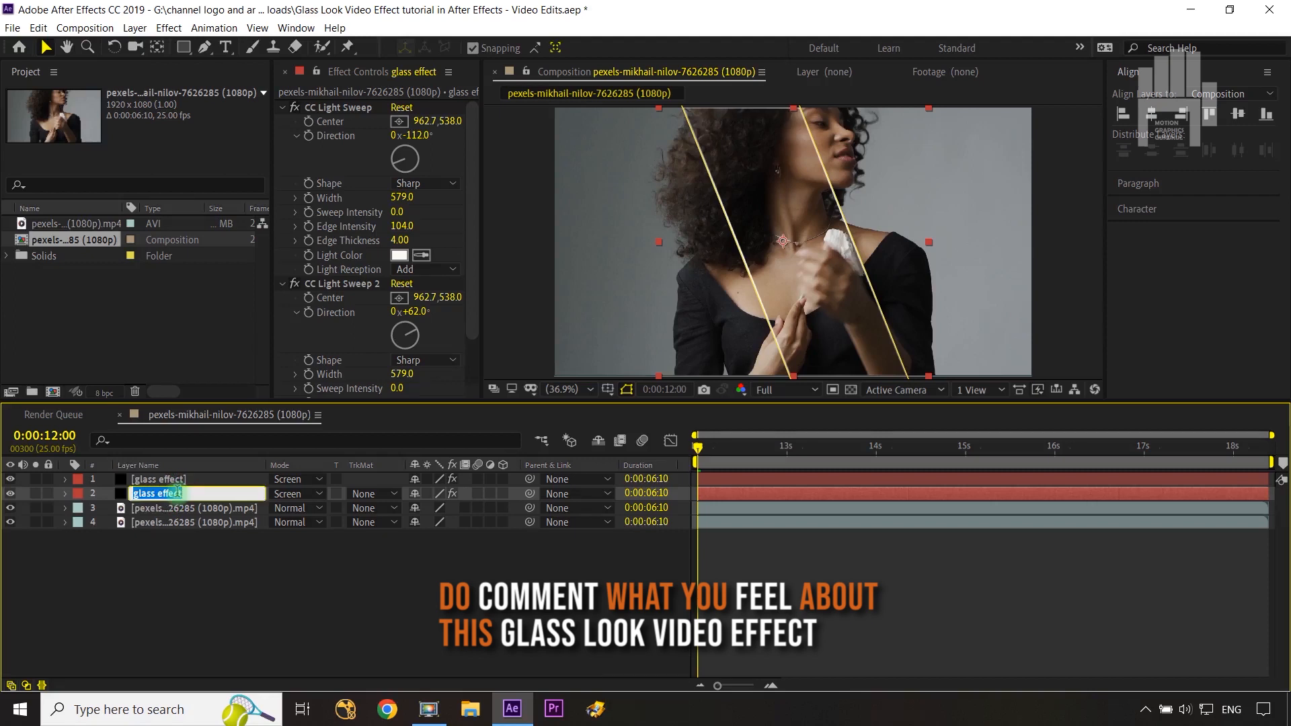
pyautogui.write('foot')
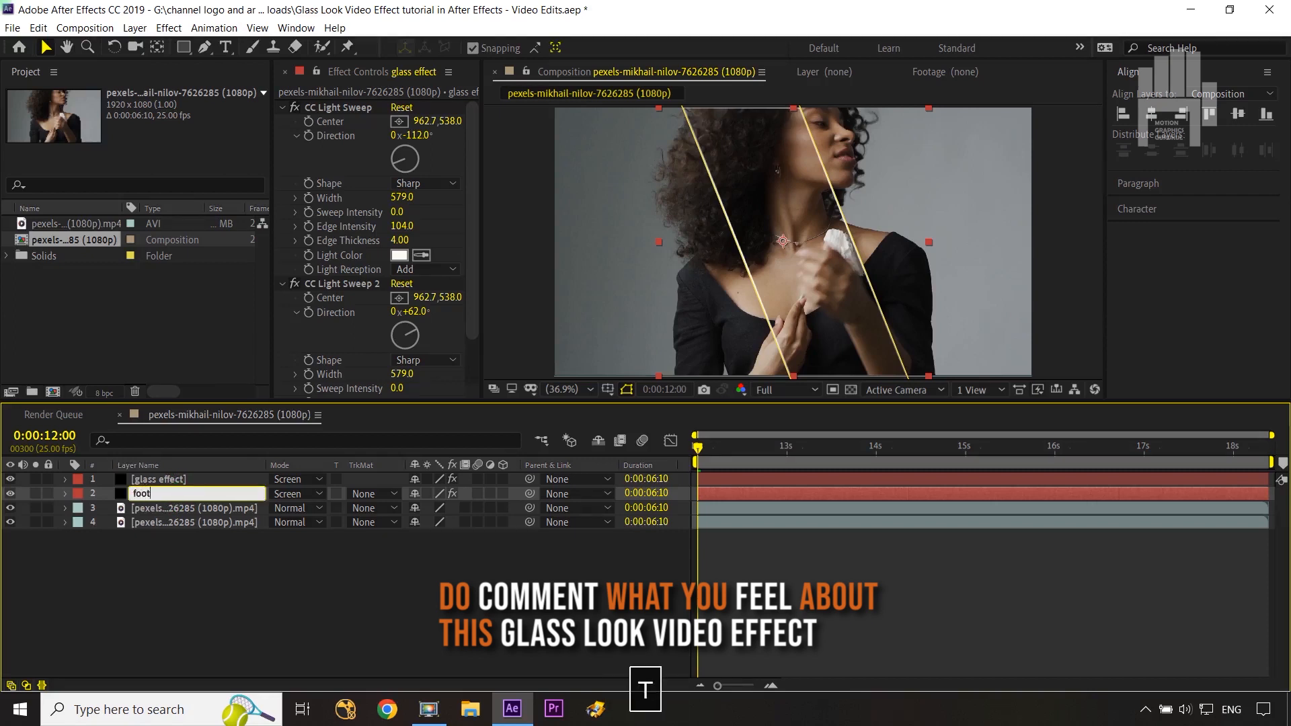
pyautogui.write('age effect')
pyautogui.click(235, 594)
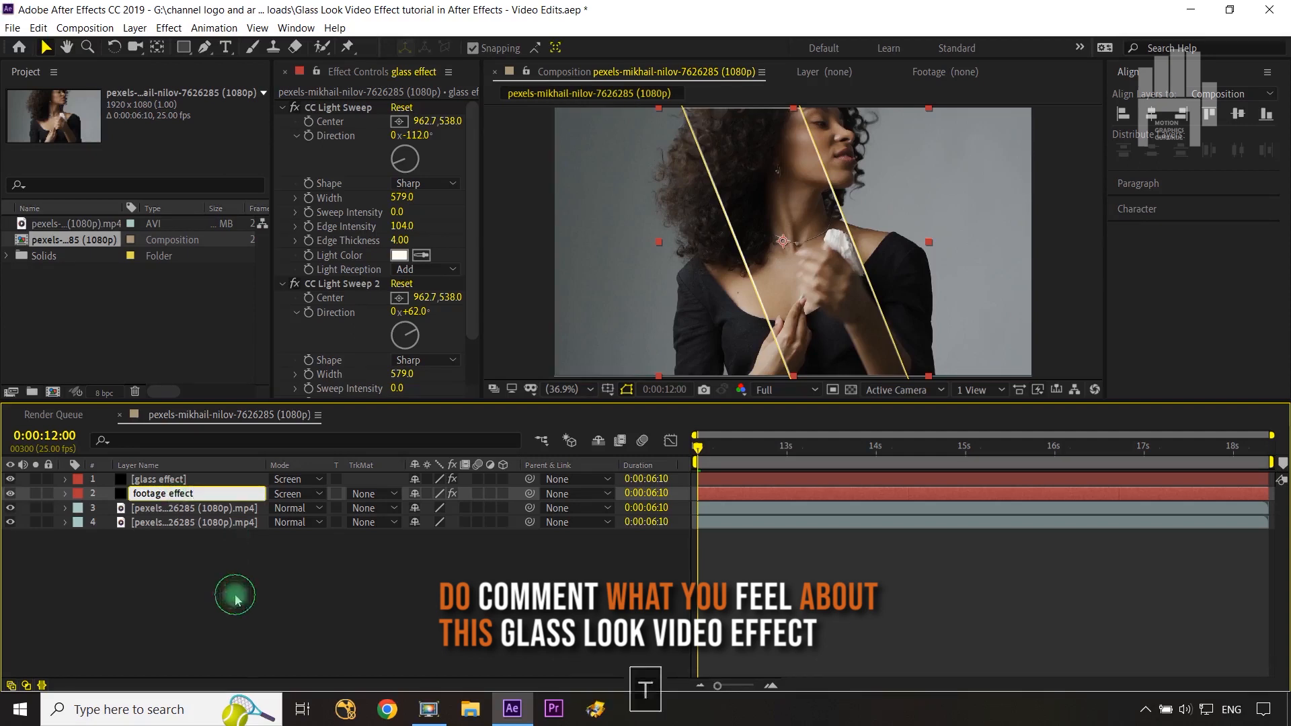
# Step: Apply the Alpha Matte "footage effect" to the upper video copy and hide the lower video layer
pyautogui.click(163, 515)
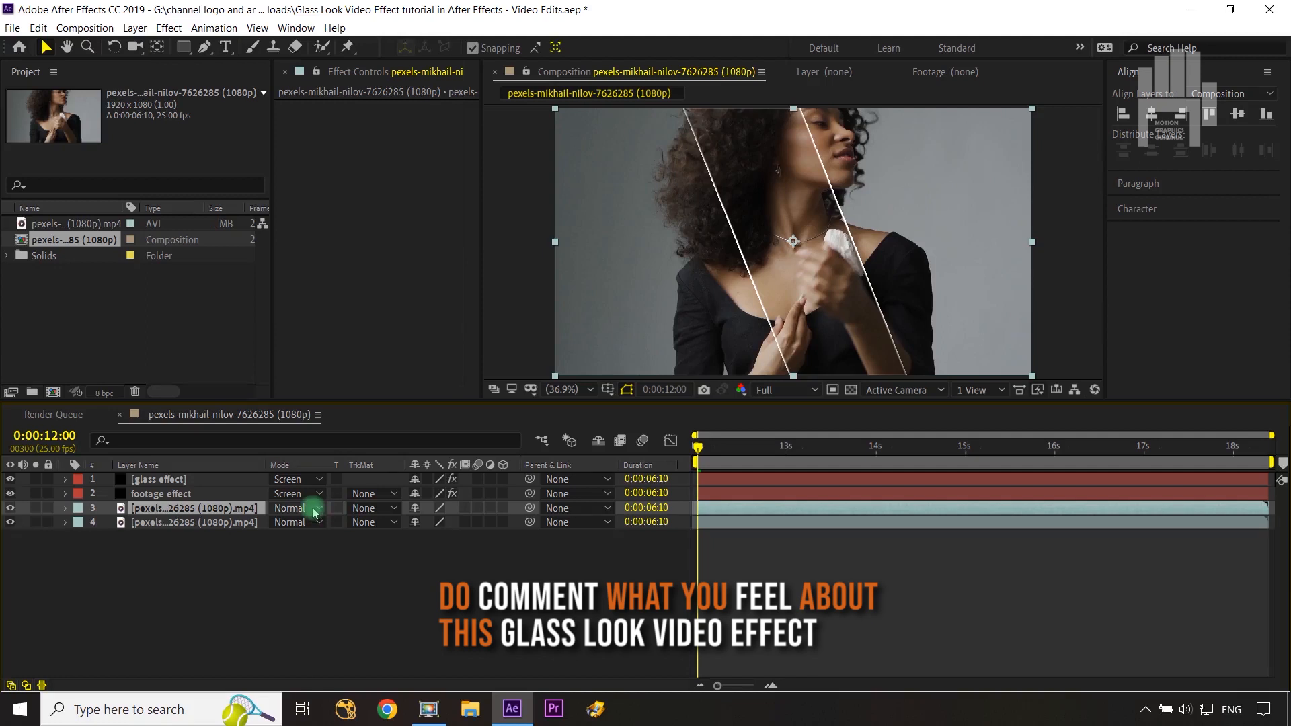
pyautogui.click(363, 508)
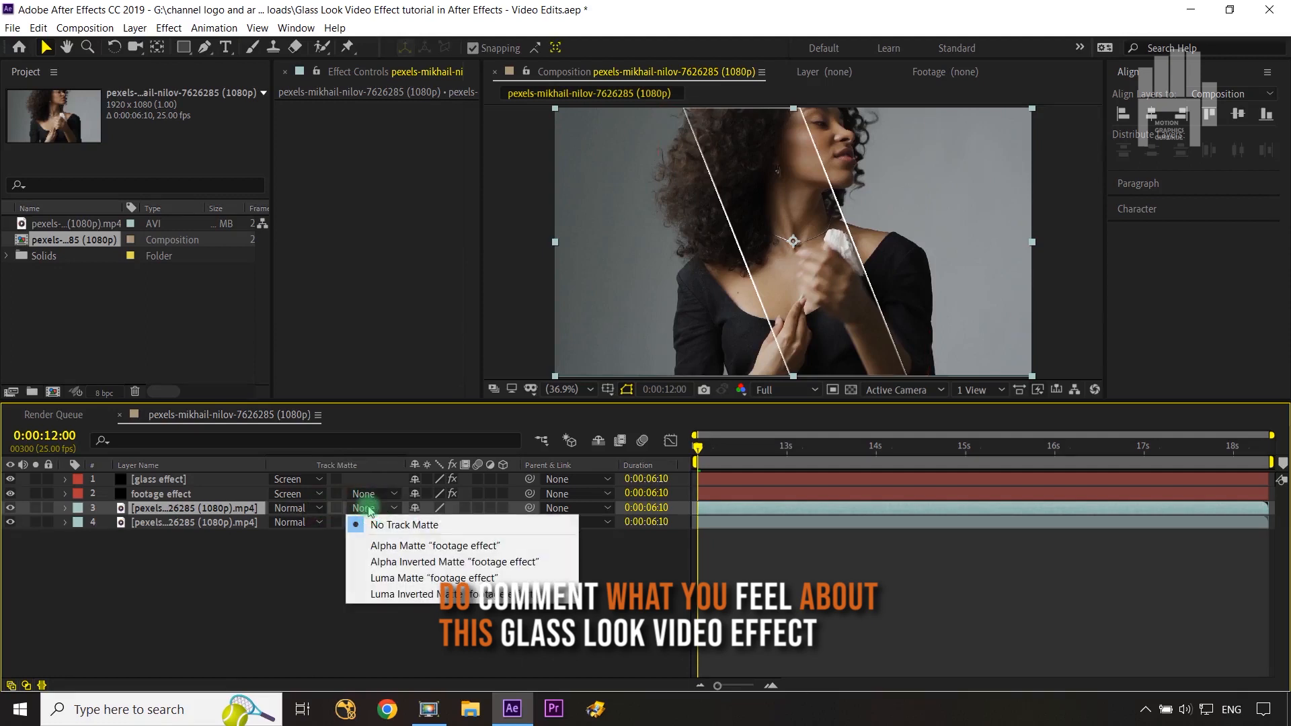
pyautogui.click(380, 546)
pyautogui.click(11, 524)
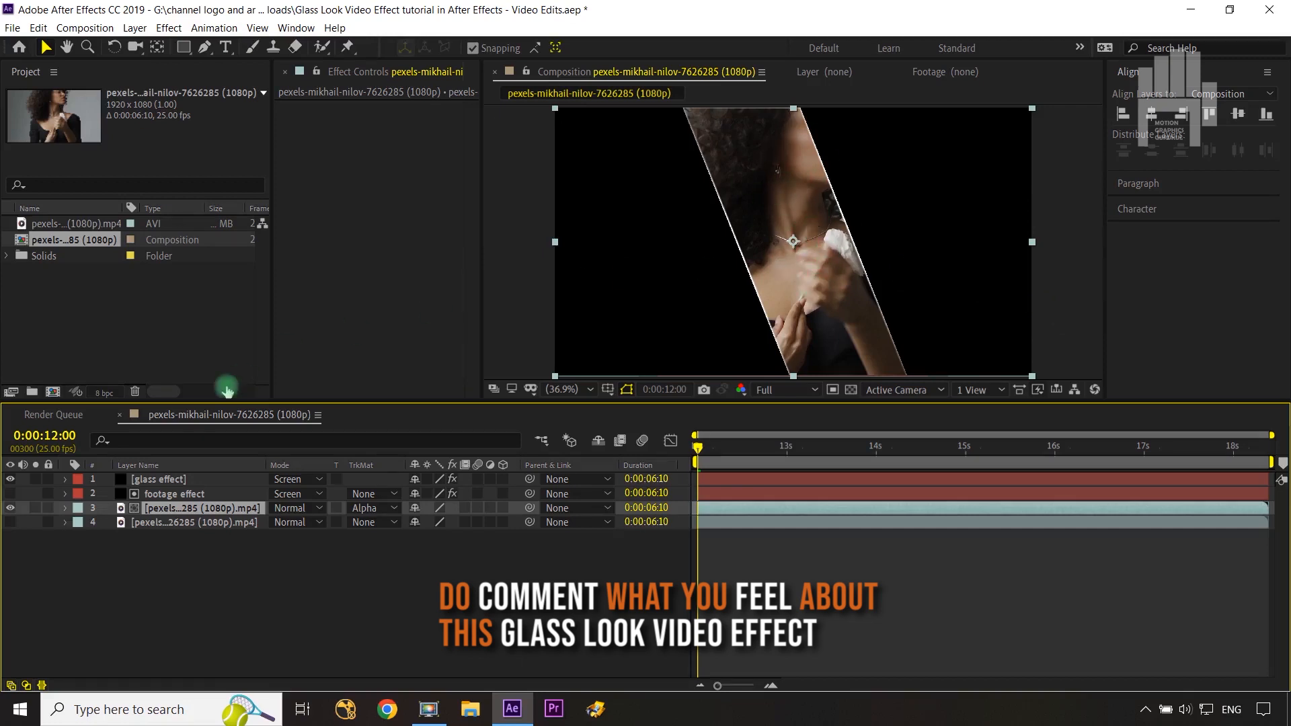
# Step: Reveal the Position of the glass effect and footage effect layers, try moving both to 1025.0, 540.0, and undo the move
pyautogui.click(191, 480)
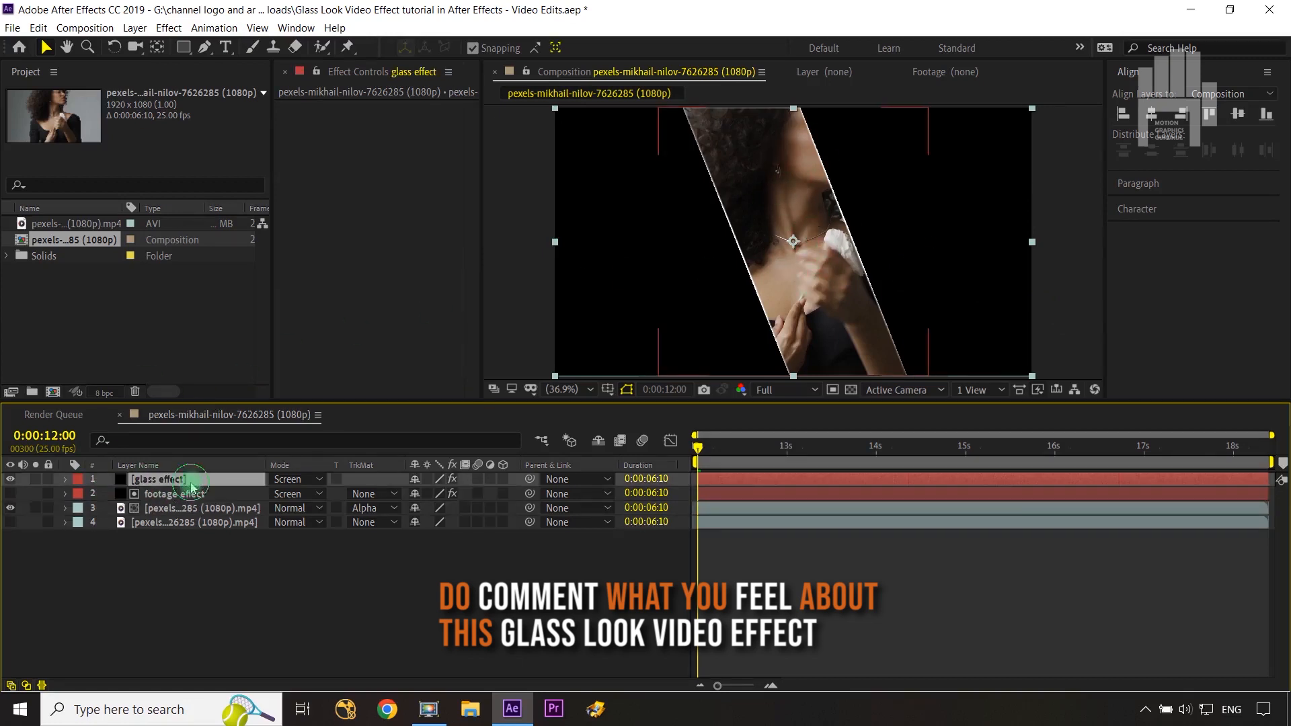
pyautogui.keyDown('ctrl'); pyautogui.click(186, 494); pyautogui.keyUp('ctrl')
pyautogui.press('p')
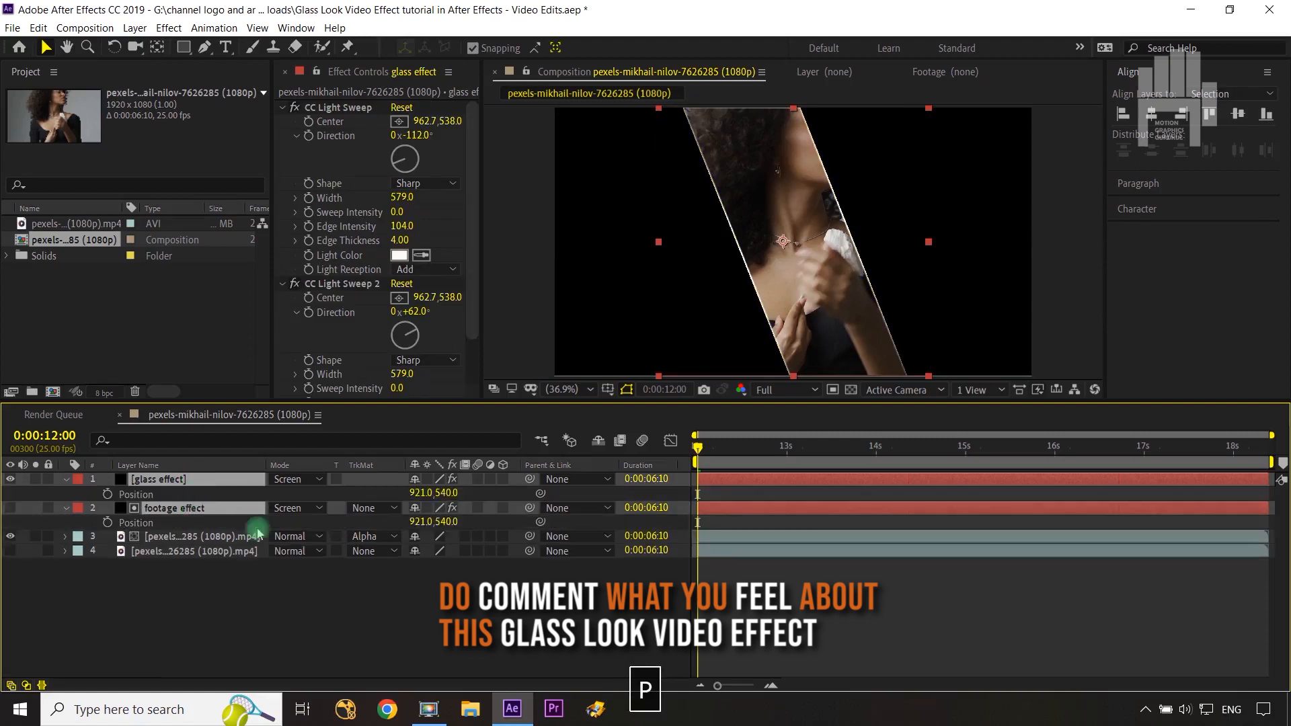
pyautogui.moveTo(424, 493); pyautogui.dragTo(494, 483)
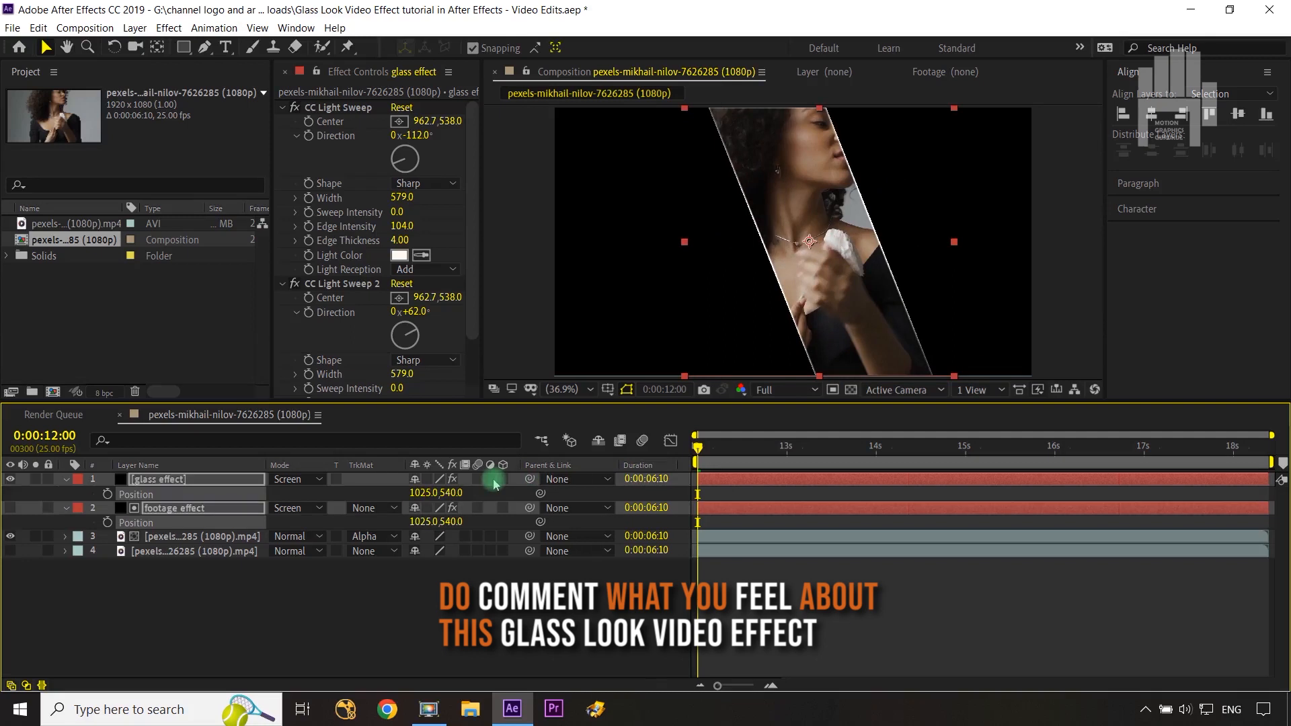
pyautogui.hotkey('ctrl', 'z')
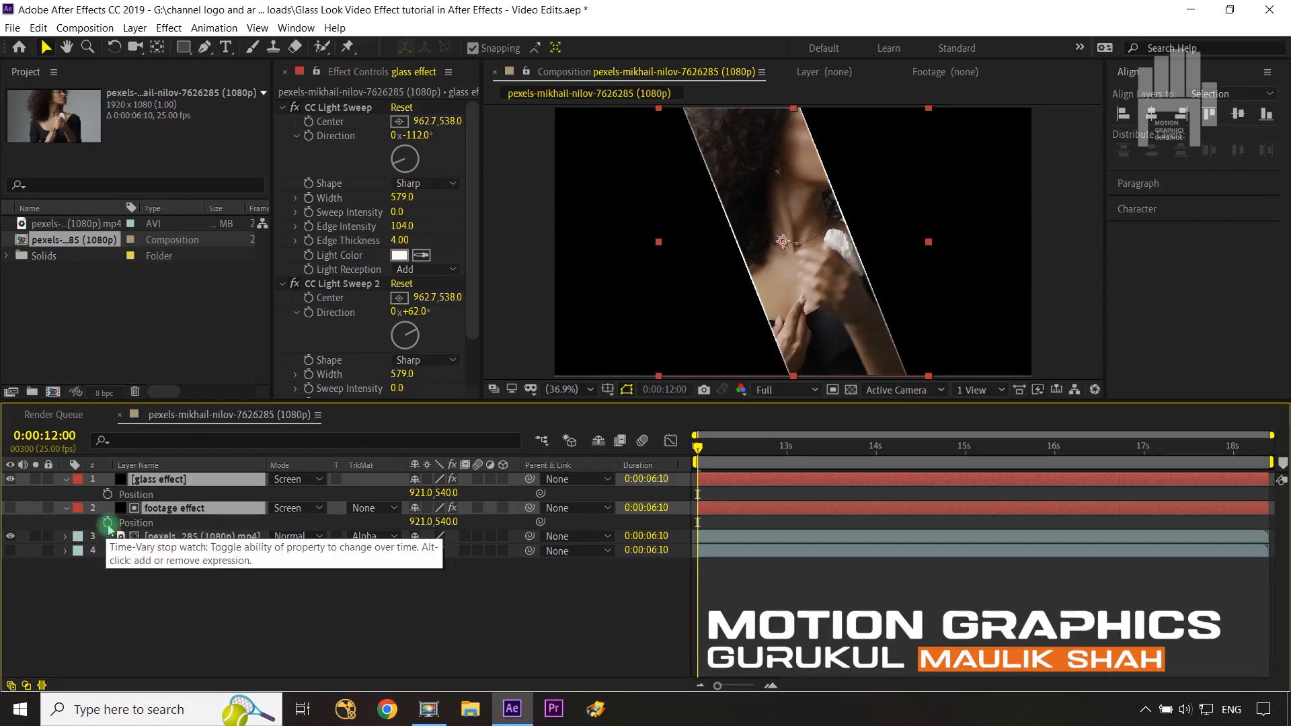
# Step: Add an expression to the footage effect layer's Position that links it to the glass effect layer's Position
pyautogui.press('alt')
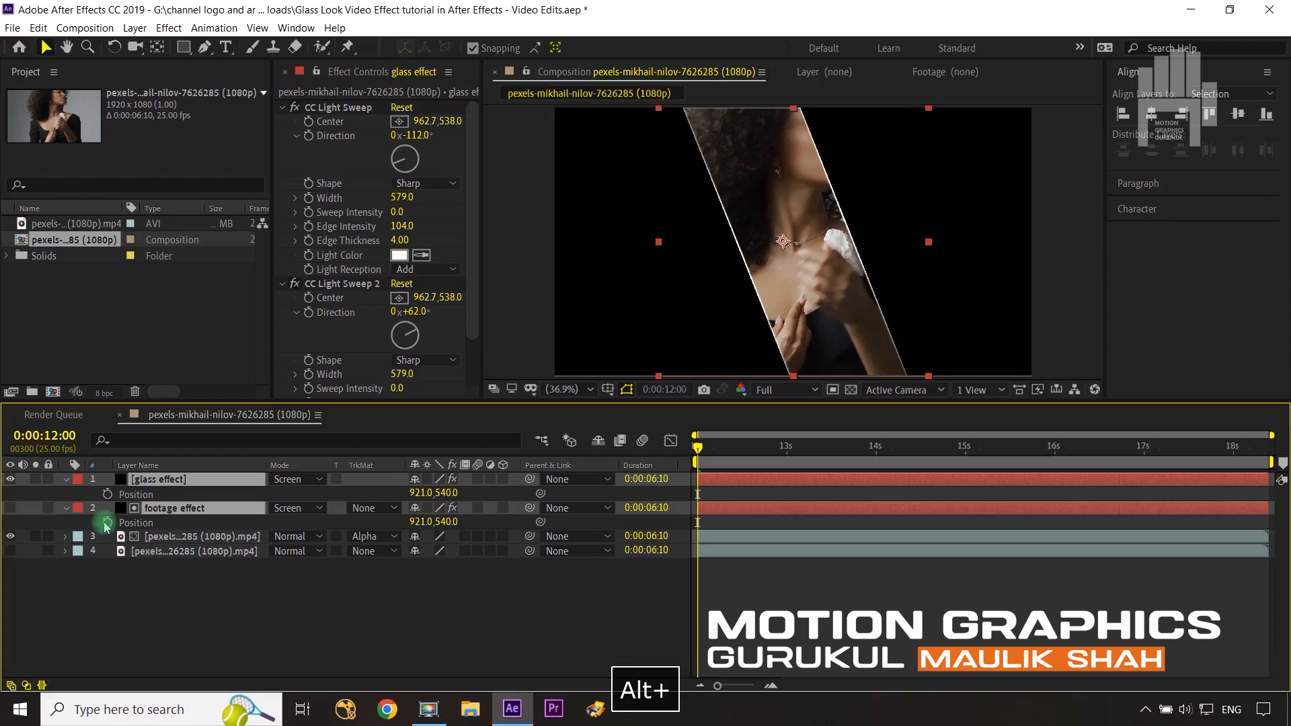
pyautogui.keyDown('alt'); pyautogui.click(106, 524); pyautogui.keyUp('alt')
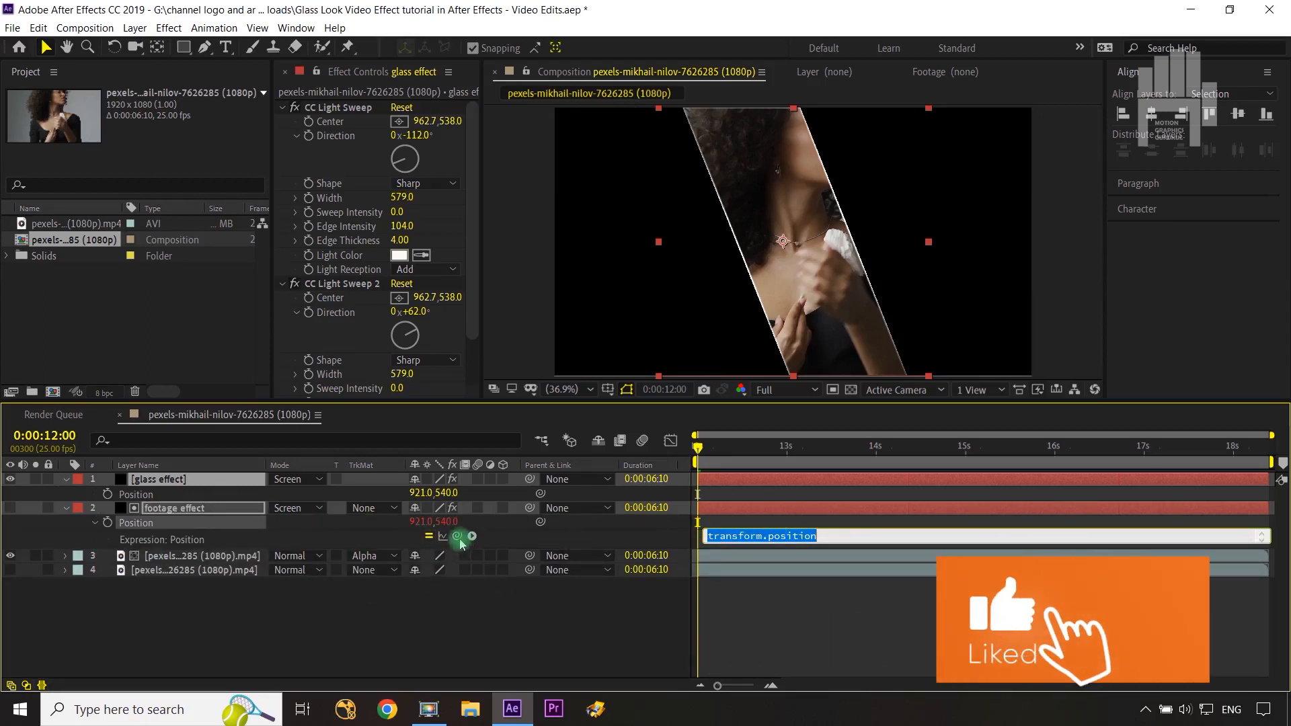
pyautogui.moveTo(458, 536); pyautogui.dragTo(147, 502)
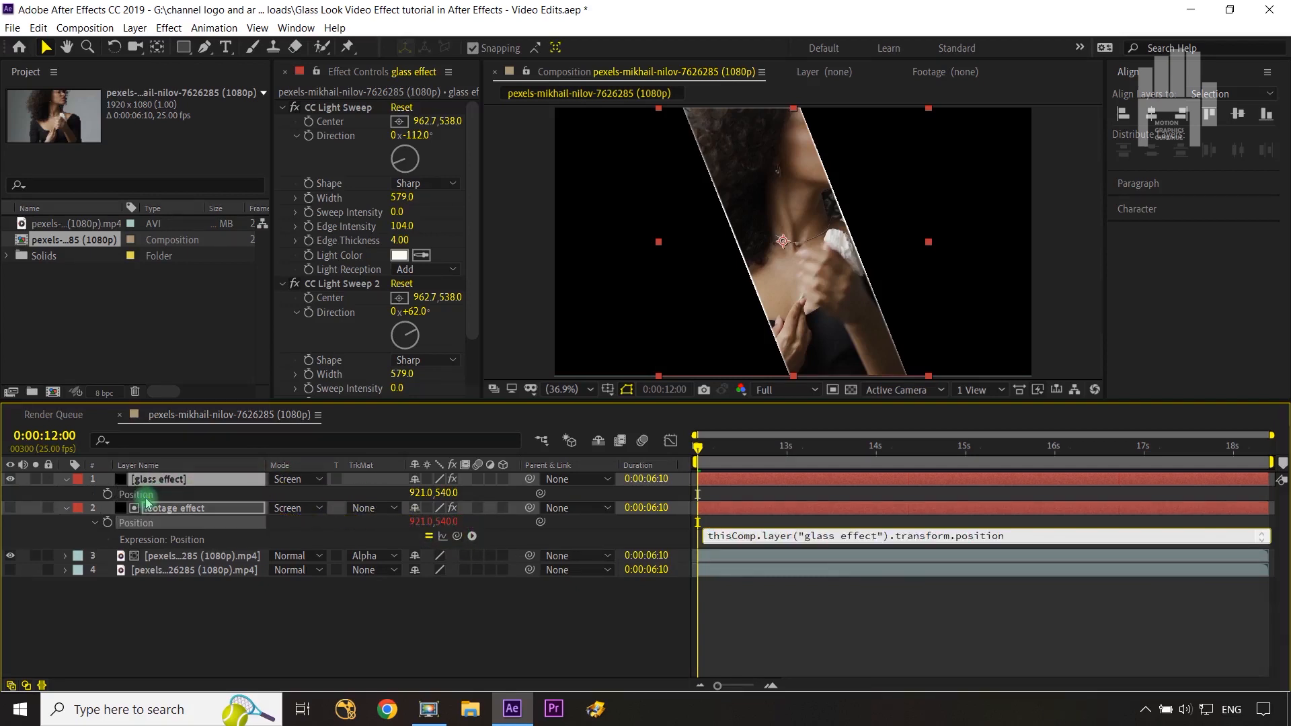
pyautogui.click(361, 641)
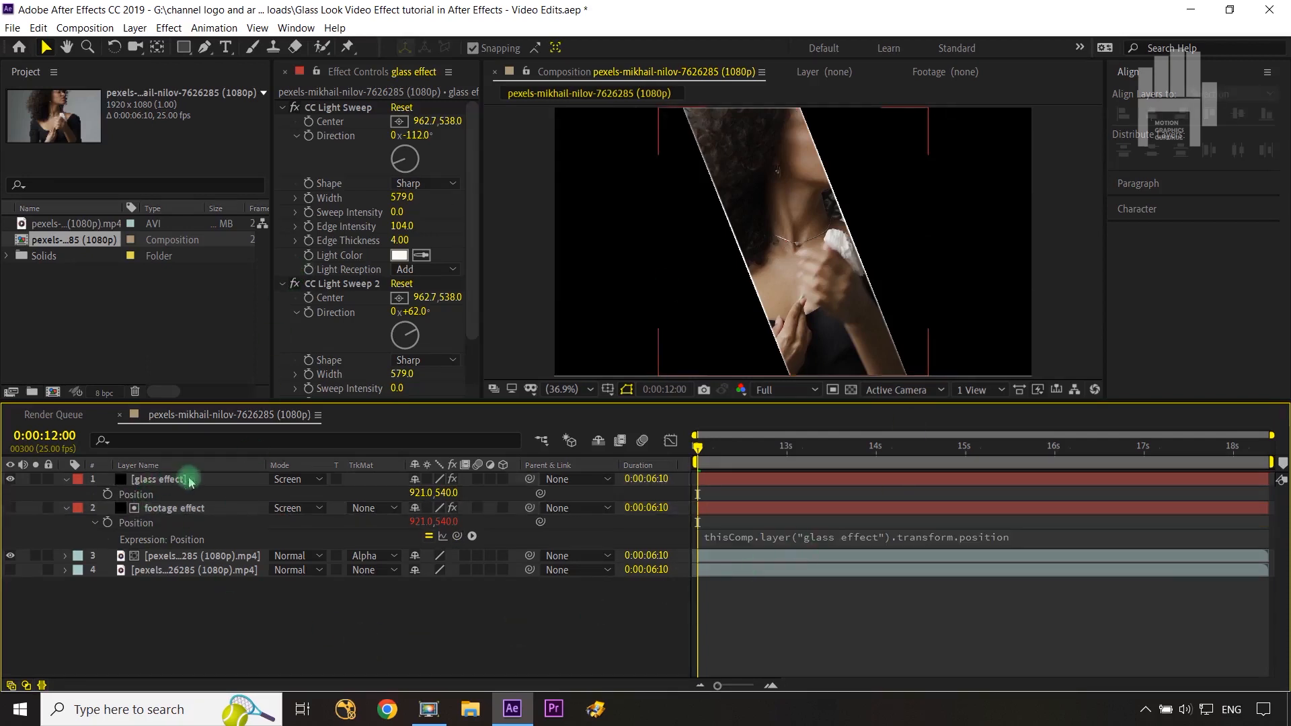
# Step: Test the position link by shifting the glass effect layer, leave it at 950.0, 540.0, and show the lower video layer
pyautogui.click(150, 496)
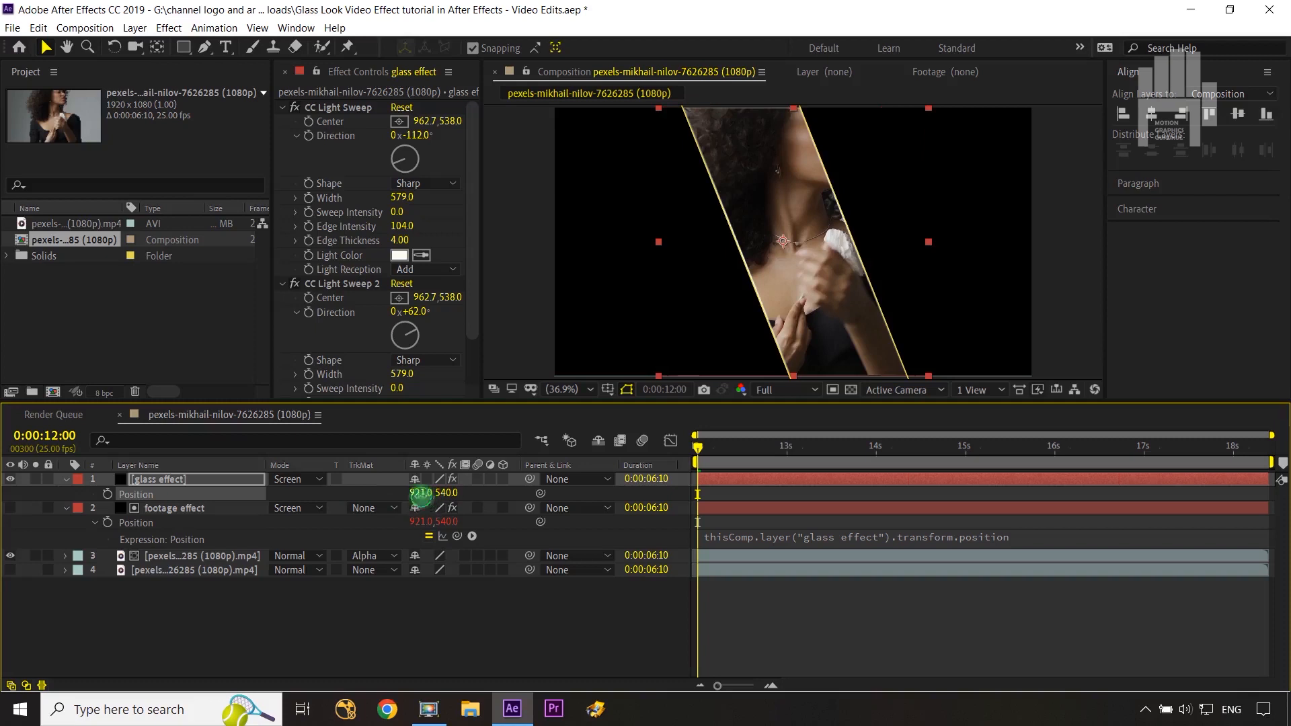
pyautogui.moveTo(426, 493); pyautogui.dragTo(186, 498)
pyautogui.moveTo(418, 494); pyautogui.dragTo(368, 496)
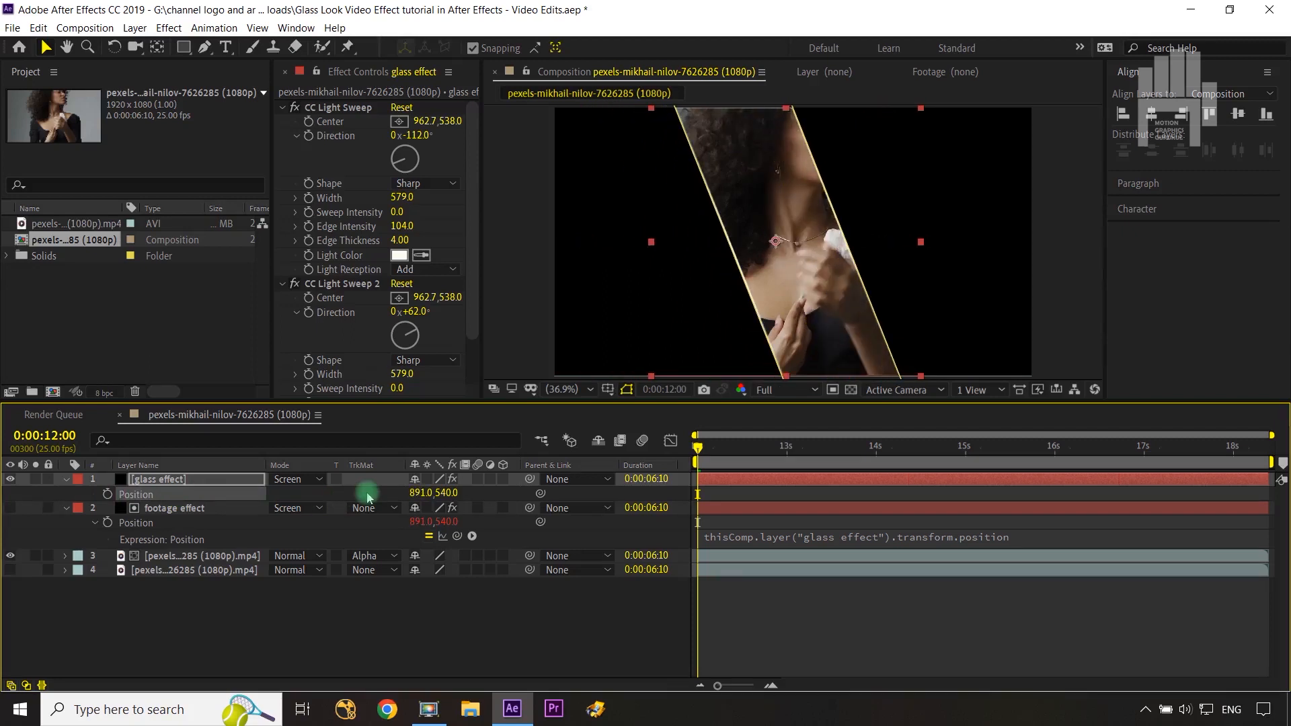
pyautogui.hotkey('ctrl', 'z')
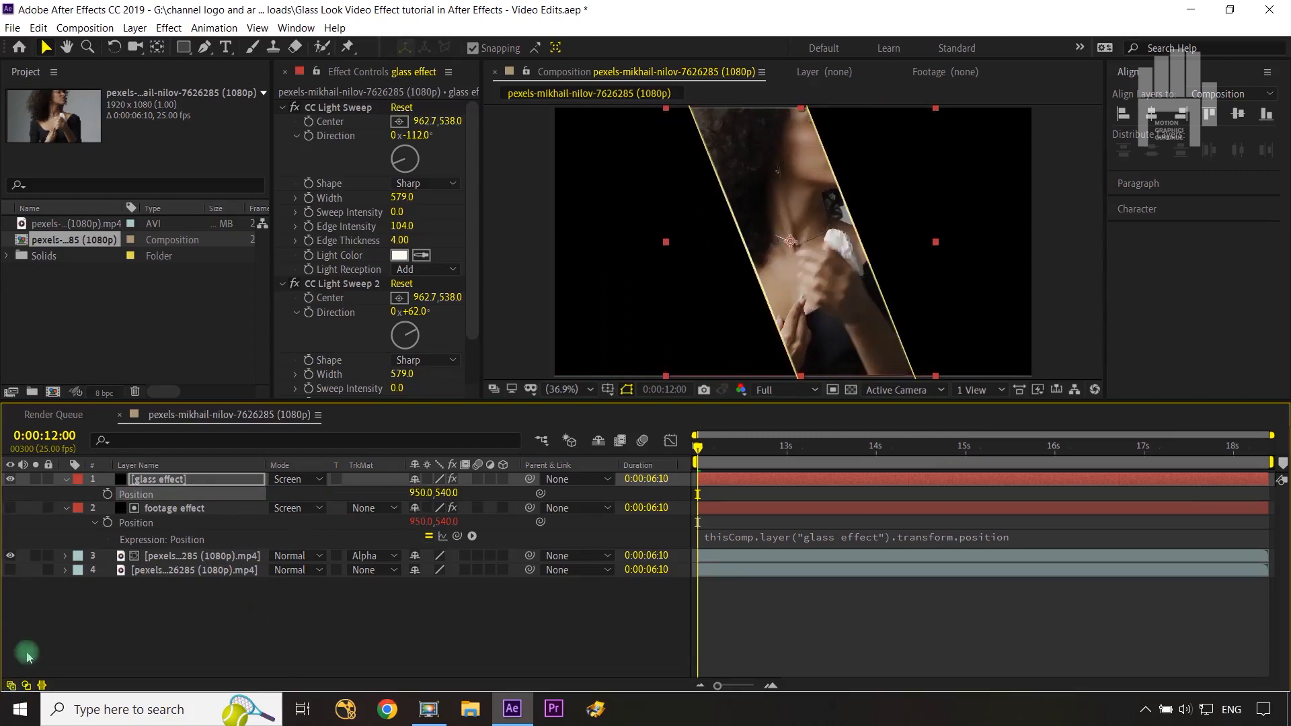
pyautogui.click(10, 570)
pyautogui.click(243, 644)
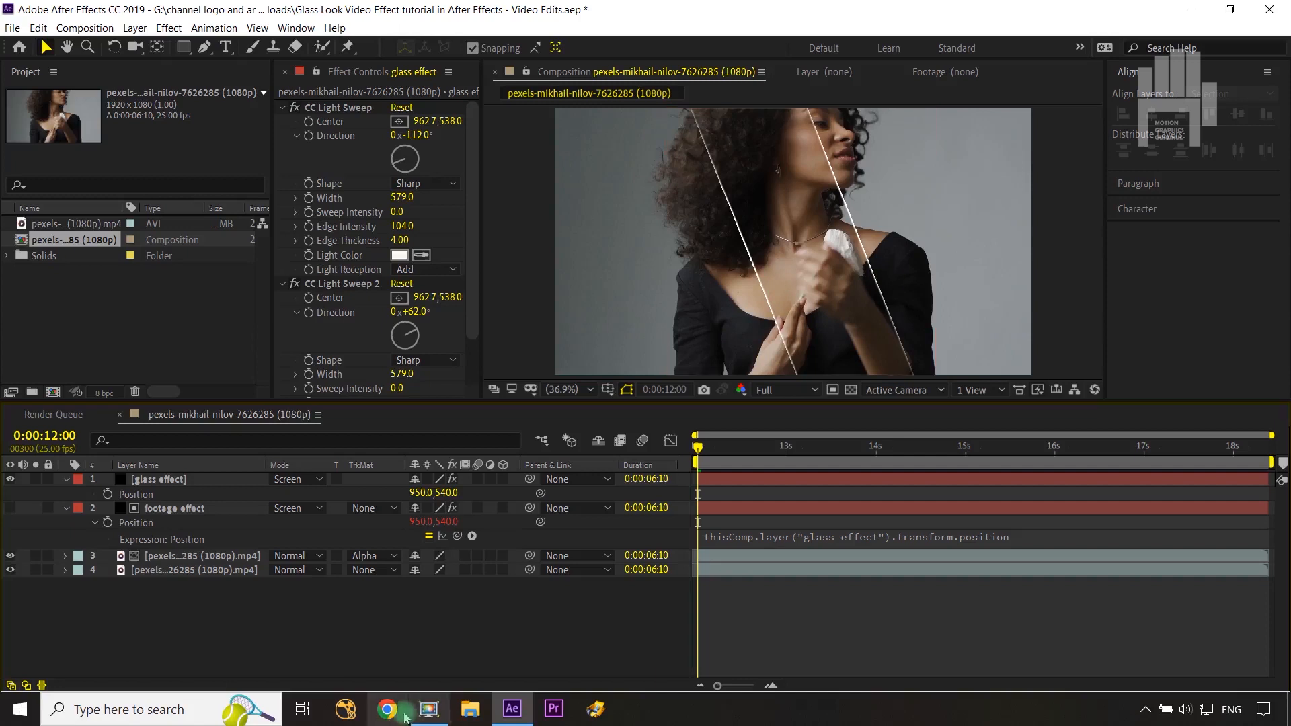
# Step: Add Position keyframes to the glass effect layer at 0:00:12:00, 0:00:15:09 and 0:00:18:09, and return to 0:00:12:00
pyautogui.click(201, 480)
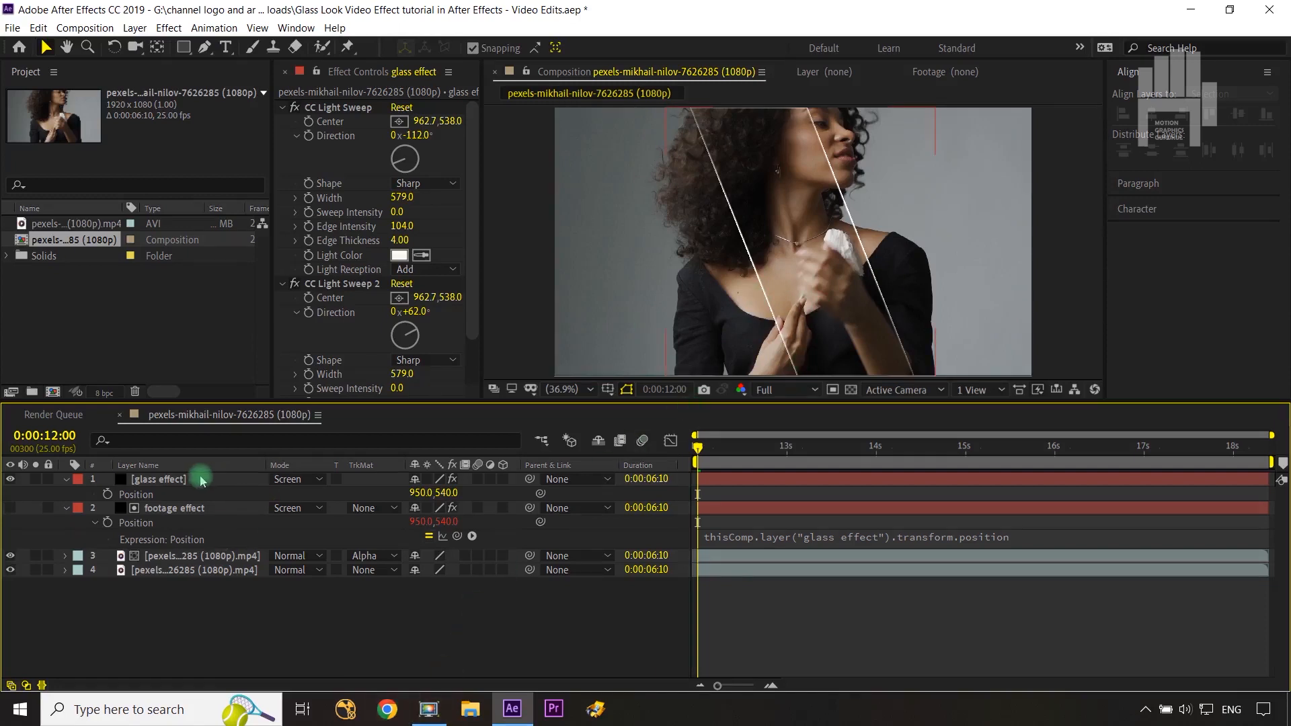
pyautogui.click(107, 494)
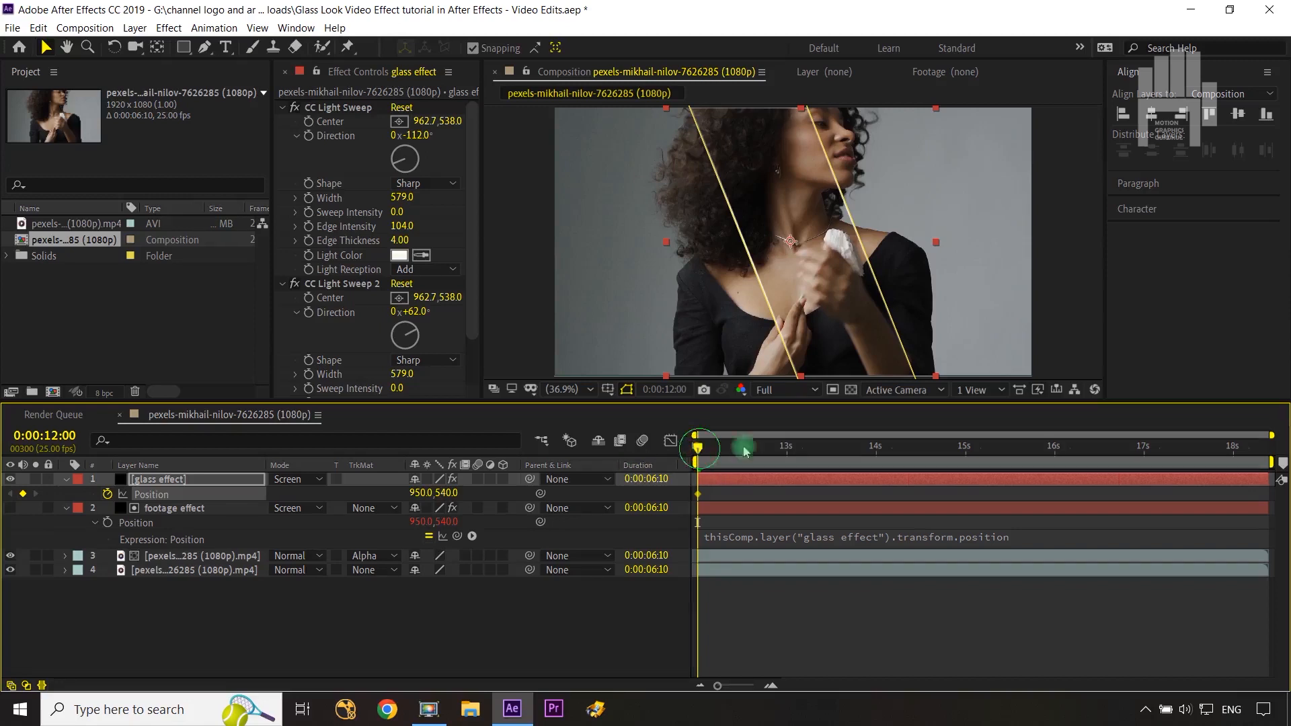
pyautogui.moveTo(743, 447); pyautogui.dragTo(1002, 460)
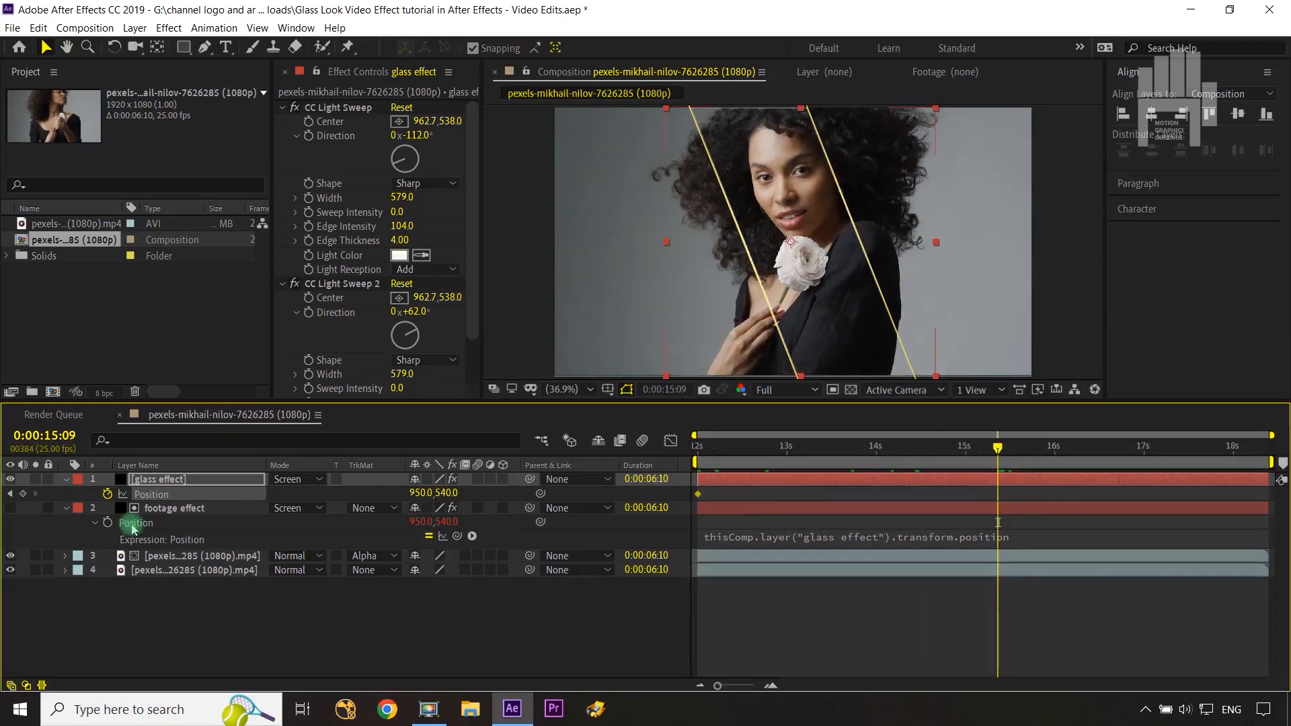
pyautogui.click(22, 493)
pyautogui.moveTo(999, 448); pyautogui.dragTo(1266, 448)
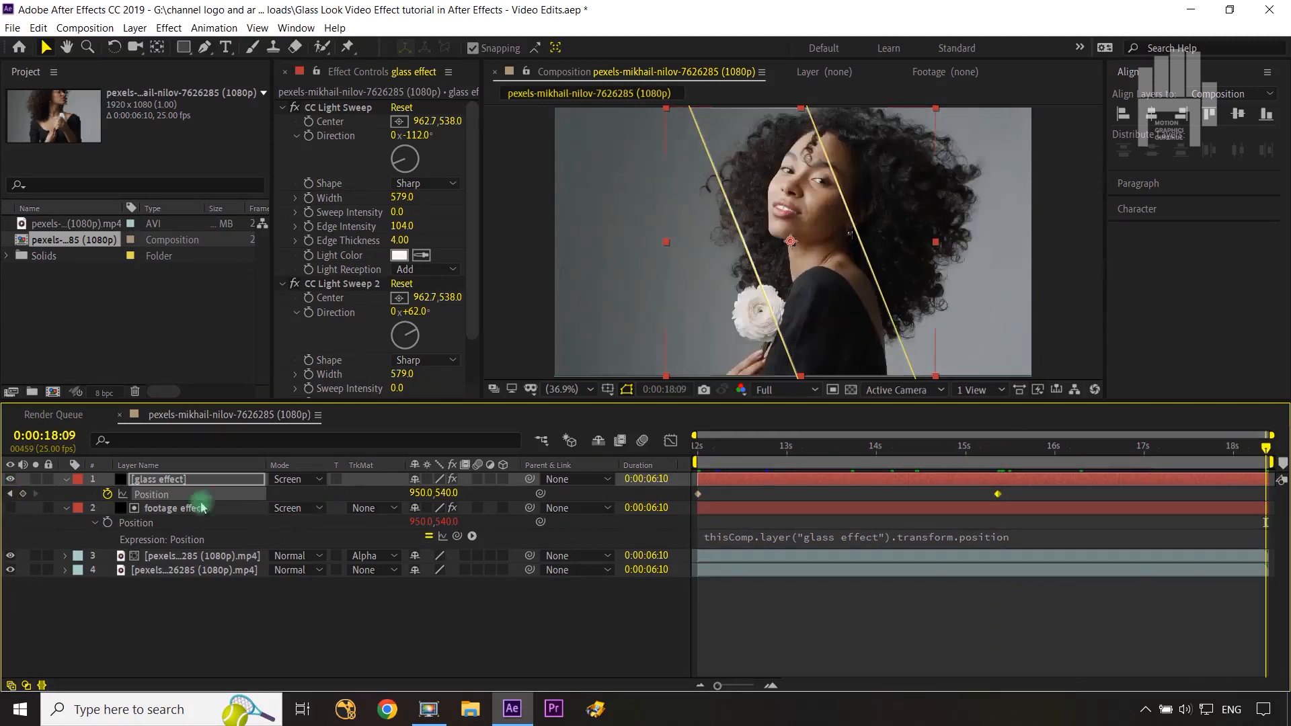
pyautogui.click(23, 493)
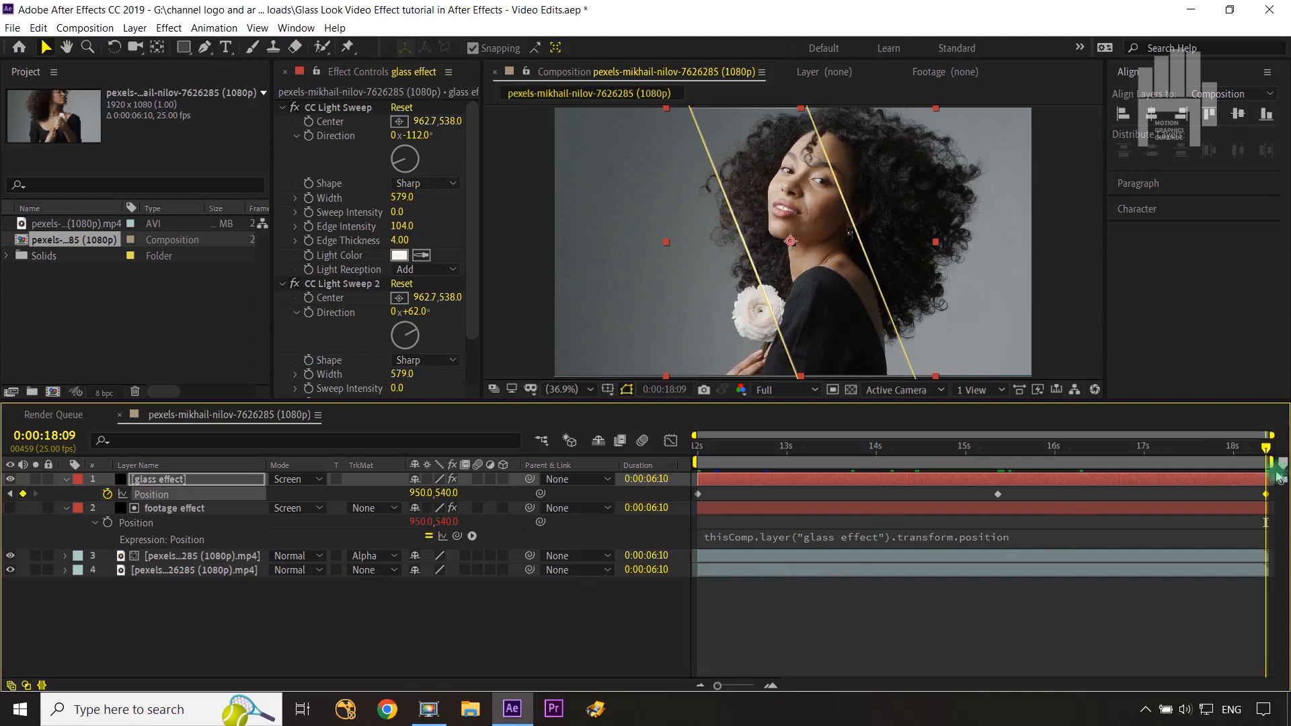
pyautogui.moveTo(1265, 449); pyautogui.dragTo(665, 444)
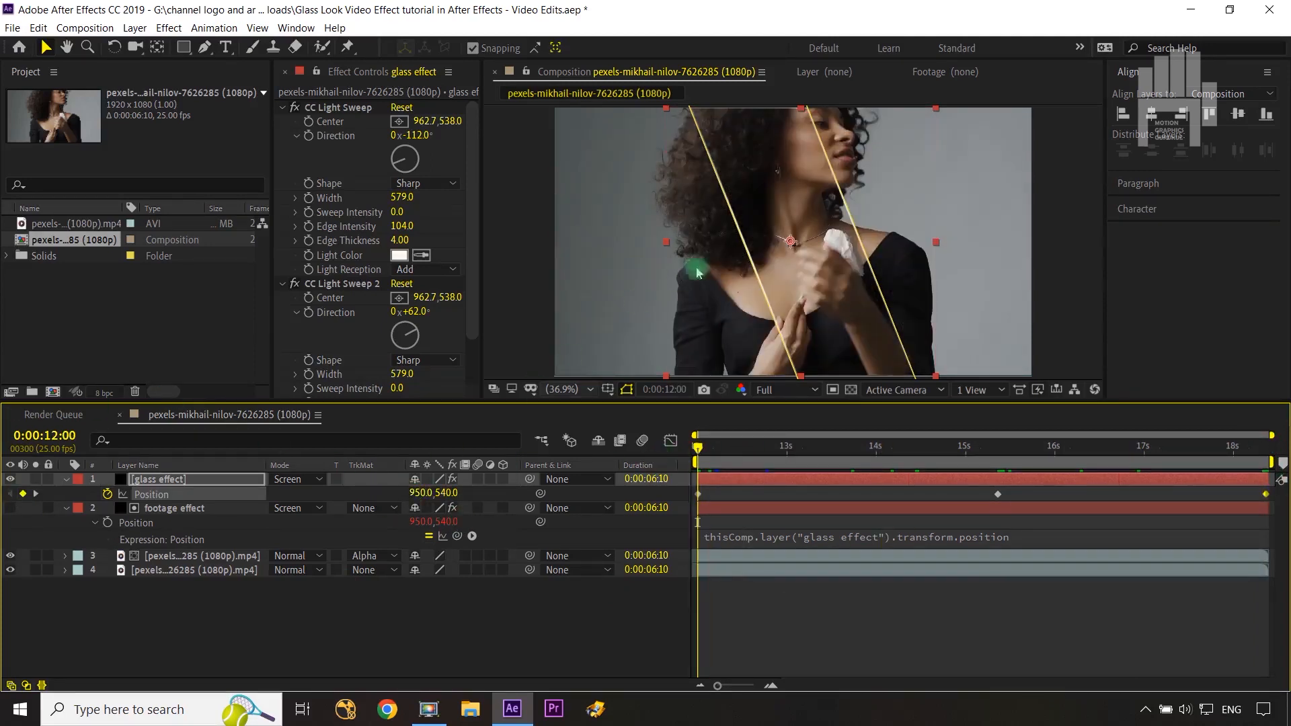
pyautogui.moveTo(792, 243); pyautogui.dragTo(597, 244)
pyautogui.hotkey('ctrl', 'z')
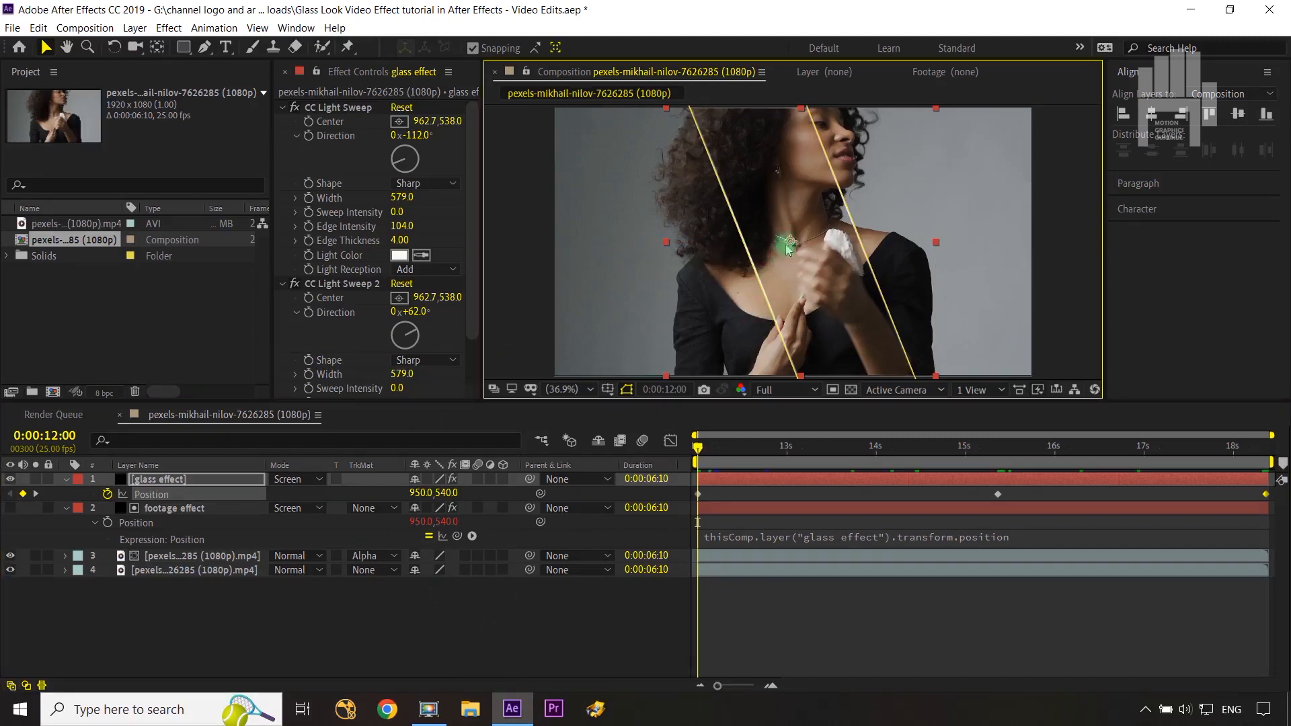
pyautogui.moveTo(781, 241); pyautogui.dragTo(693, 253)
pyautogui.hotkey('ctrl', 'z')
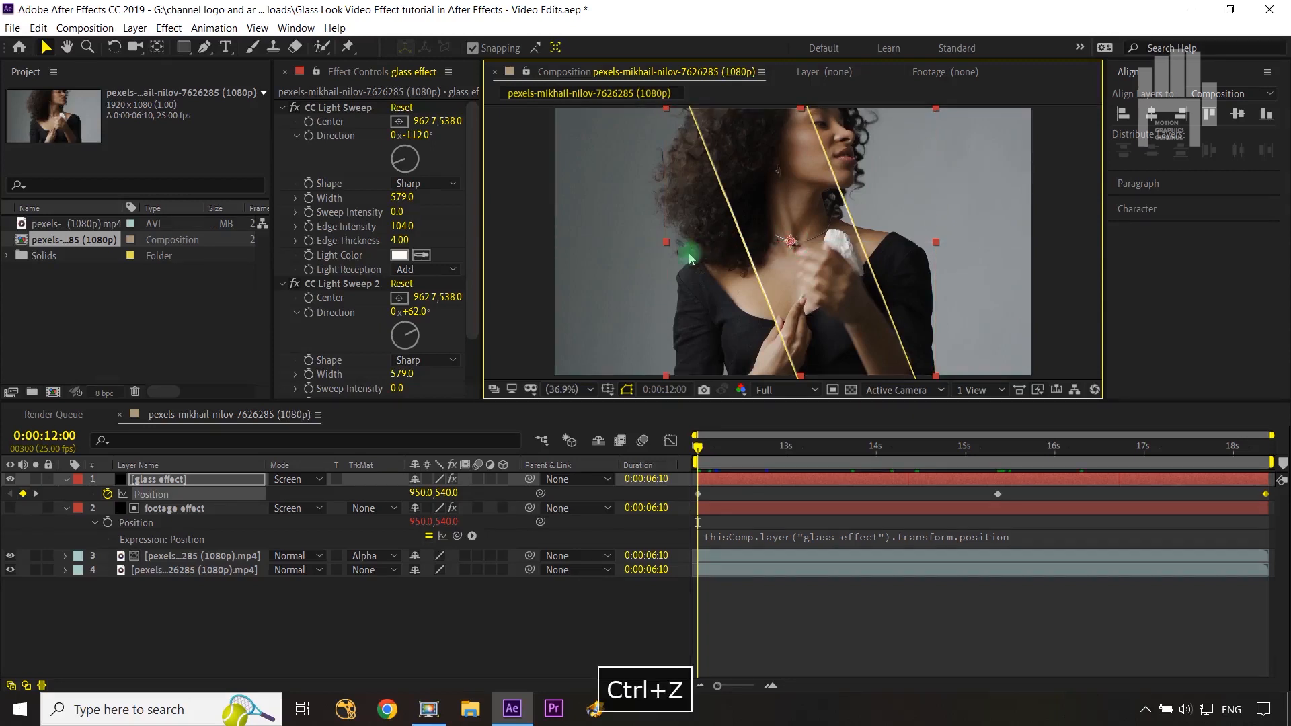
# Step: Set the glass effect's Position to -527.0, 540.0 at the first keyframe and 2358.0, 540.0 at the last keyframe, 0:00:18:09
pyautogui.moveTo(420, 494); pyautogui.dragTo(148, 511)
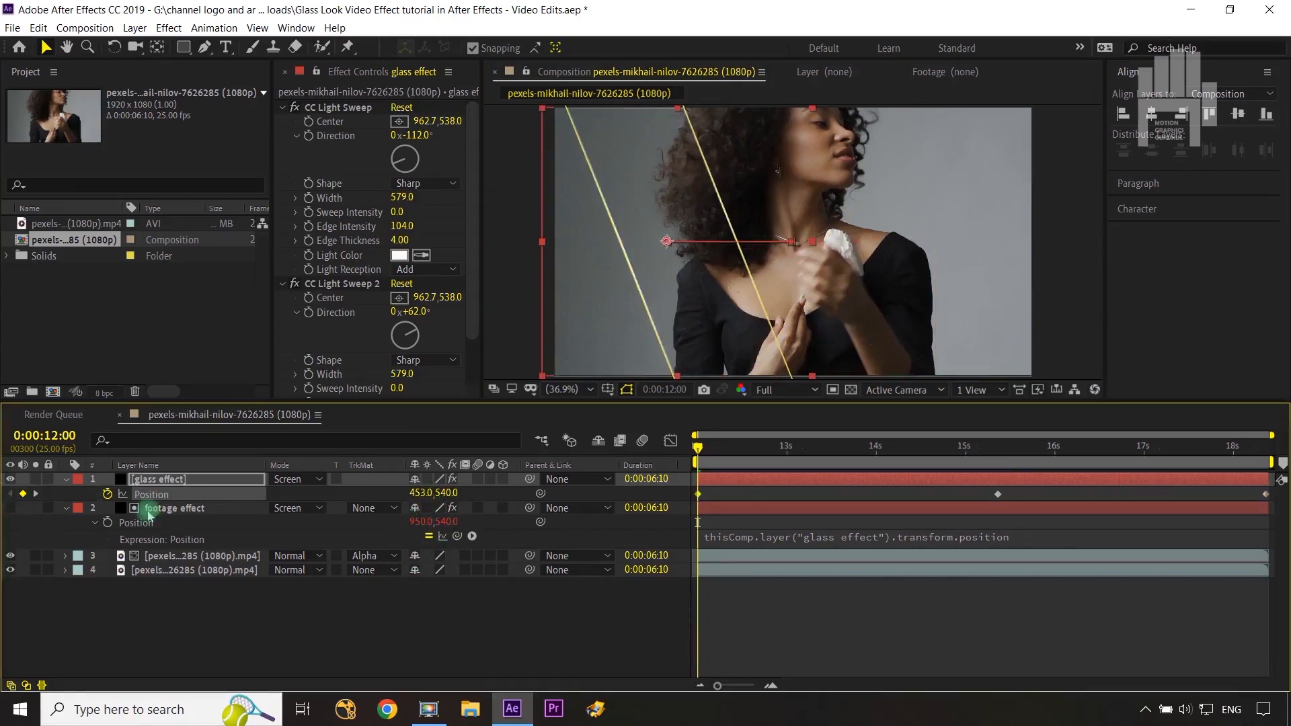
pyautogui.moveTo(415, 497); pyautogui.dragTo(253, 505)
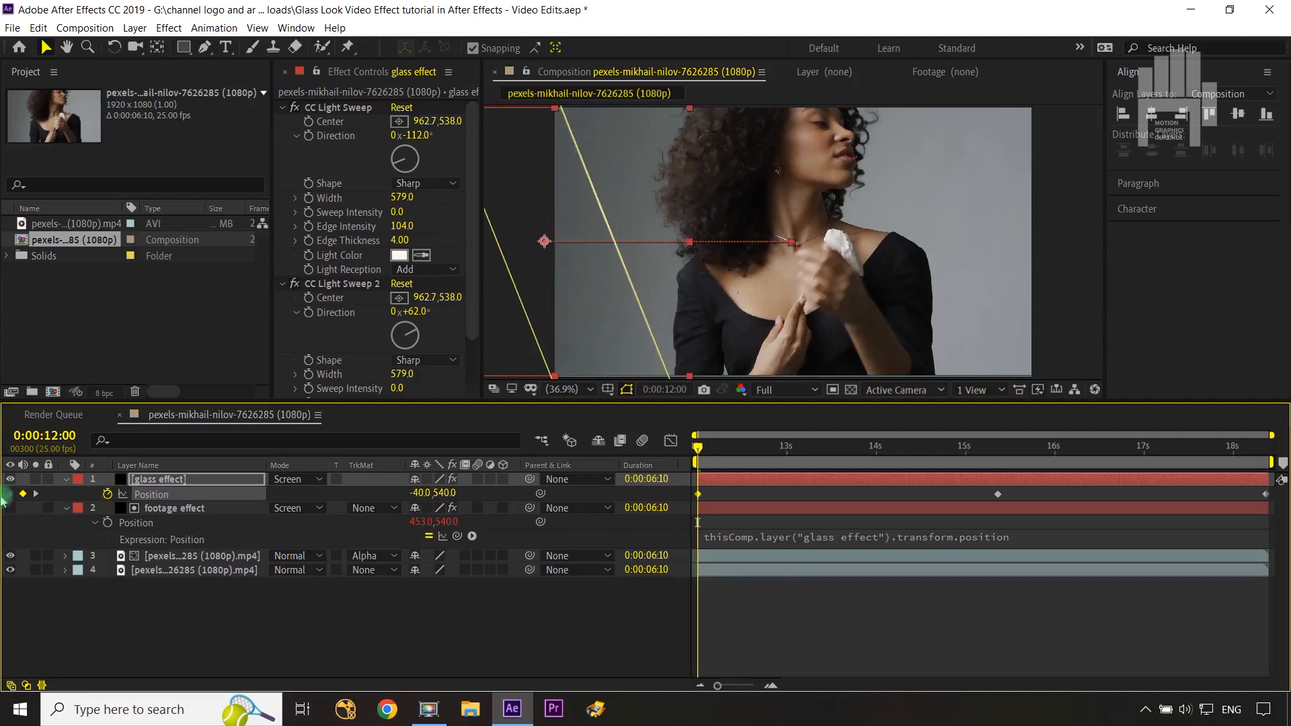
pyautogui.moveTo(422, 496); pyautogui.dragTo(27, 509)
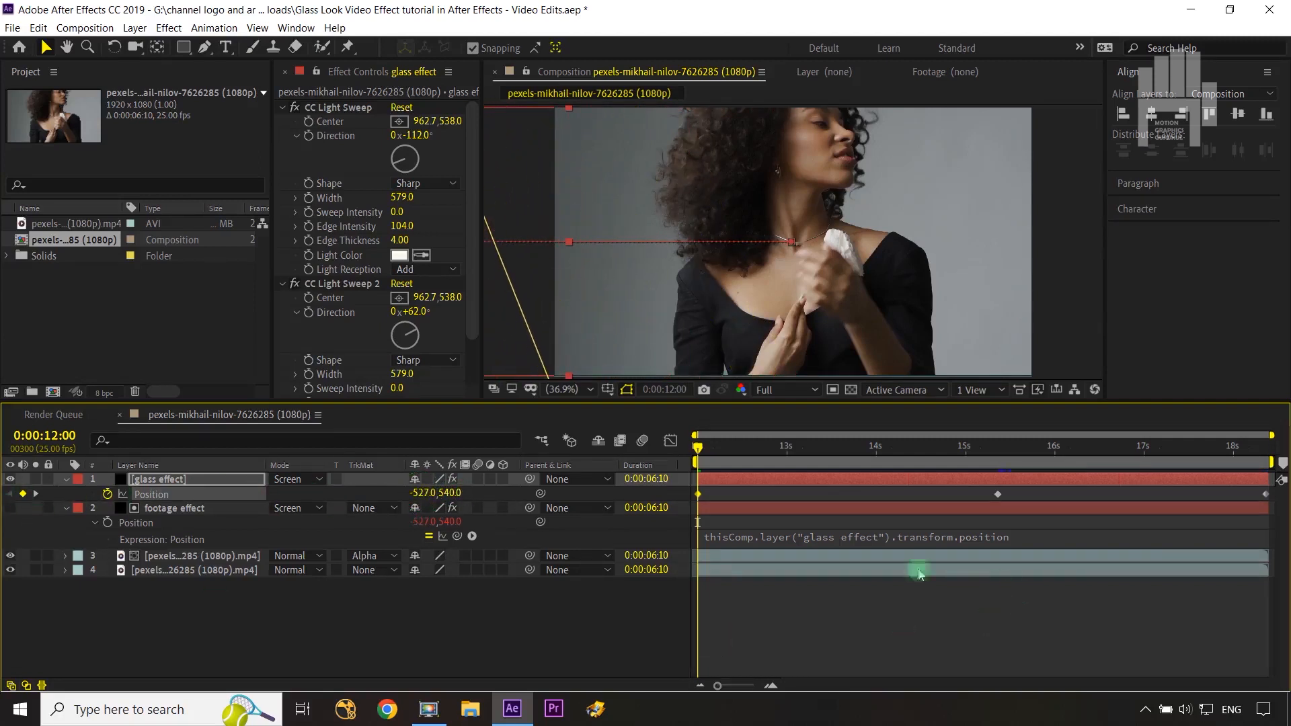
pyautogui.moveTo(703, 452); pyautogui.dragTo(1278, 479)
pyautogui.moveTo(419, 493); pyautogui.dragTo(1074, 496)
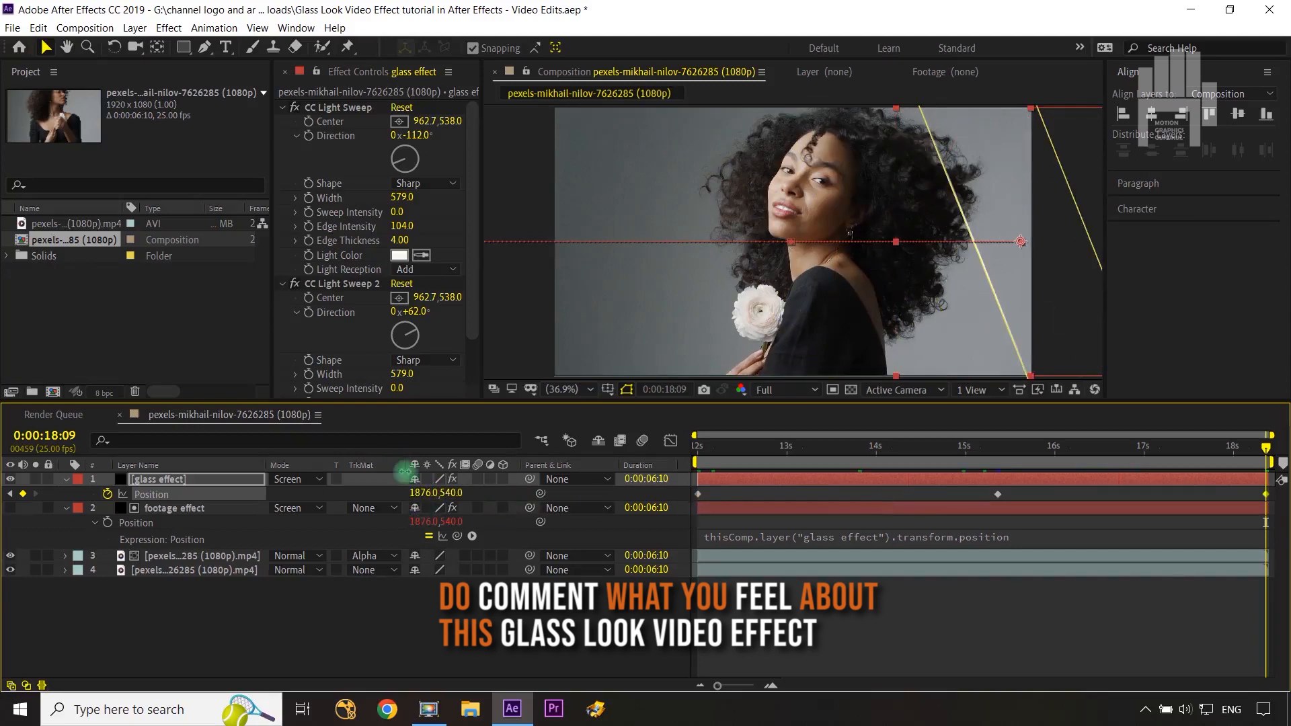
pyautogui.moveTo(415, 493); pyautogui.dragTo(803, 481)
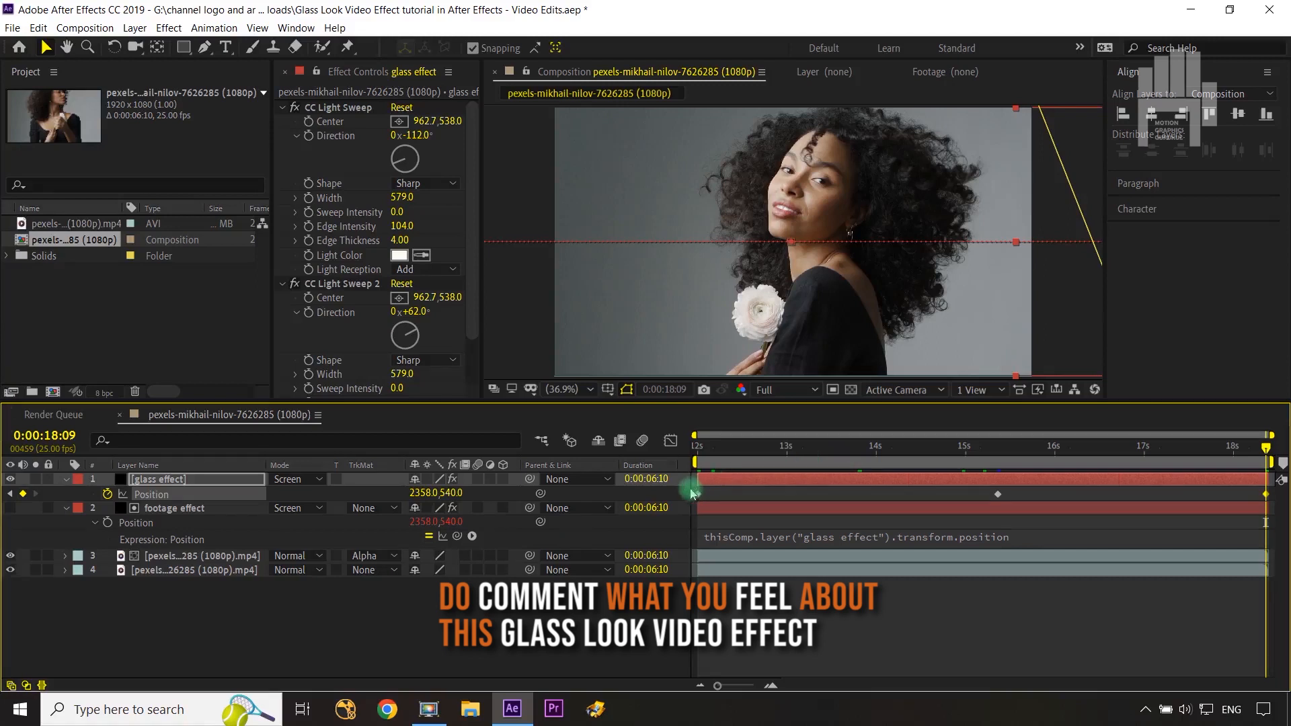
# Step: Apply Easy Ease to all three Position keyframes and extend the middle keyframe's influence in the speed graph for fast ends and a slow centre
pyautogui.moveTo(686, 496); pyautogui.dragTo(1282, 501)
pyautogui.press('F9')
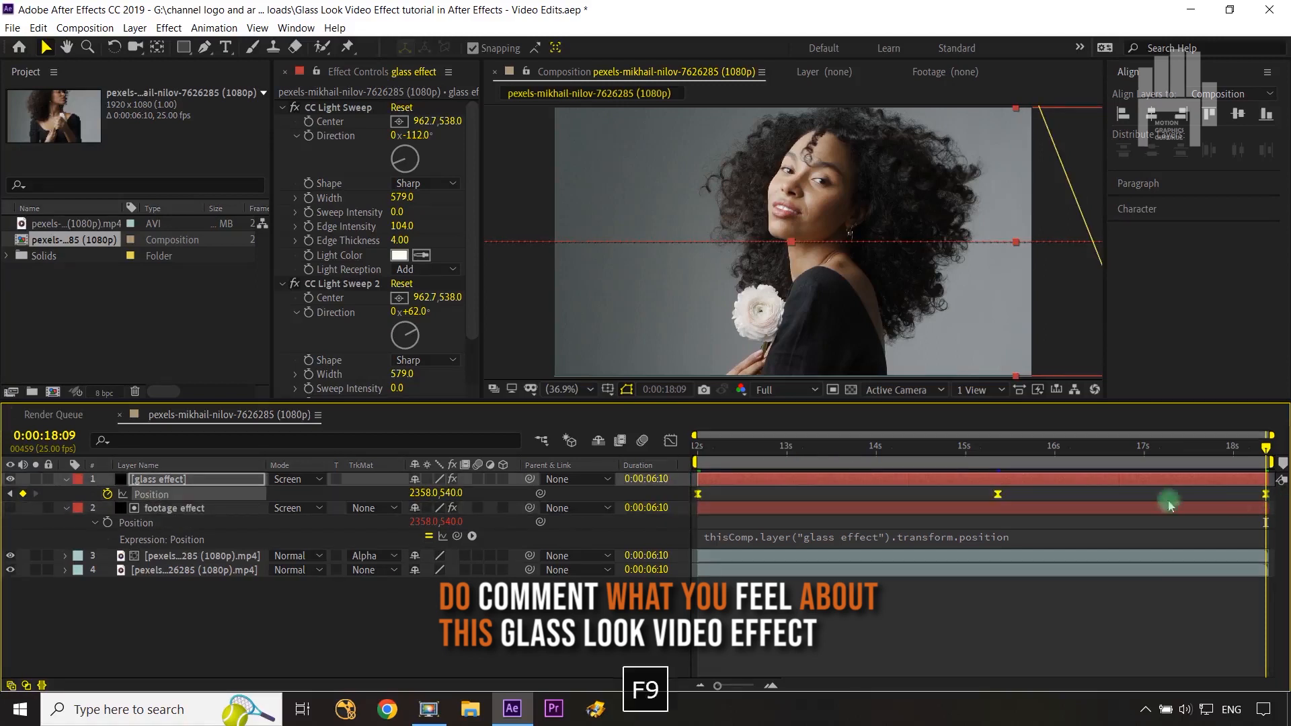
pyautogui.click(670, 440)
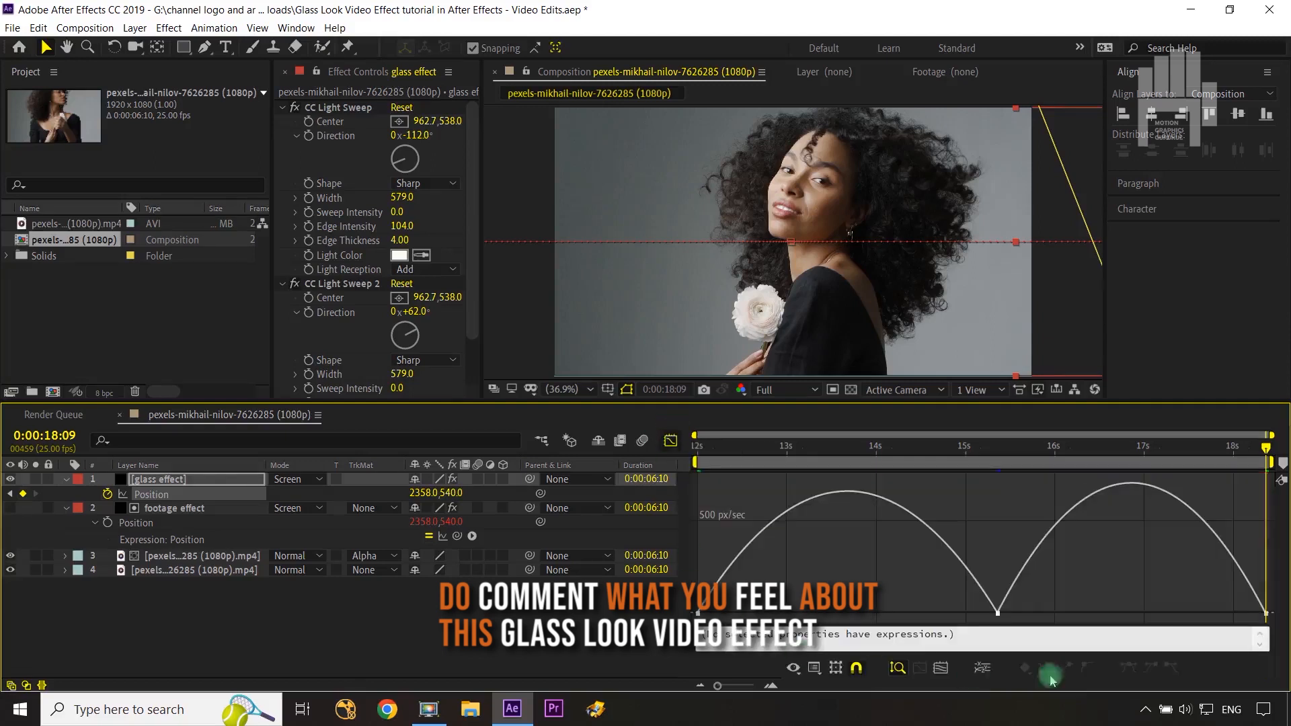
pyautogui.moveTo(1077, 534); pyautogui.dragTo(832, 624)
pyautogui.moveTo(1042, 613); pyautogui.dragTo(1131, 612)
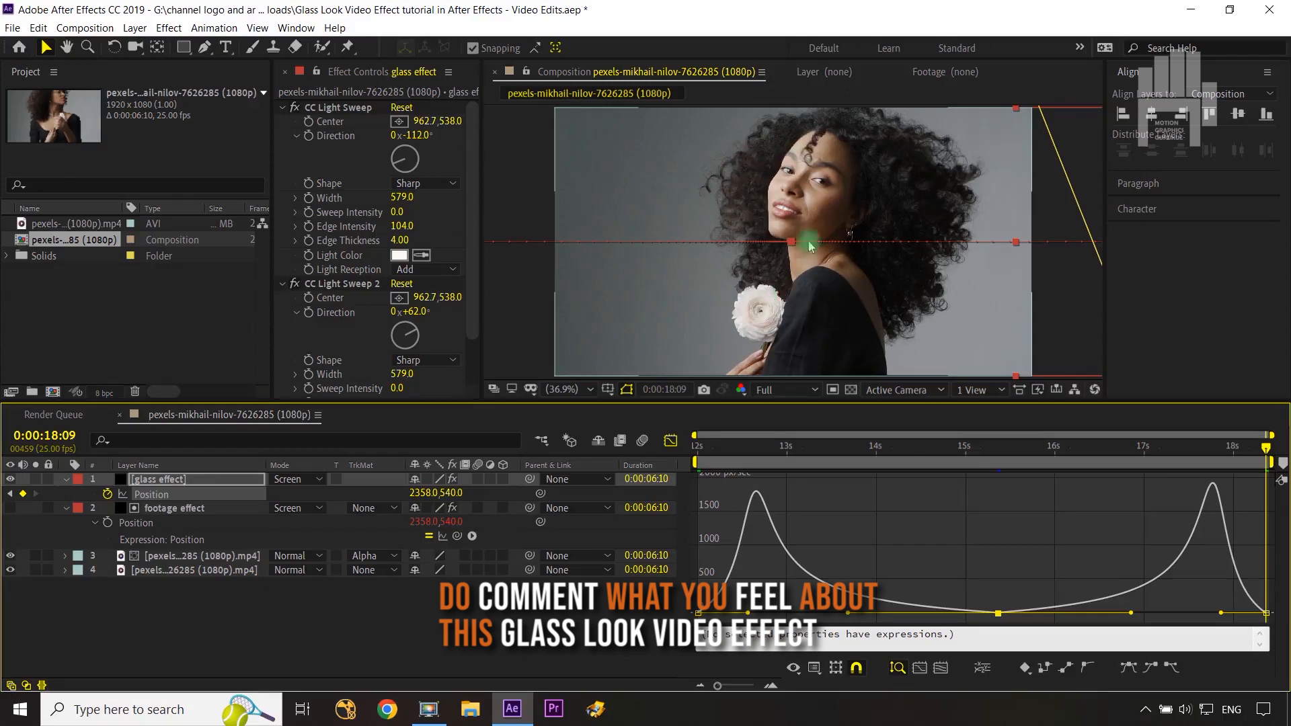
# Step: Scrub through the eased strip motion, collapse the glass effect and footage effect layers' properties, and close the Graph Editor
pyautogui.moveTo(1266, 449); pyautogui.dragTo(968, 545)
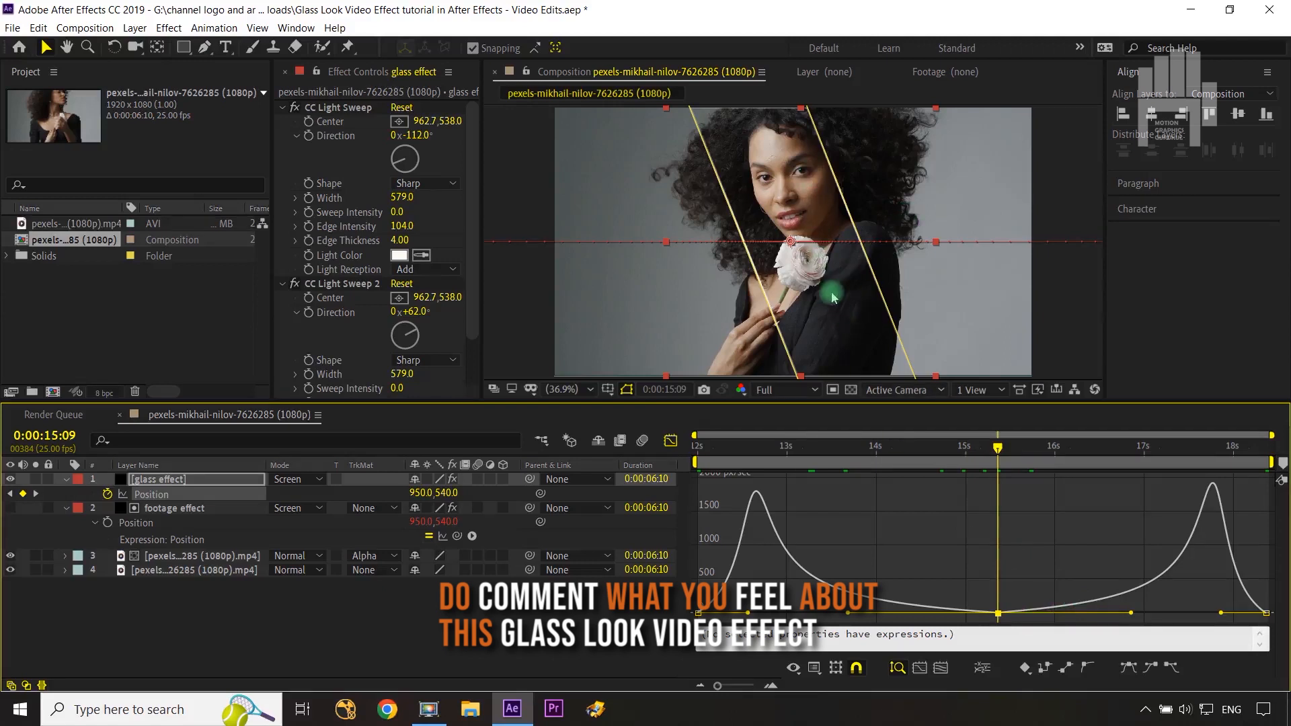
pyautogui.moveTo(998, 447); pyautogui.dragTo(1210, 446)
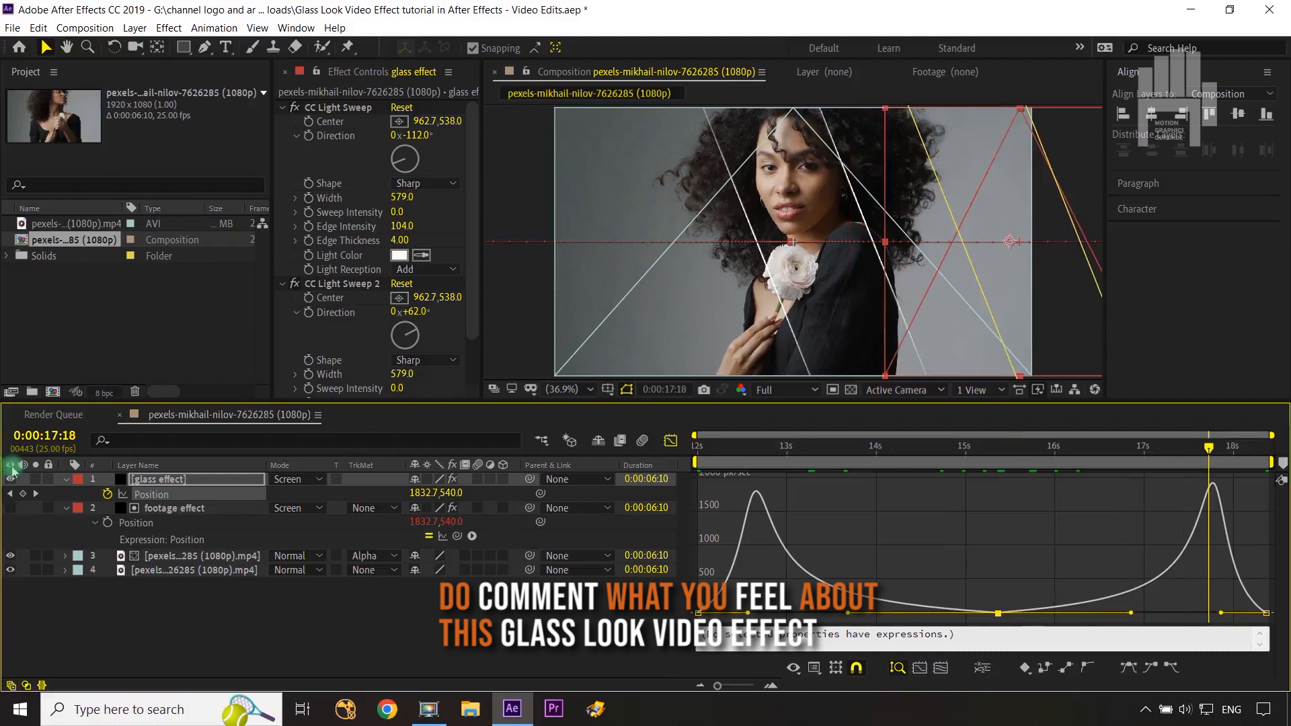
pyautogui.click(65, 480)
pyautogui.click(66, 494)
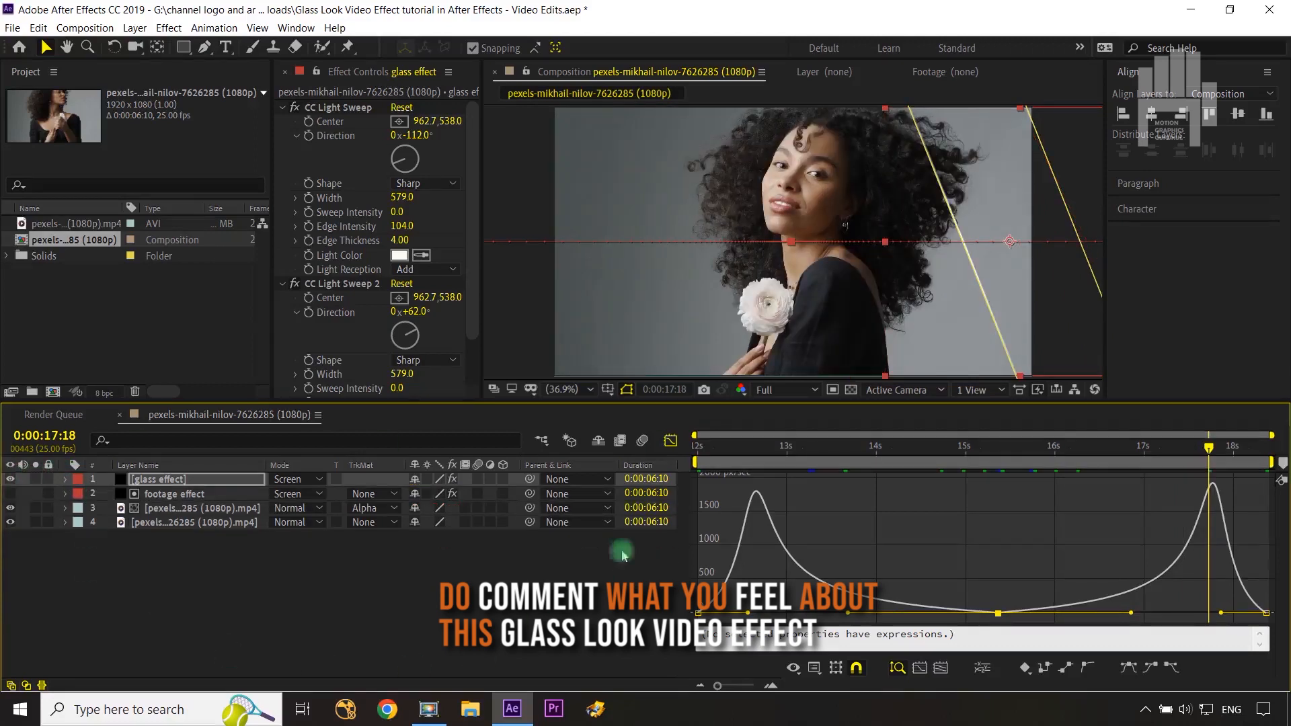
pyautogui.click(670, 441)
pyautogui.click(531, 654)
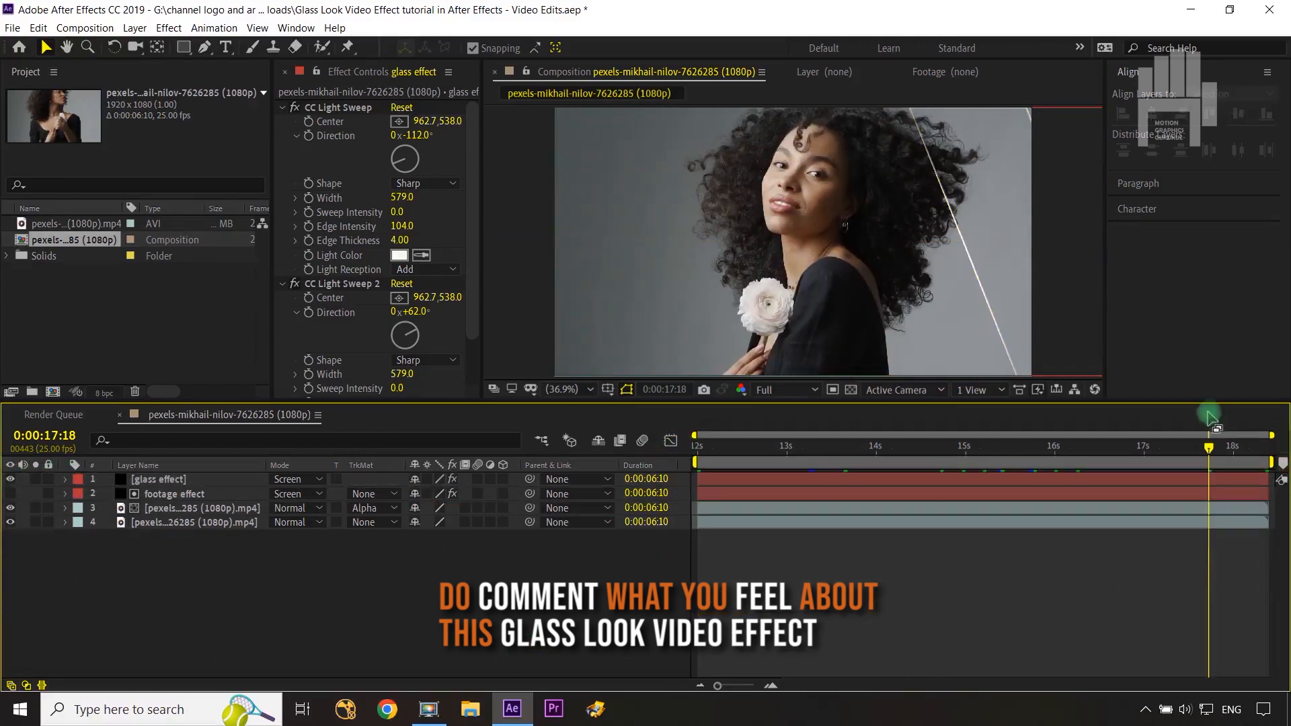
# Step: At 0:00:15:02, set the Scale of the matted upper video copy to 120.0%
pyautogui.moveTo(1209, 446); pyautogui.dragTo(973, 447)
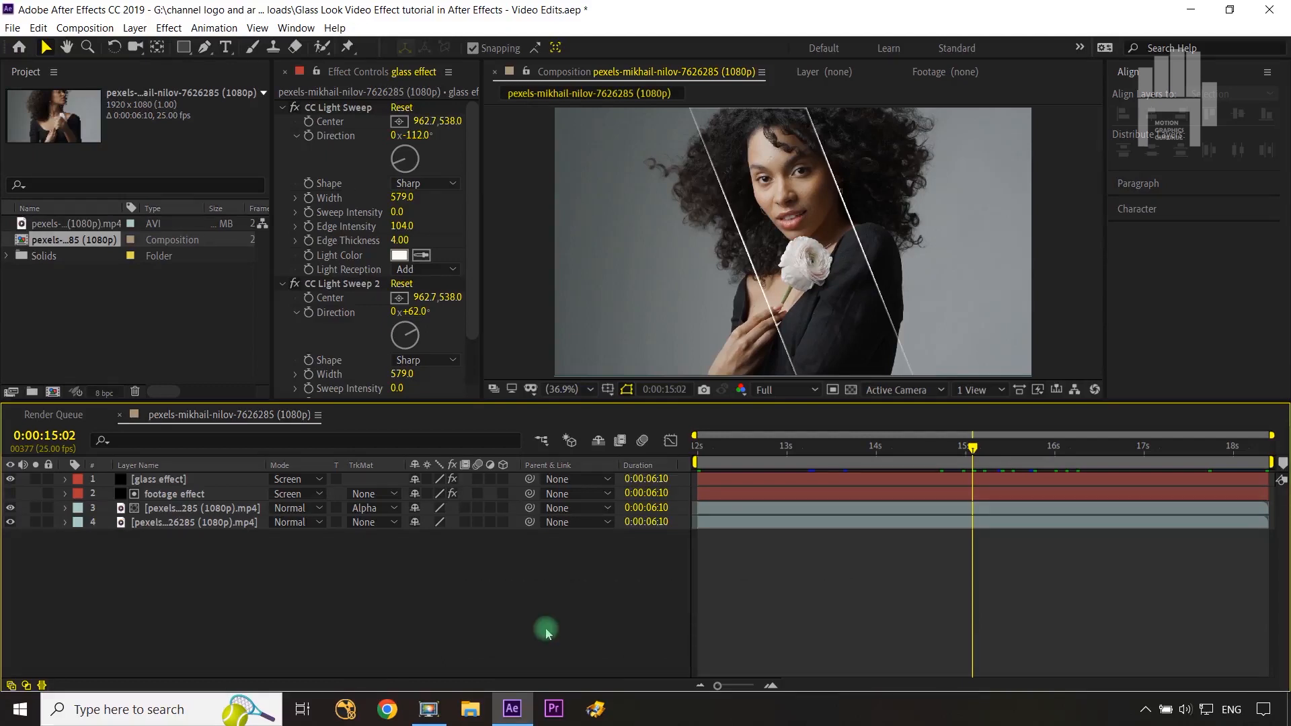
pyautogui.click(191, 509)
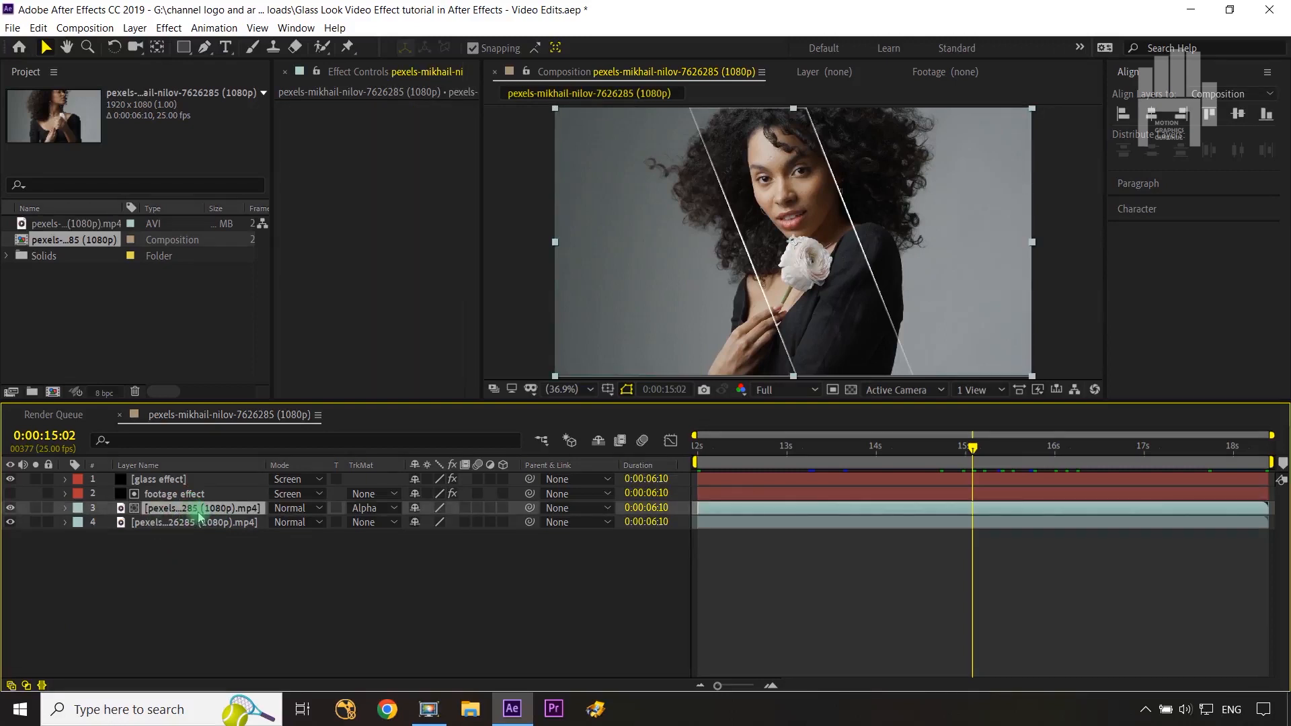
pyautogui.press('s')
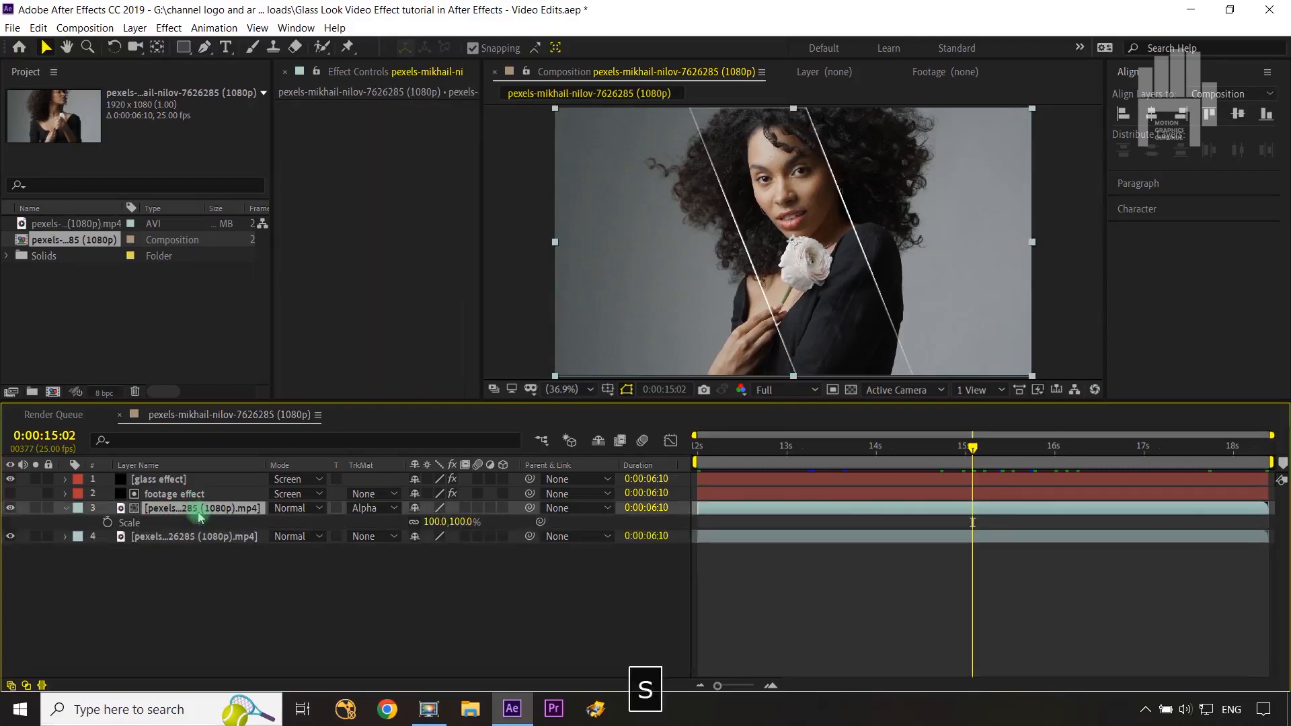
pyautogui.moveTo(461, 522); pyautogui.dragTo(471, 527)
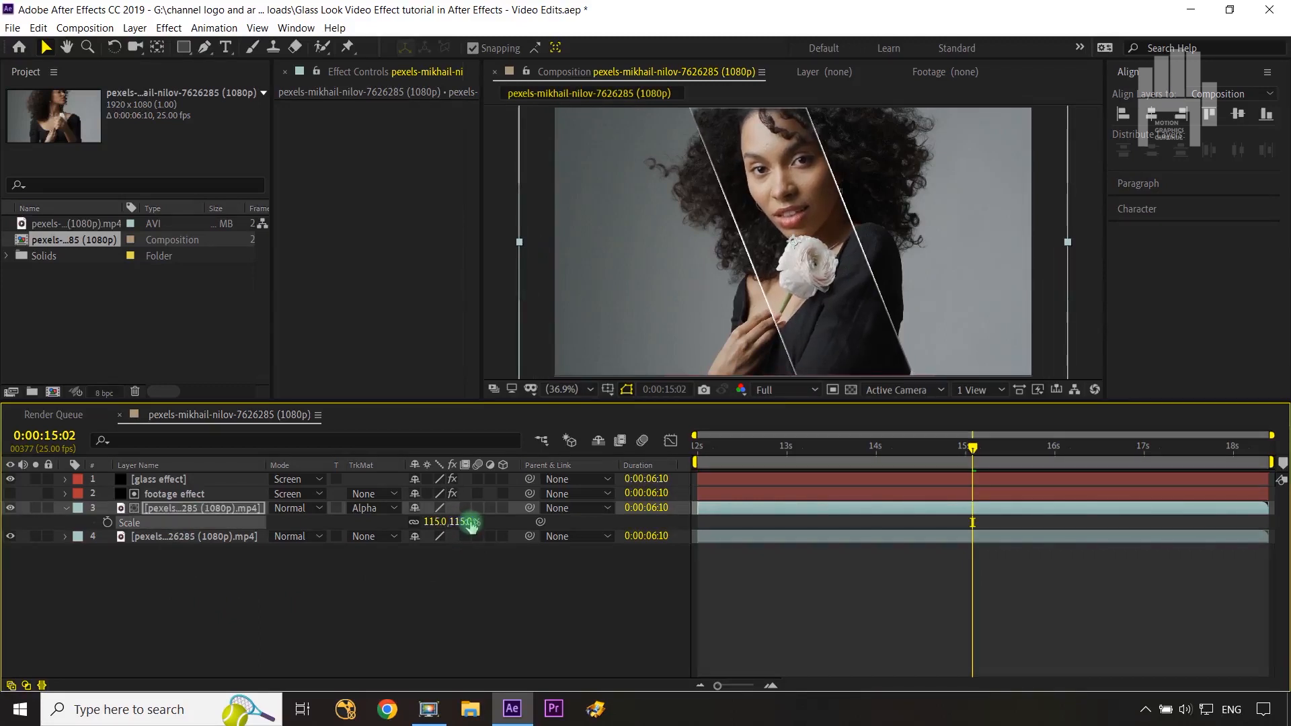
pyautogui.click(469, 523)
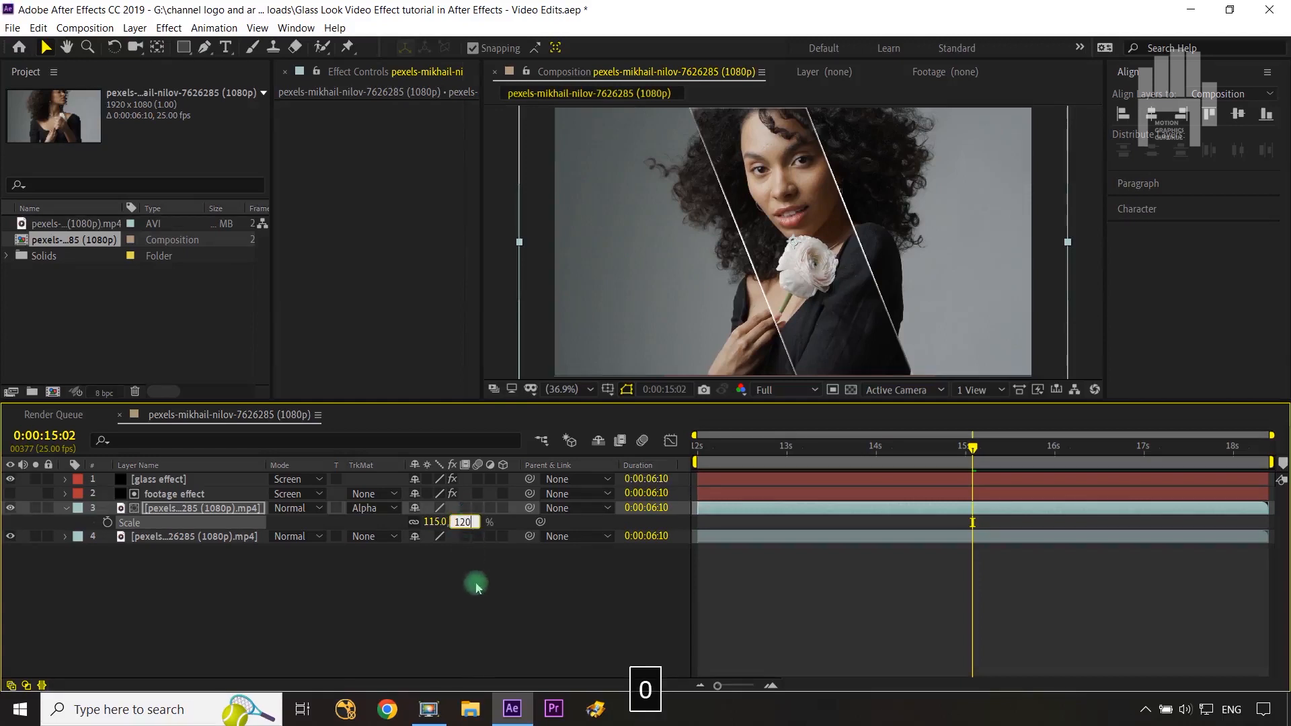
pyautogui.press('Return')
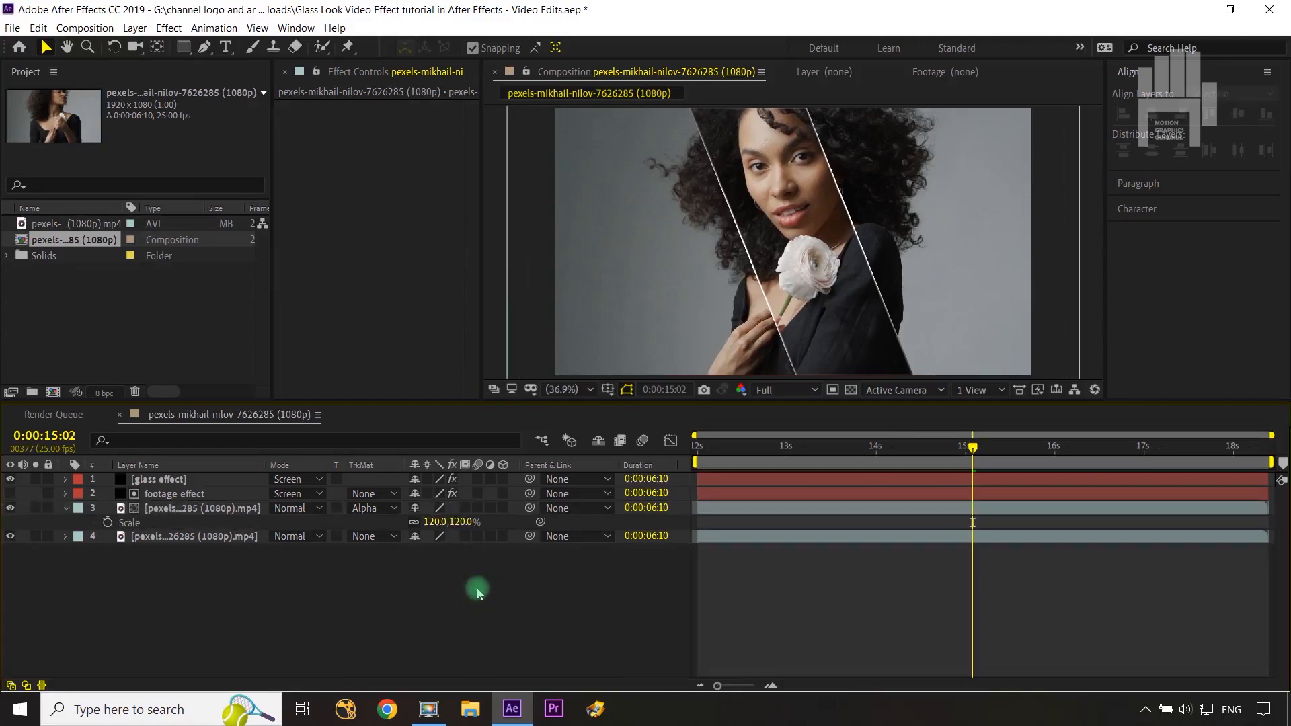
# Step: Apply the Curves effect to the matted upper video copy and make room to show its whole curve graph
pyautogui.click(215, 508)
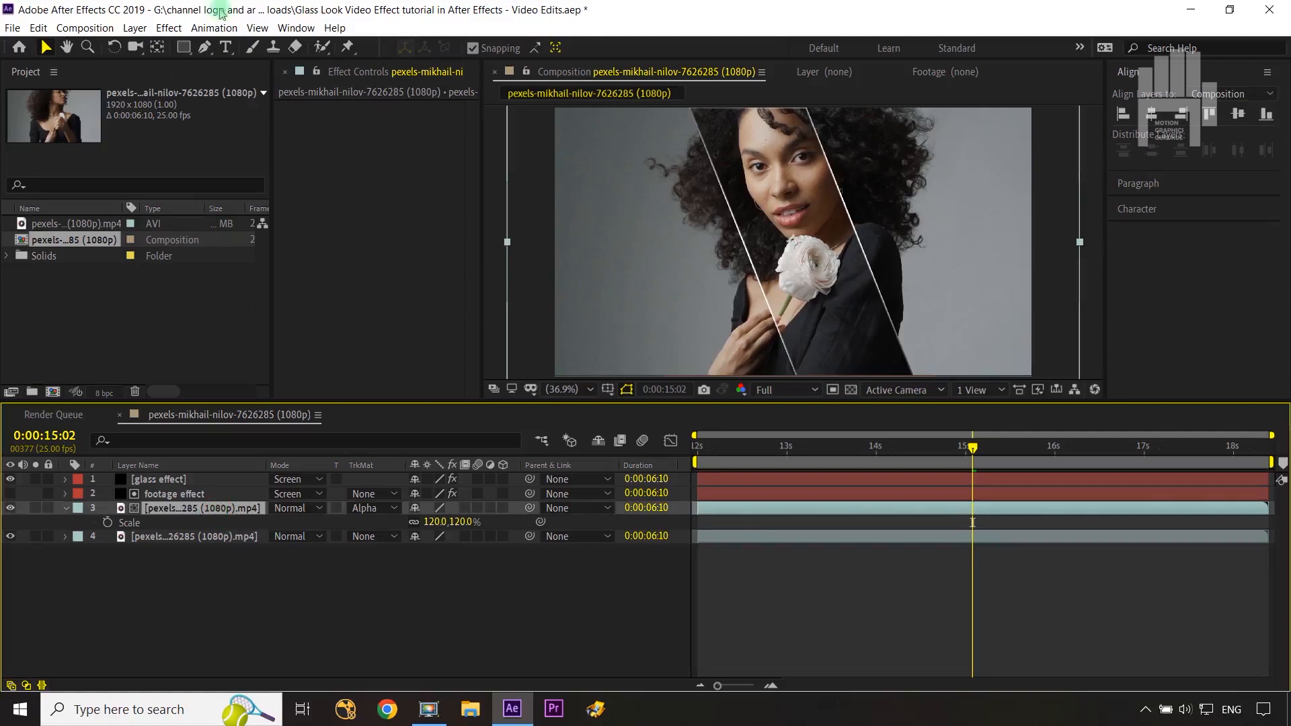
pyautogui.click(170, 28)
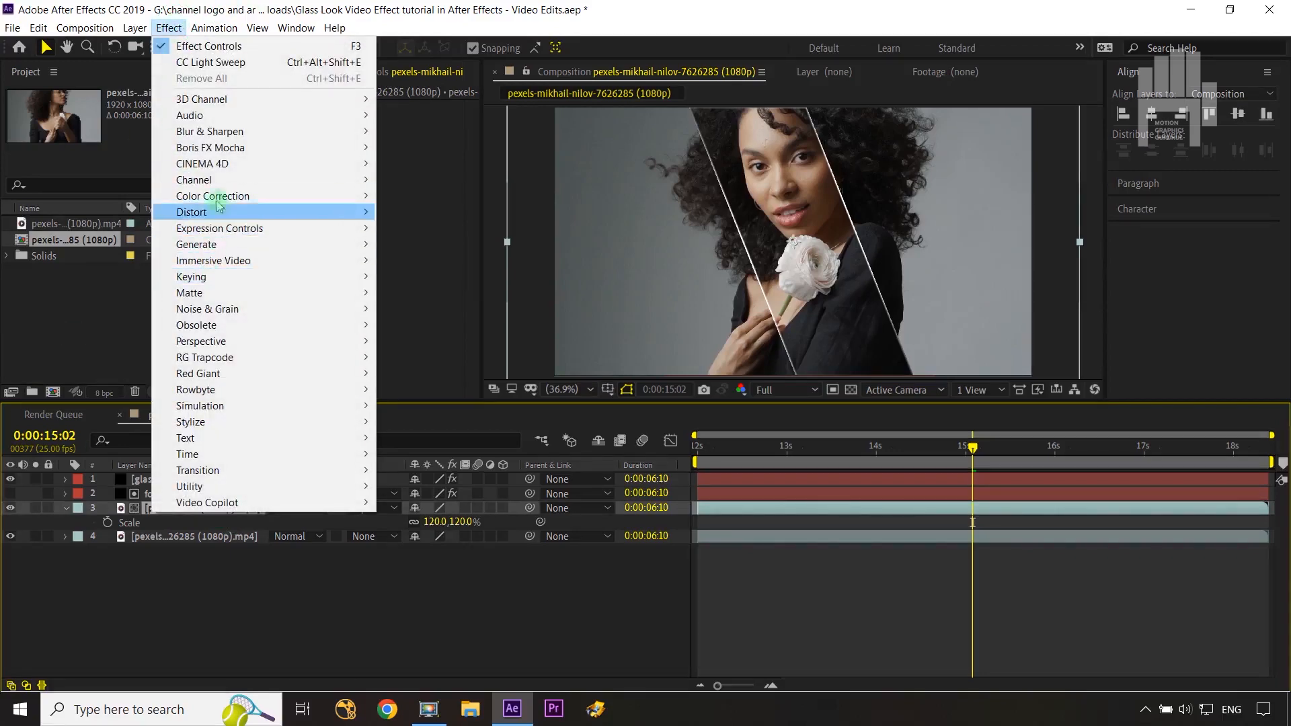
pyautogui.moveTo(219, 197)
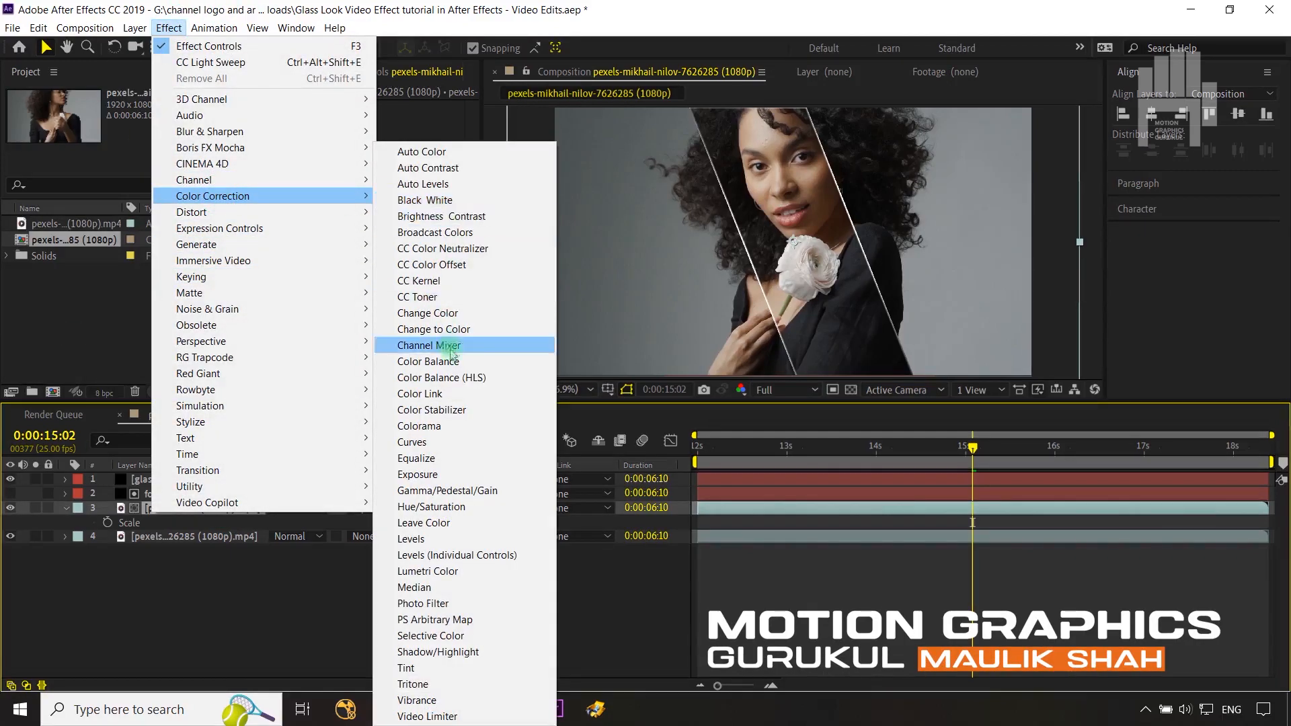
pyautogui.click(457, 443)
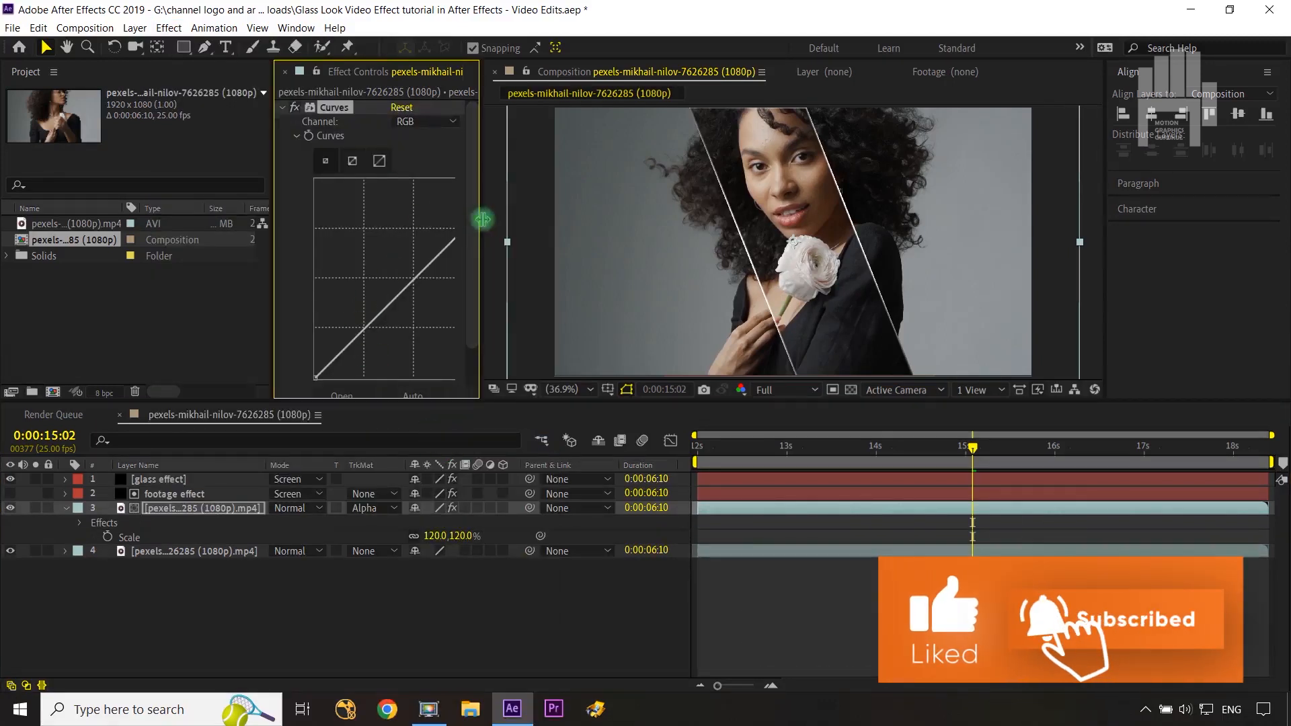
pyautogui.moveTo(484, 222); pyautogui.dragTo(559, 211)
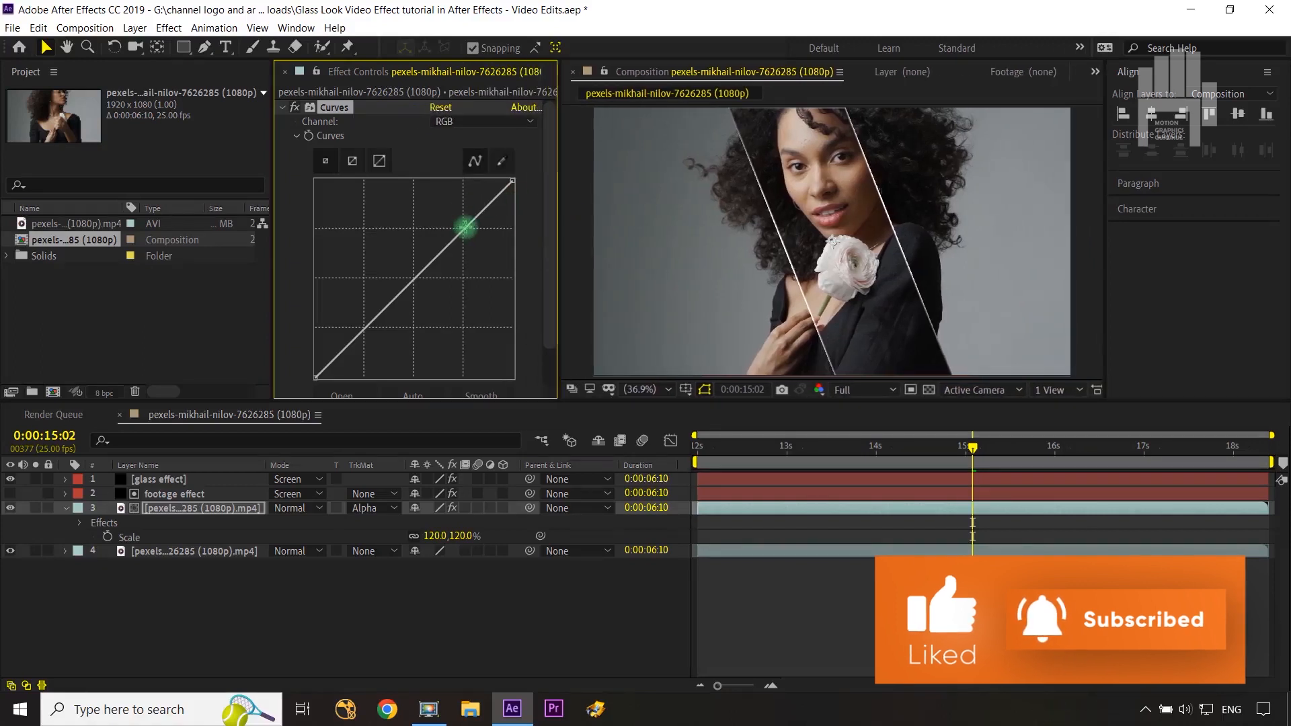
# Step: Brighten the matted upper video copy by lifting its RGB curve mainly in the highlights, compare with Curves off, and collapse the effect
pyautogui.moveTo(462, 230); pyautogui.dragTo(452, 216)
pyautogui.moveTo(380, 325); pyautogui.dragTo(376, 316)
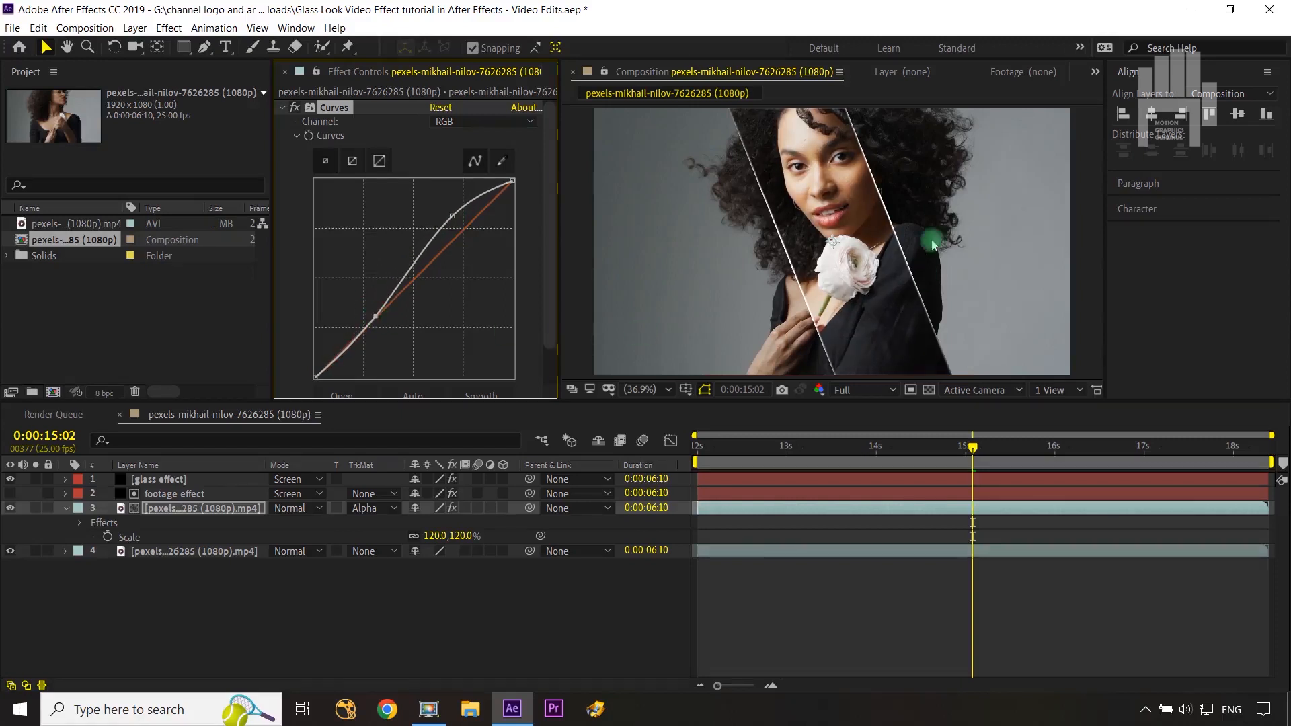
pyautogui.click(294, 107)
pyautogui.click(294, 107)
pyautogui.click(501, 160)
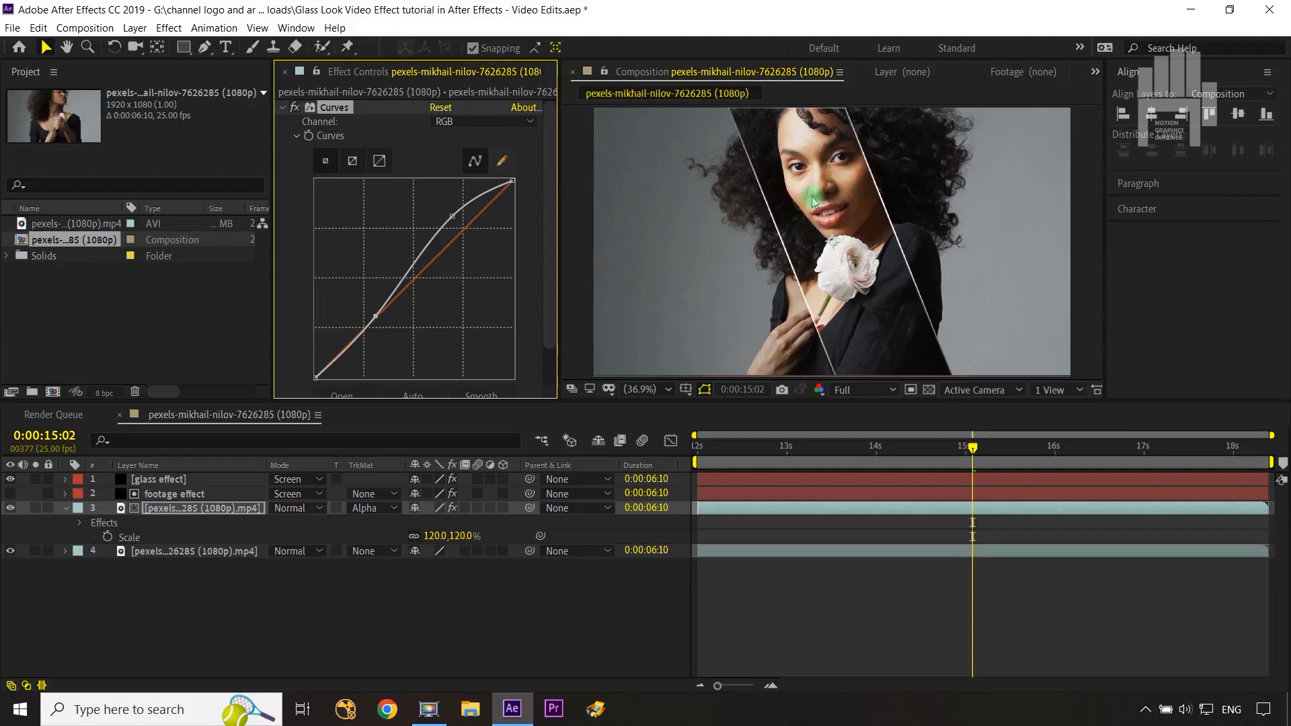
pyautogui.click(556, 659)
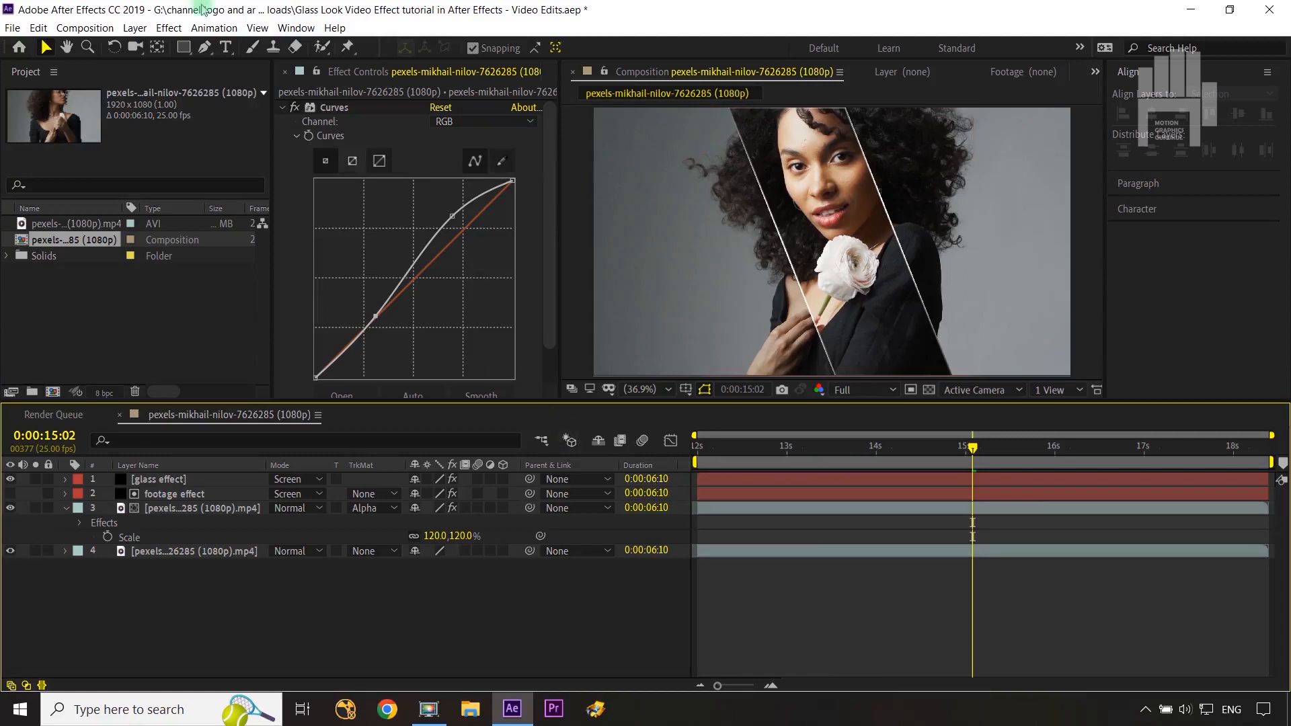
pyautogui.click(283, 109)
# Step: Apply Fast Box Blur with a Blur Radius of 4.0 to the matted upper video copy and compare it with the effect switched off
pyautogui.click(195, 509)
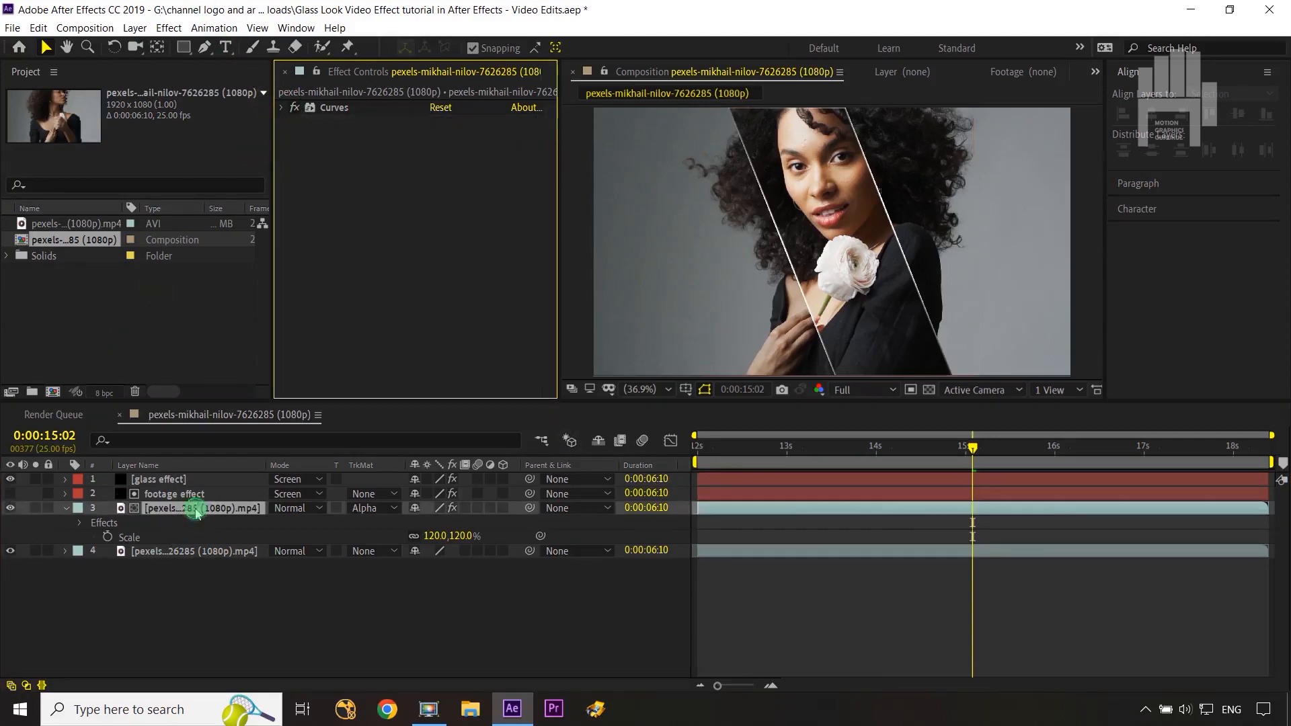
pyautogui.click(169, 27)
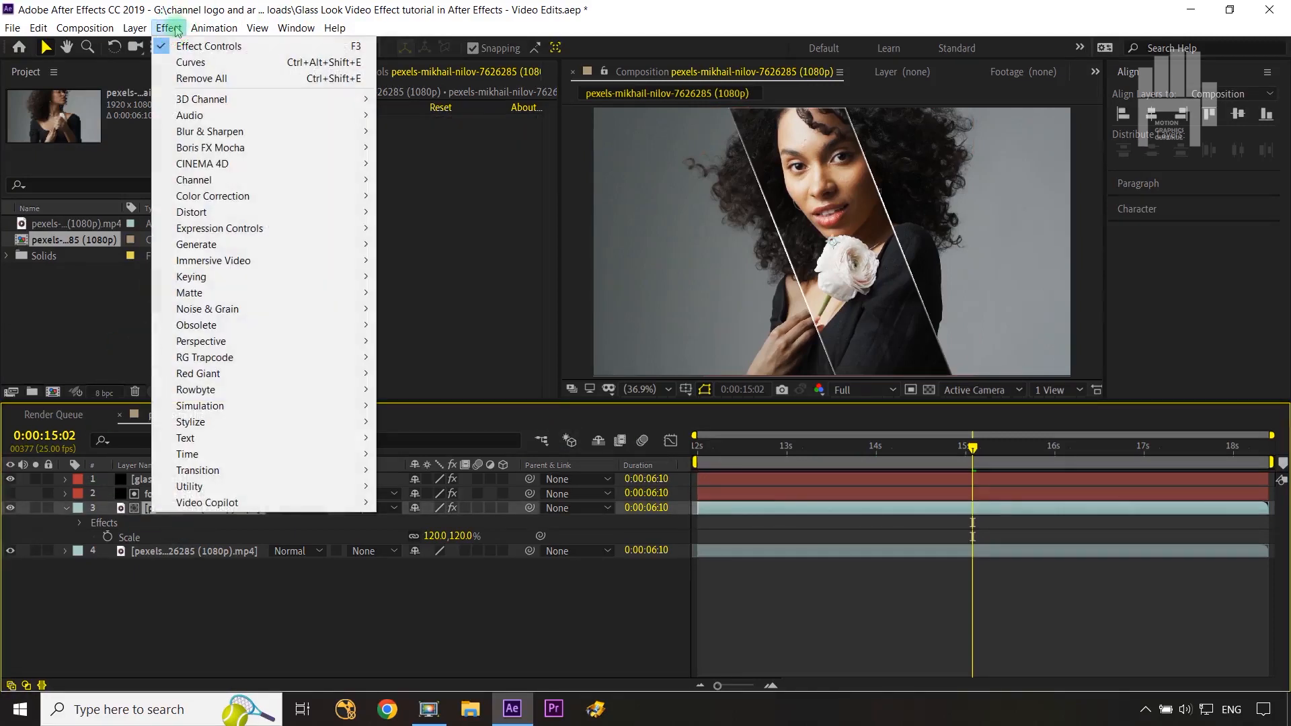
pyautogui.moveTo(256, 132)
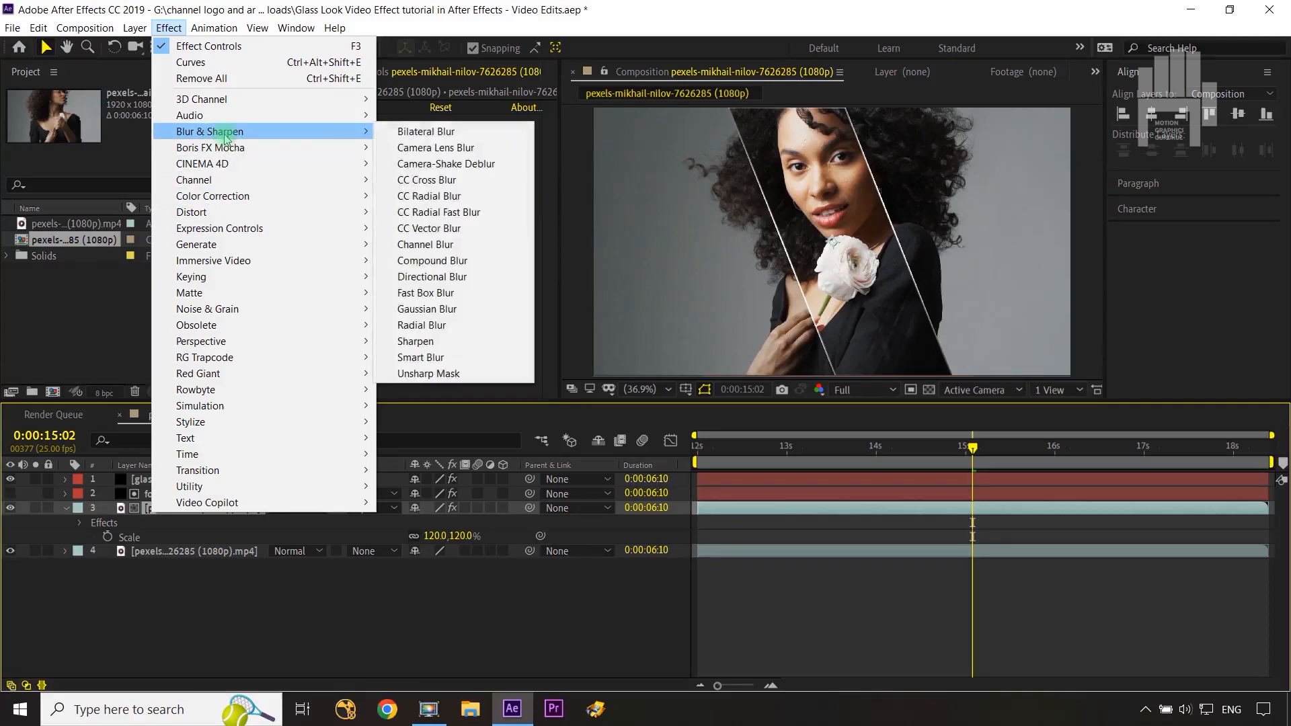
pyautogui.click(441, 294)
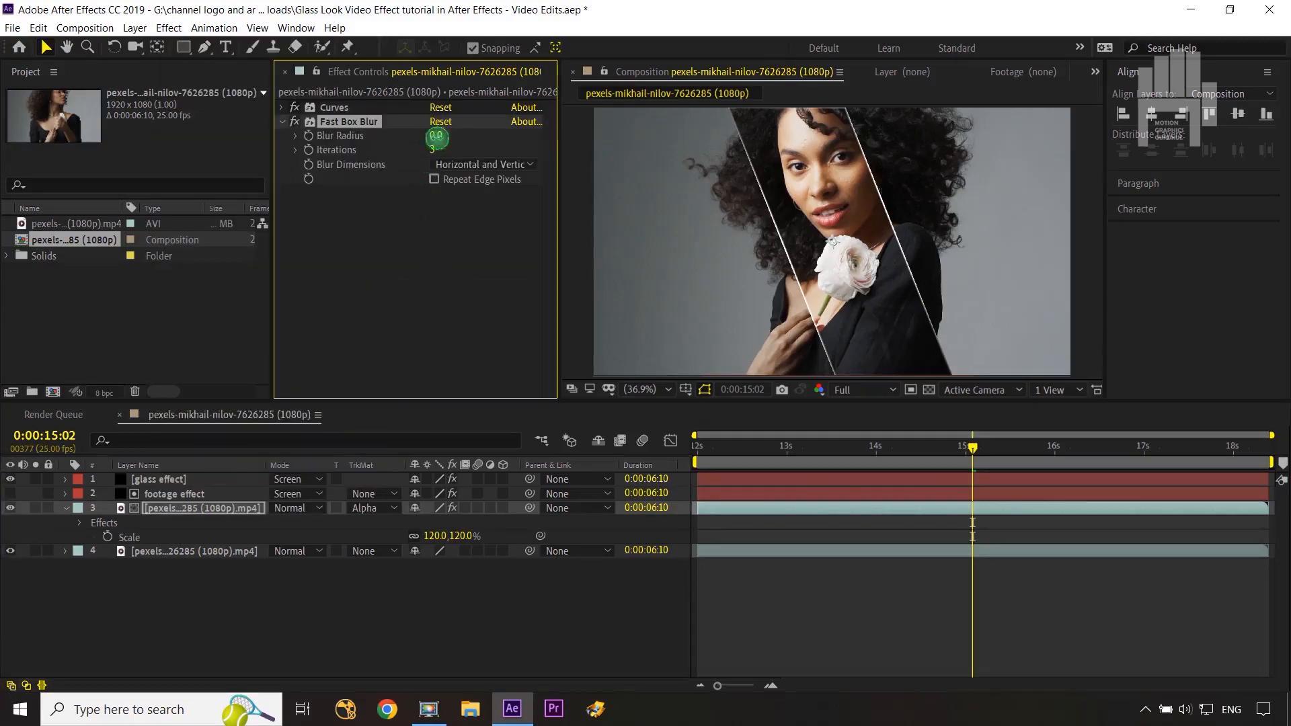
pyautogui.moveTo(438, 137); pyautogui.dragTo(443, 138)
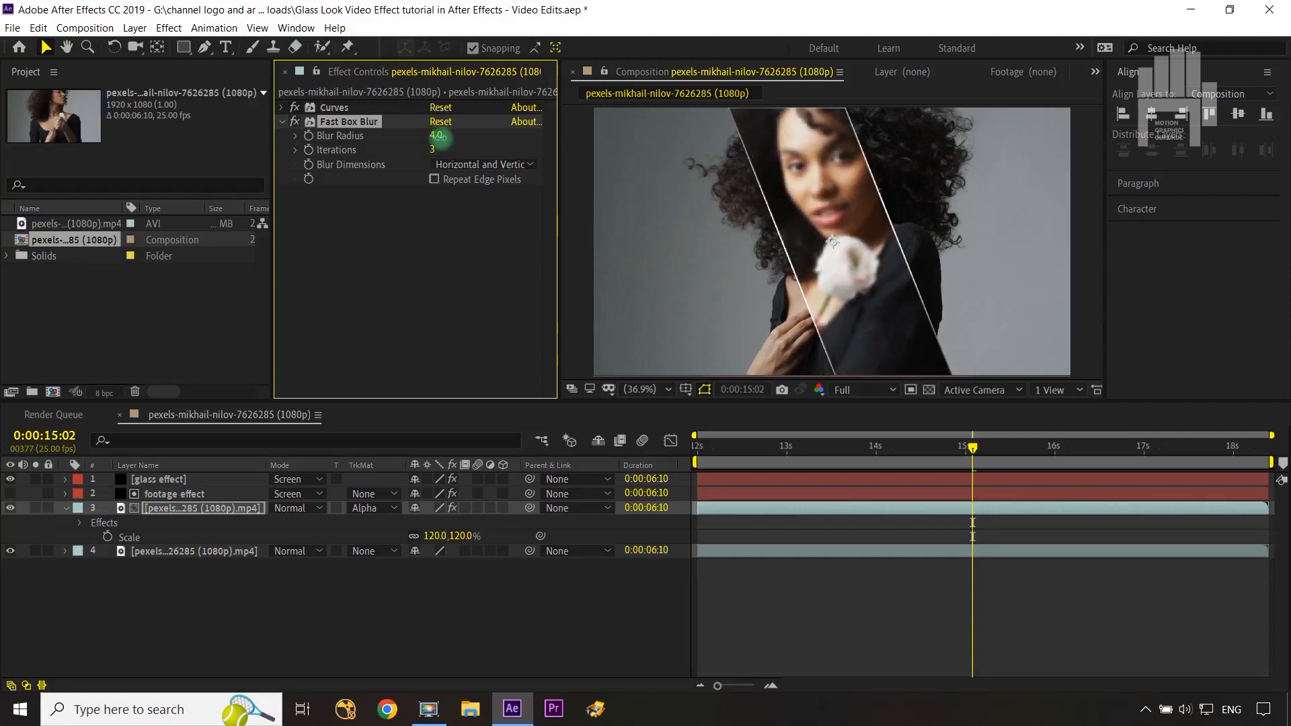
pyautogui.click(295, 124)
pyautogui.click(296, 124)
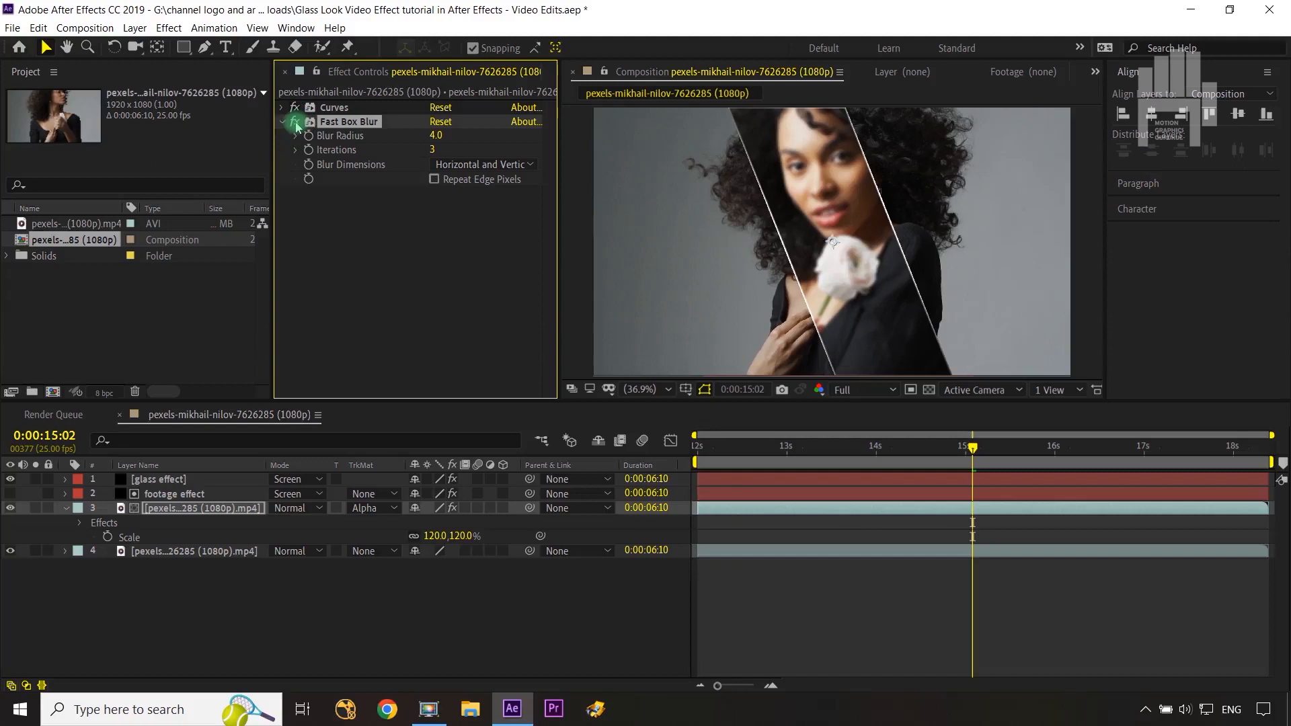
pyautogui.click(464, 634)
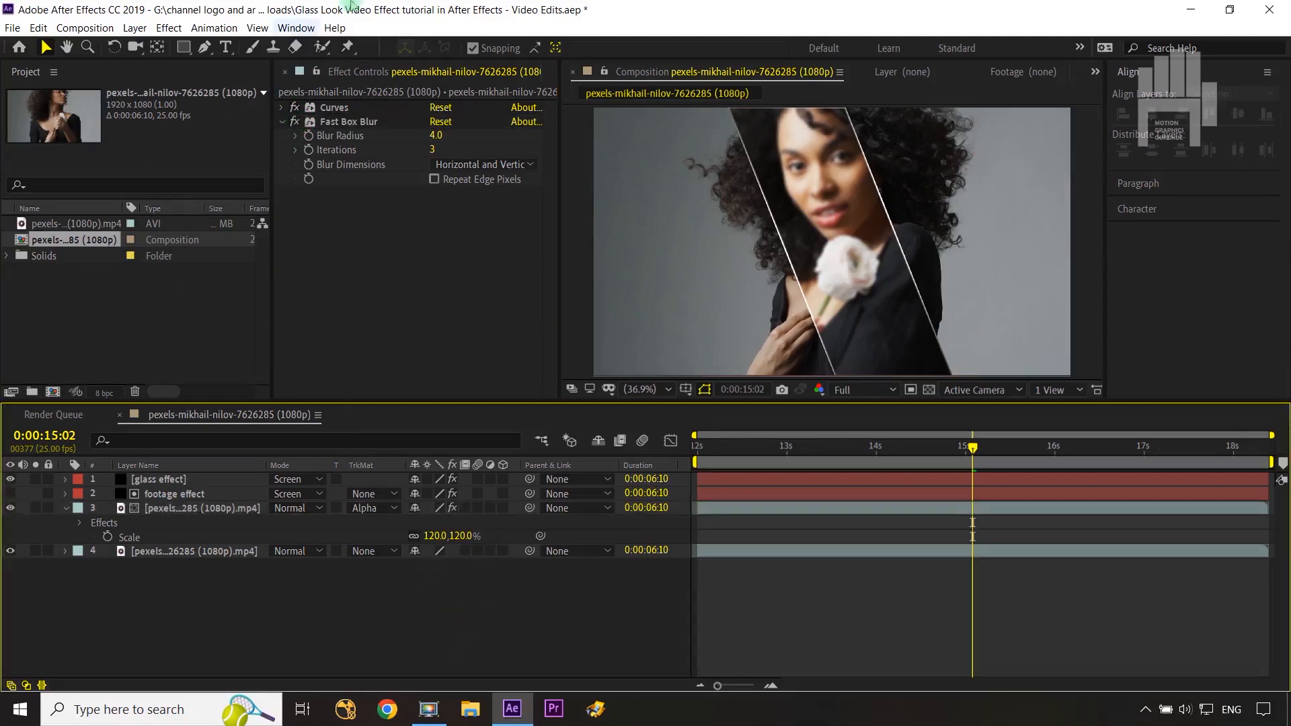
# Step: Try a Blur Radius of 3.0 in the Fast Box Blur and set it back to 4.0
pyautogui.click(436, 136)
pyautogui.write('3')
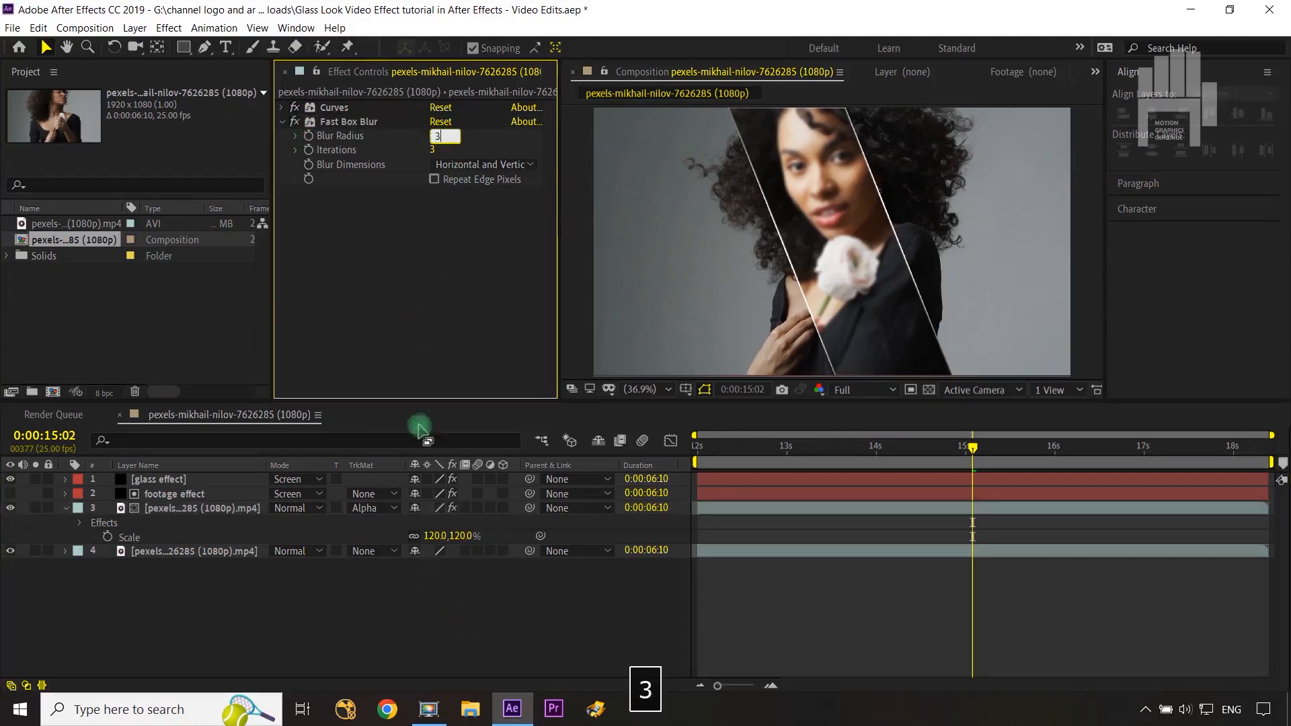
pyautogui.click(475, 622)
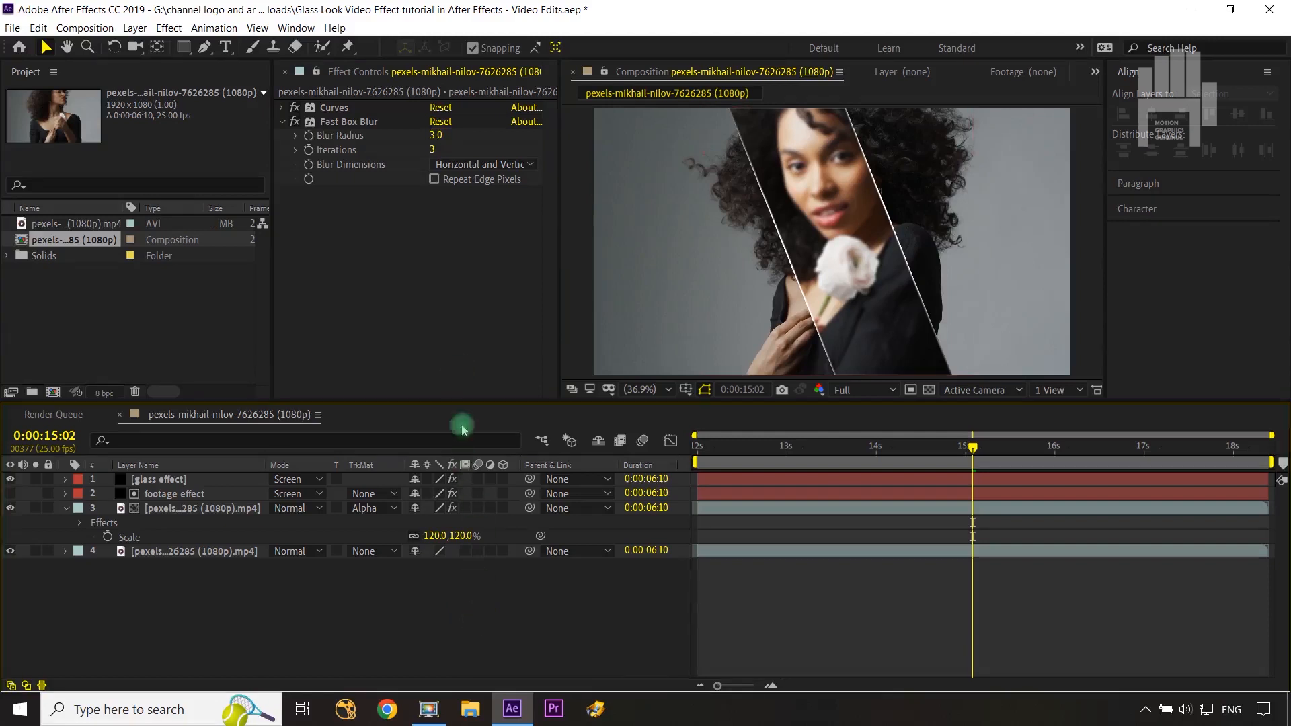
pyautogui.click(436, 134)
pyautogui.write('4')
pyautogui.click(479, 618)
# Step: At 0:00:15:09, add a new adjustment layer above all layers and apply the Curves effect to it
pyautogui.moveTo(971, 449); pyautogui.dragTo(998, 466)
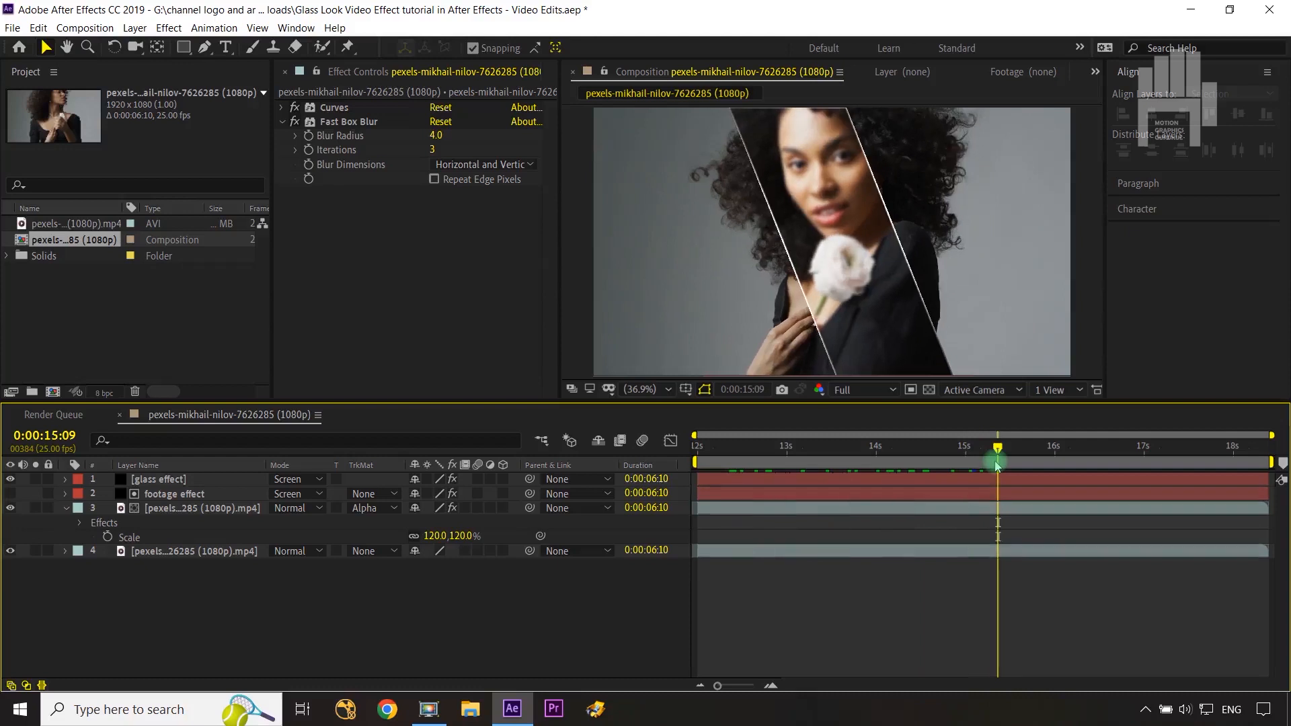
pyautogui.click(528, 631)
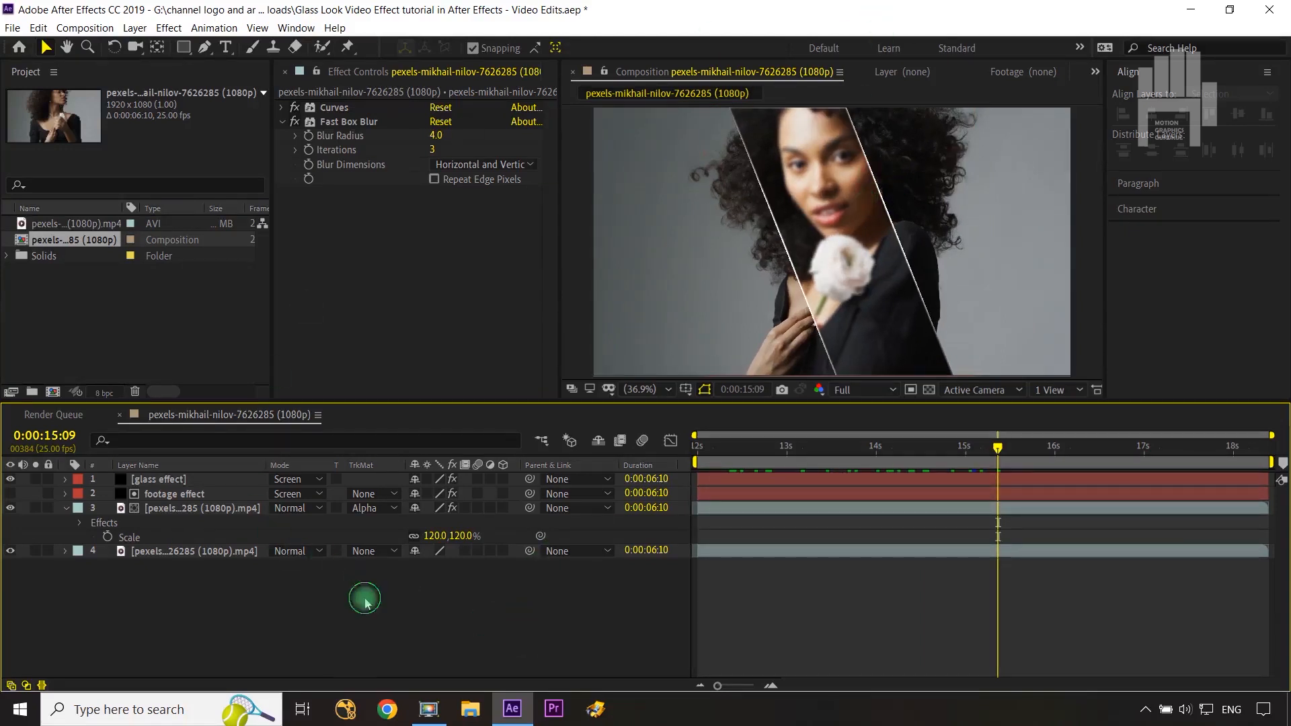
pyautogui.hotkey('ctrl', 'alt', 'y')
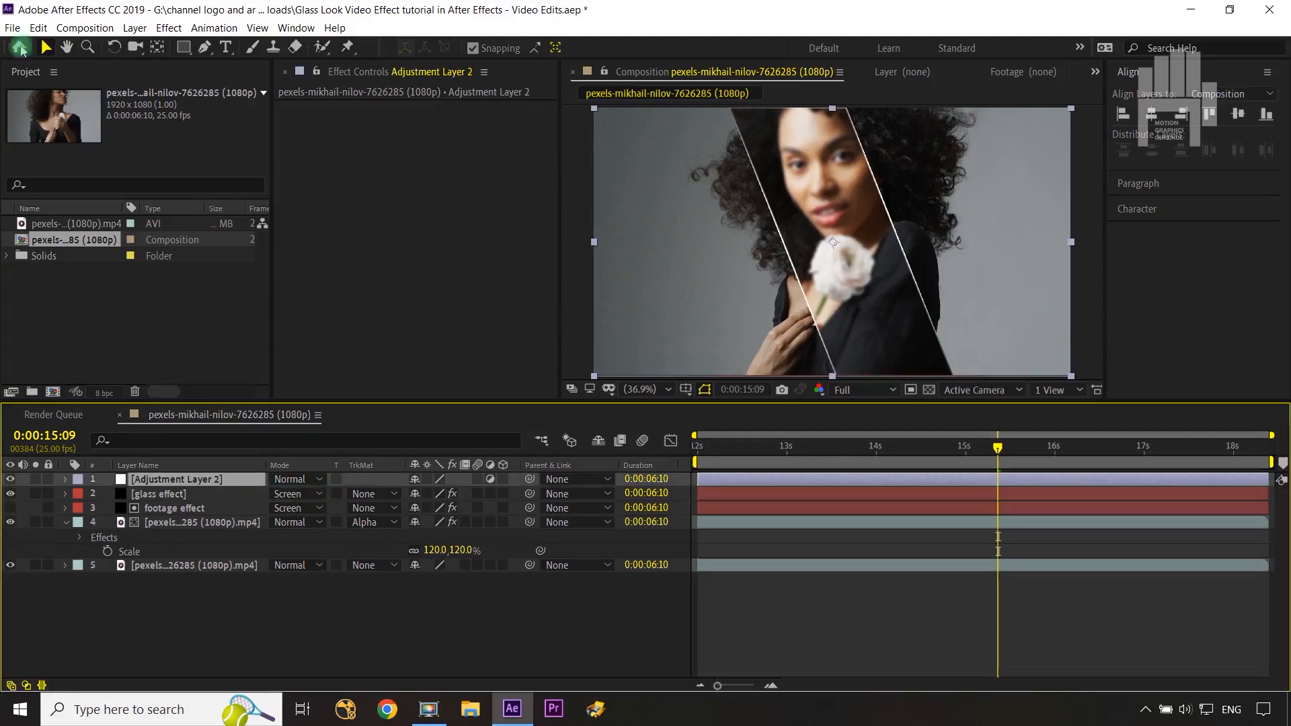
pyautogui.click(177, 27)
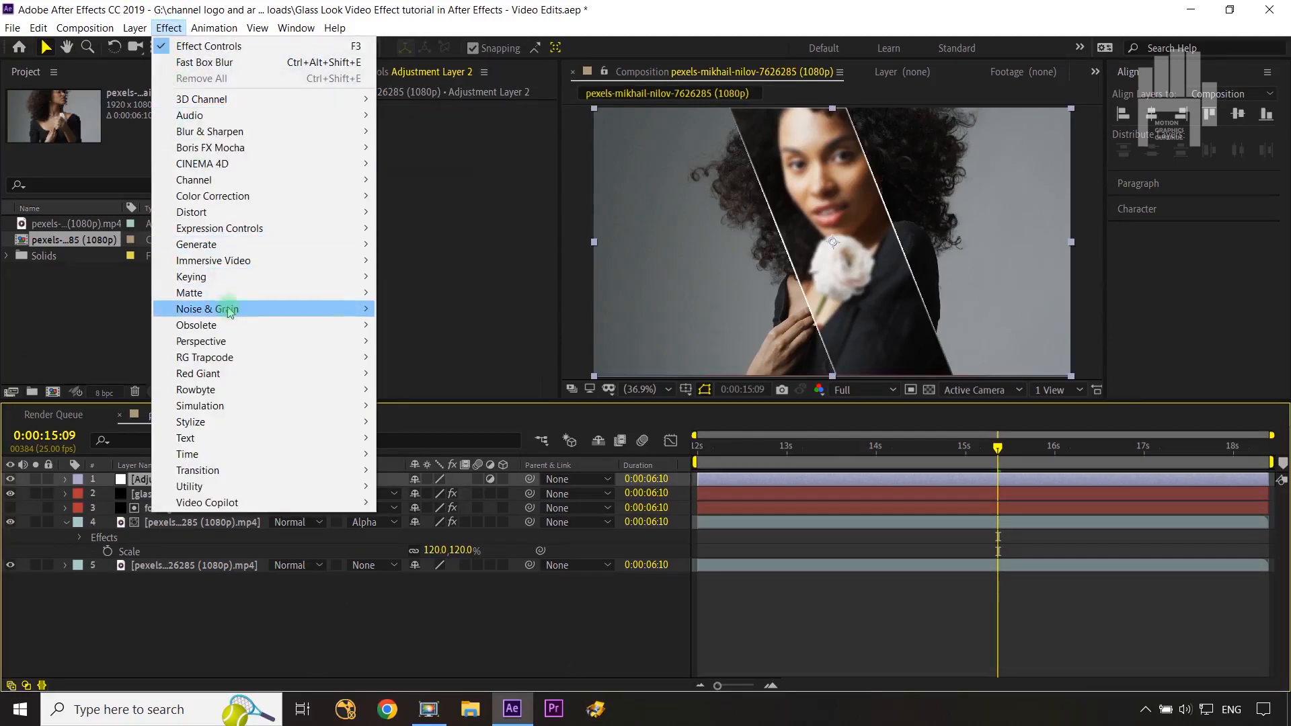
pyautogui.moveTo(210, 197)
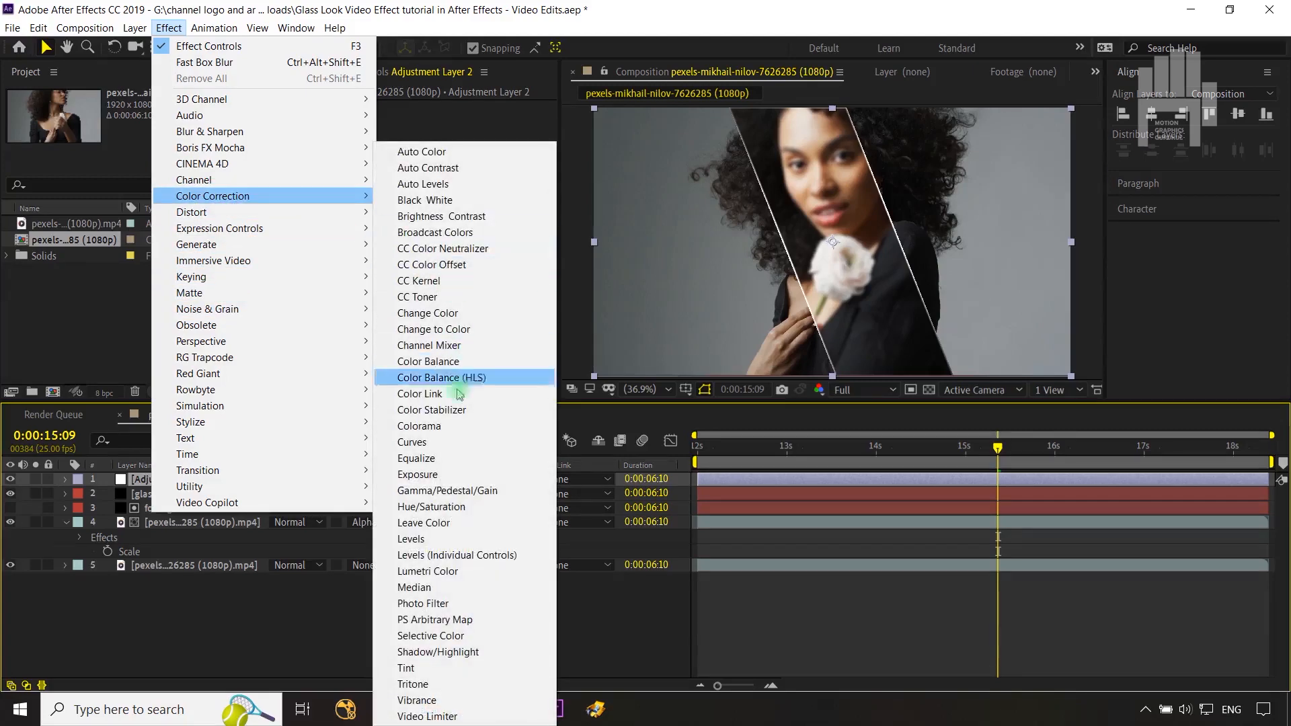
pyautogui.click(432, 441)
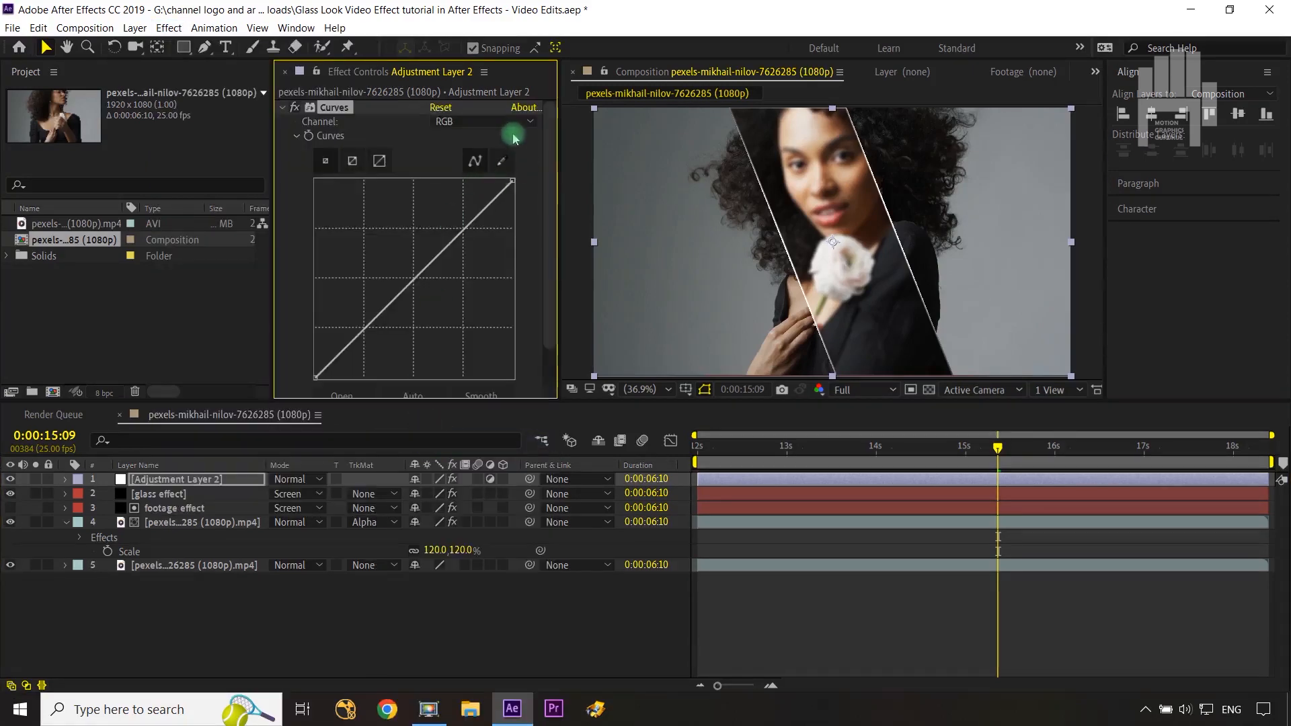
# Step: In the adjustment layer's Curves, adjust the Red channel's shadow and highlight points until the curve sits slightly above the diagonal
pyautogui.click(509, 124)
pyautogui.click(474, 153)
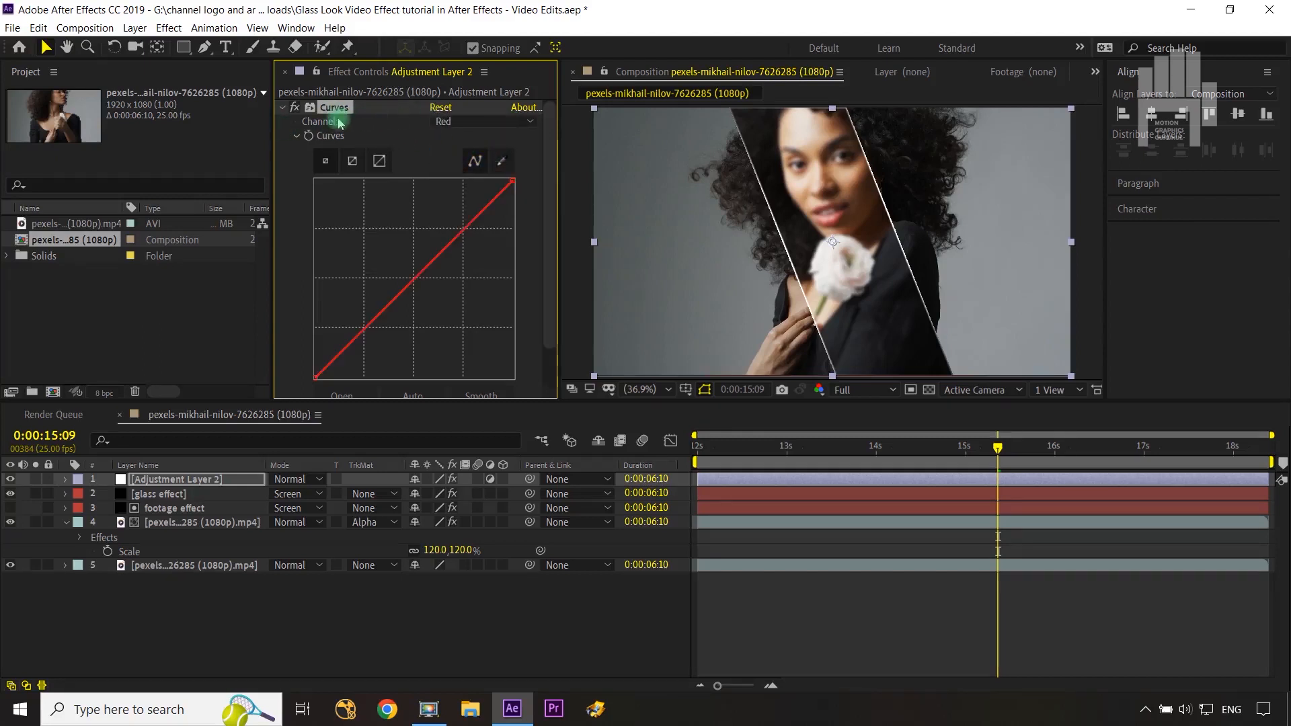
pyautogui.click(463, 233)
pyautogui.moveTo(464, 234); pyautogui.dragTo(467, 237)
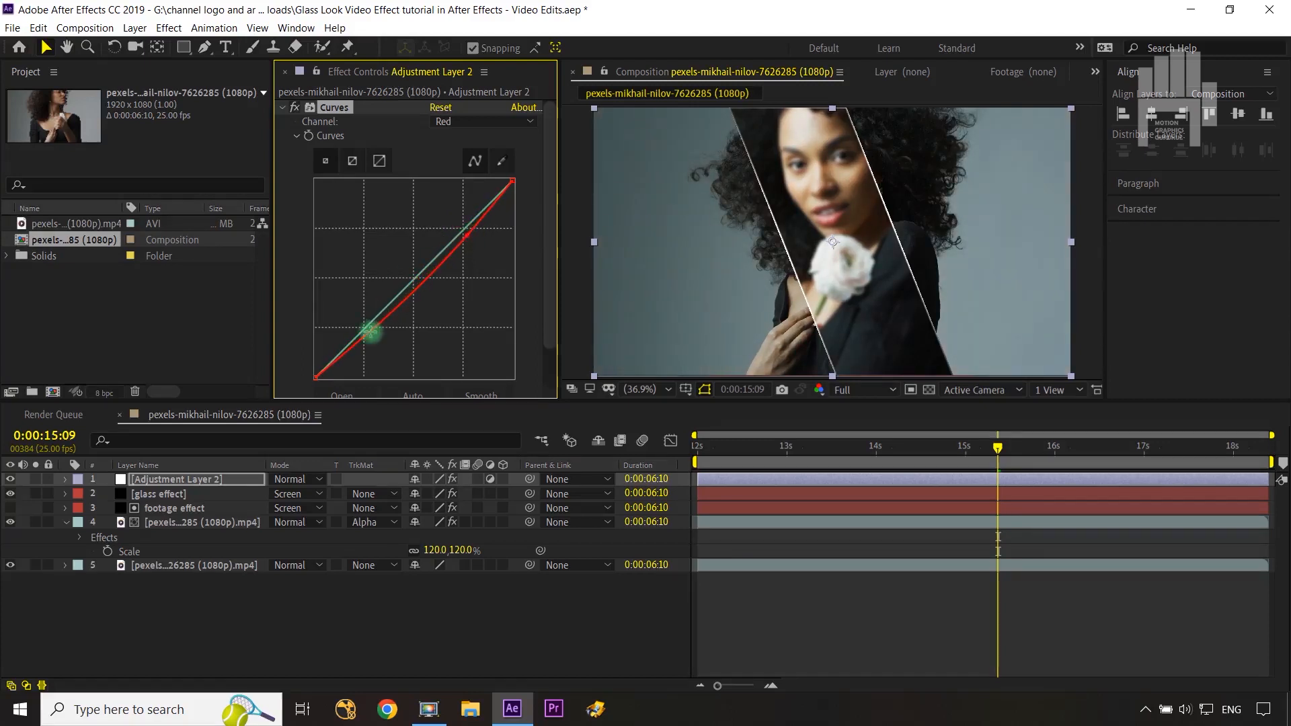
pyautogui.moveTo(368, 333); pyautogui.dragTo(359, 322)
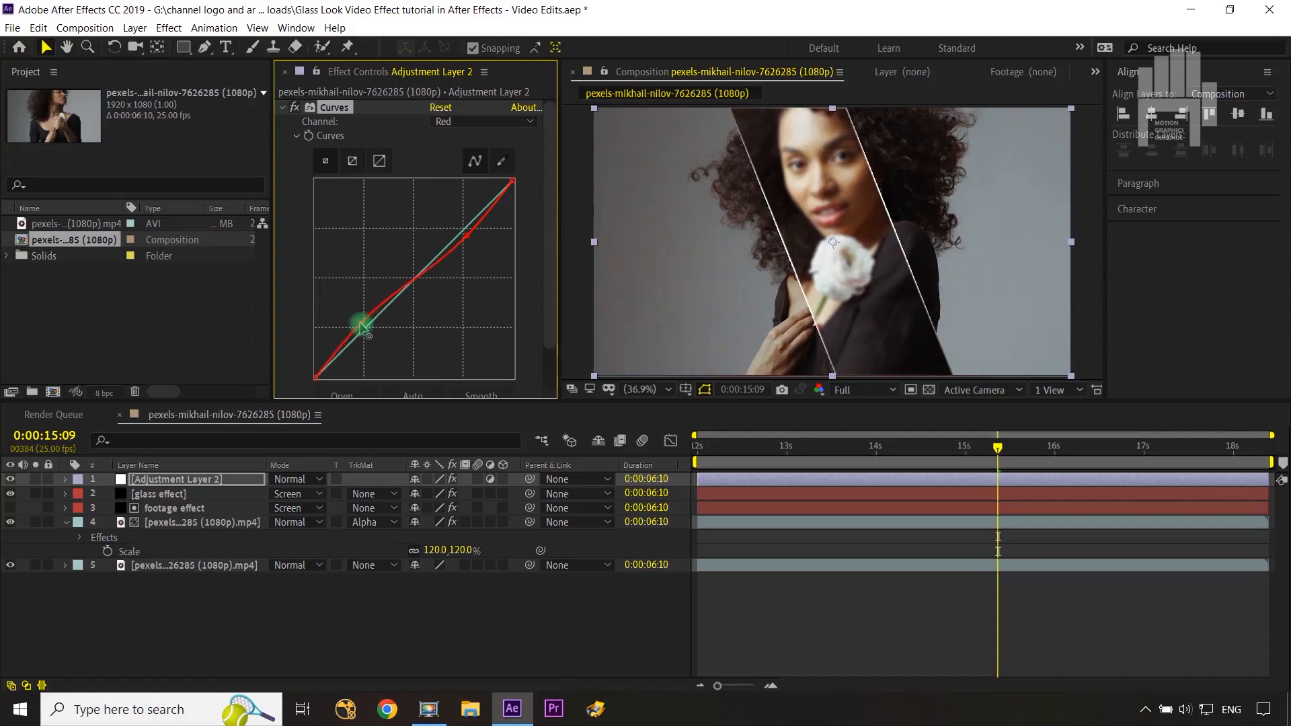
pyautogui.click(463, 236)
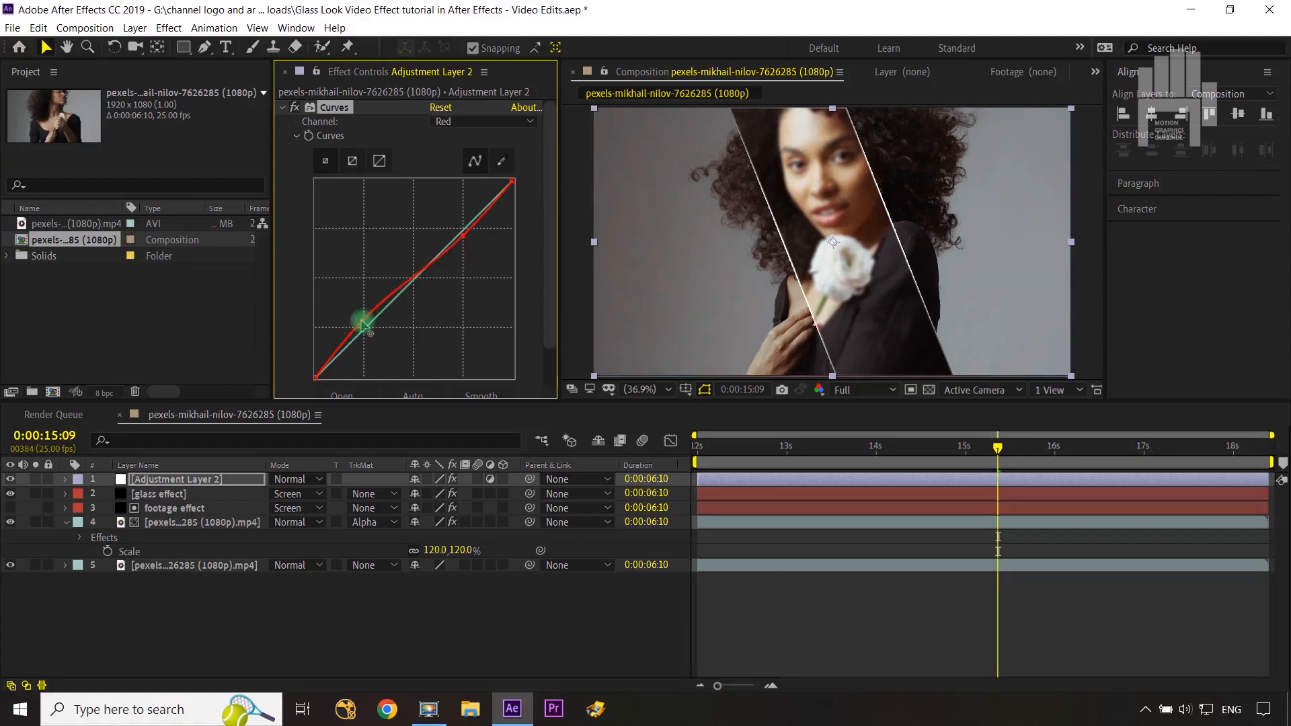
pyautogui.moveTo(365, 323); pyautogui.dragTo(359, 321)
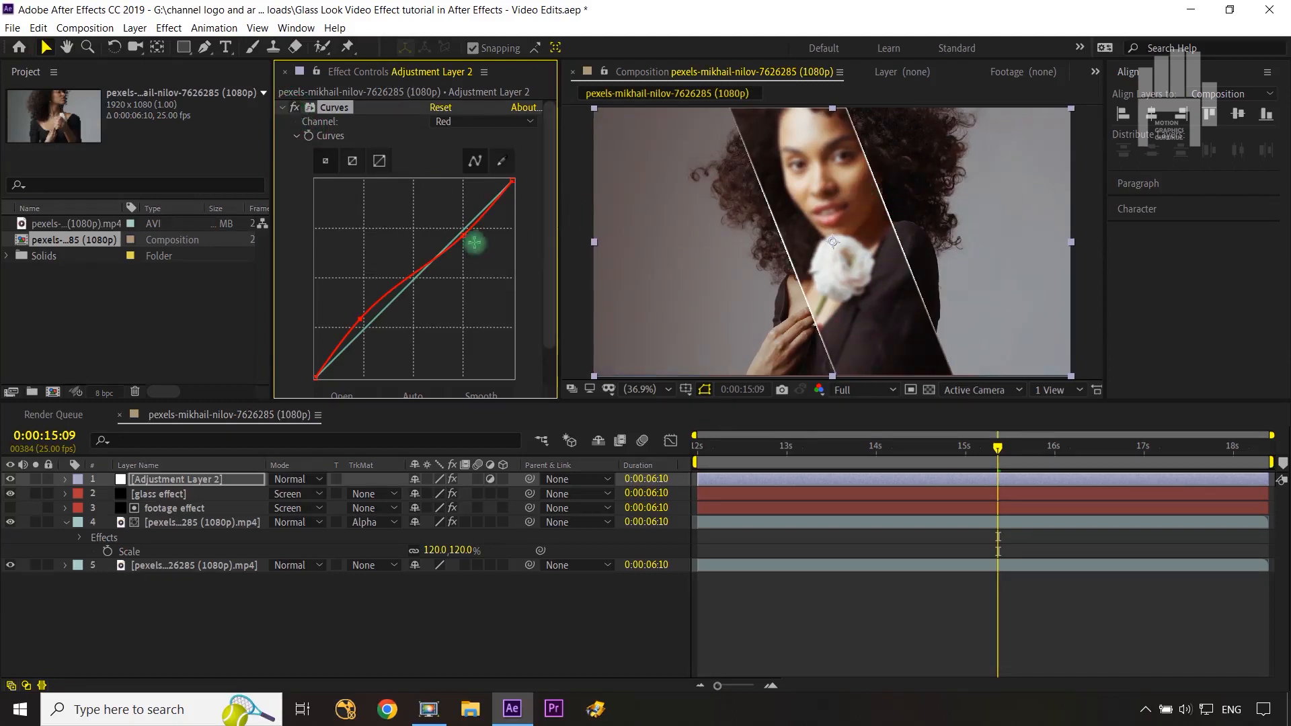
pyautogui.moveTo(465, 237); pyautogui.dragTo(460, 232)
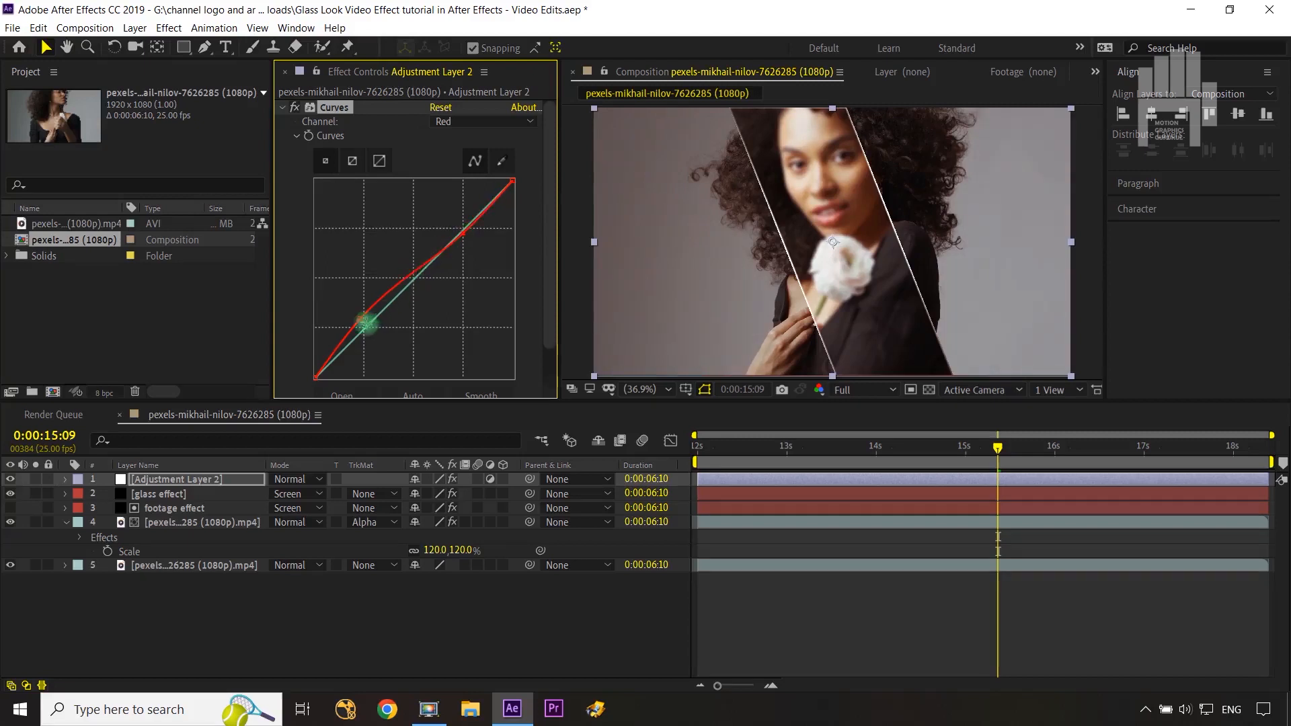
pyautogui.moveTo(363, 324); pyautogui.dragTo(365, 325)
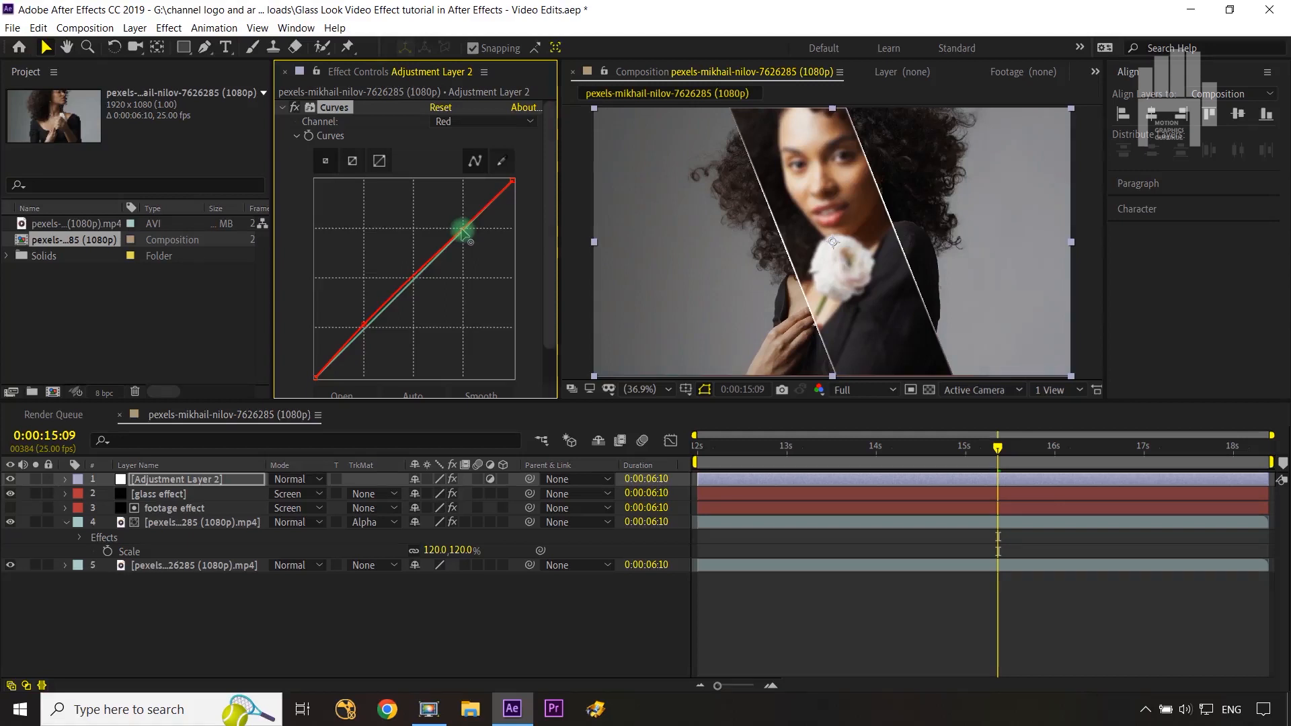
pyautogui.moveTo(463, 232); pyautogui.dragTo(460, 229)
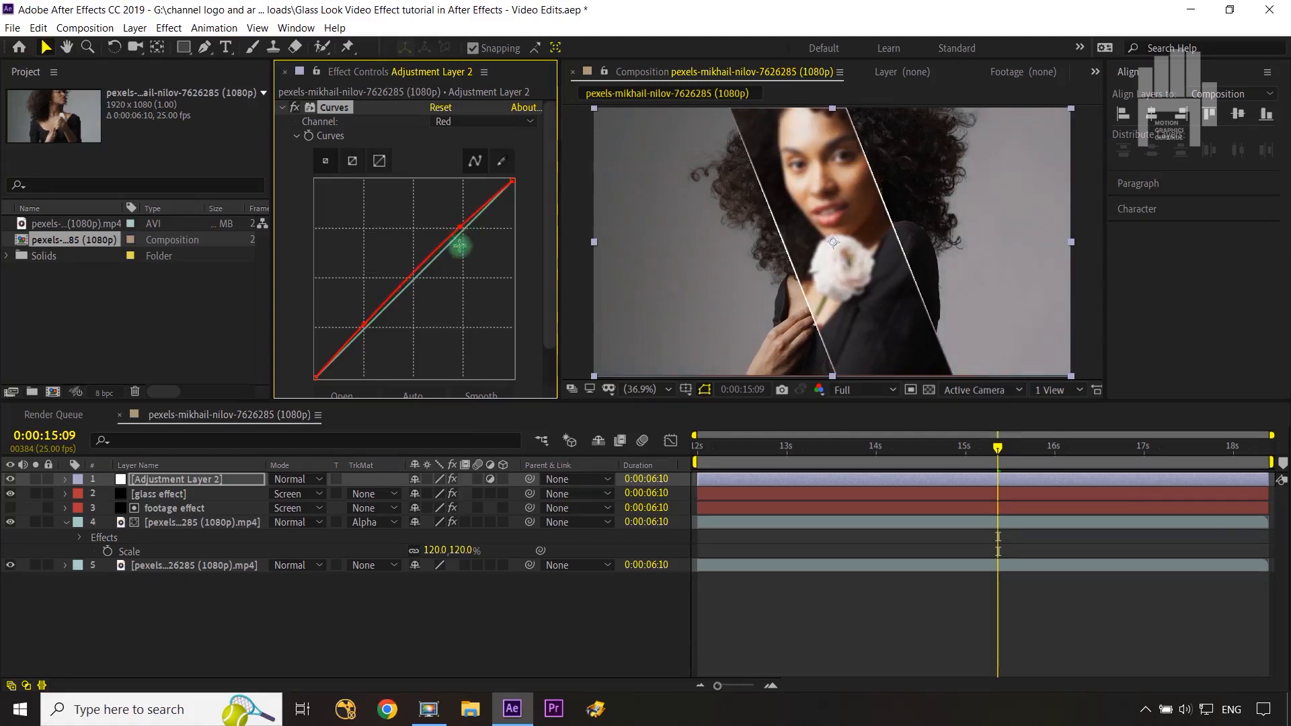
# Step: Deselect the adjustment layer and return the playhead to the composition's start at 0:00:12:00
pyautogui.click(556, 639)
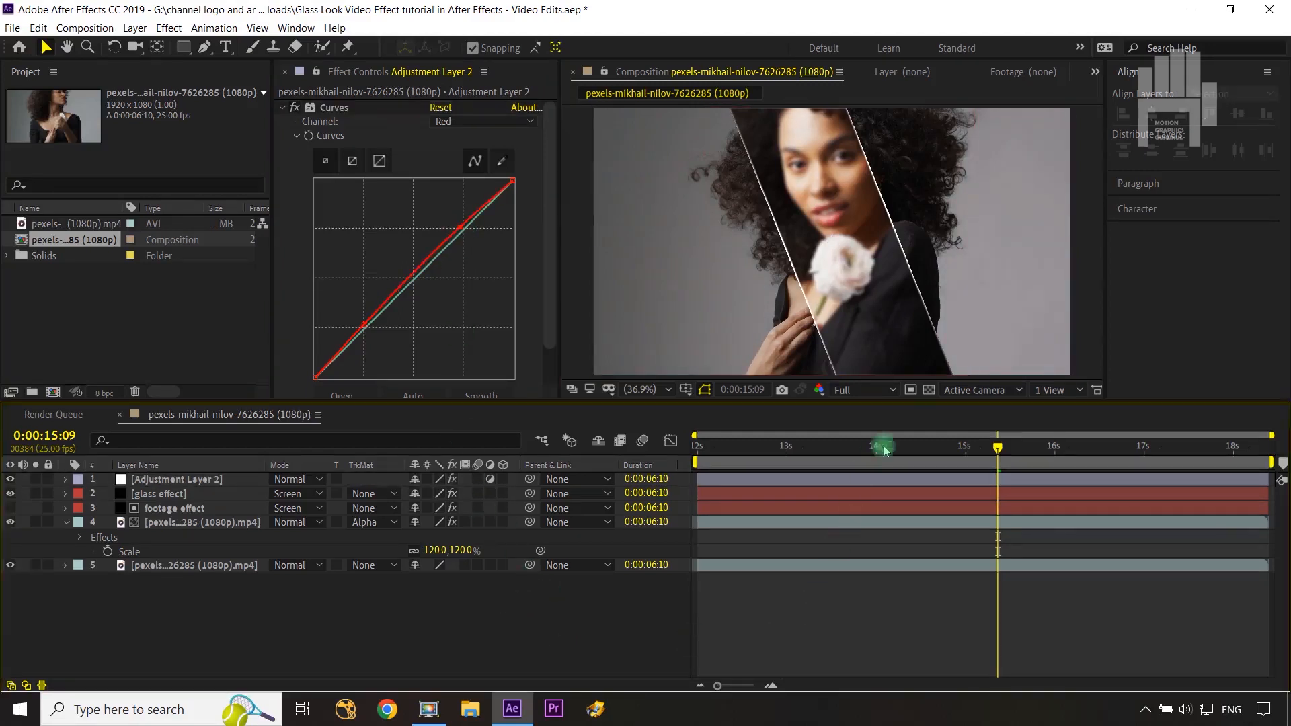
pyautogui.moveTo(998, 449); pyautogui.dragTo(690, 479)
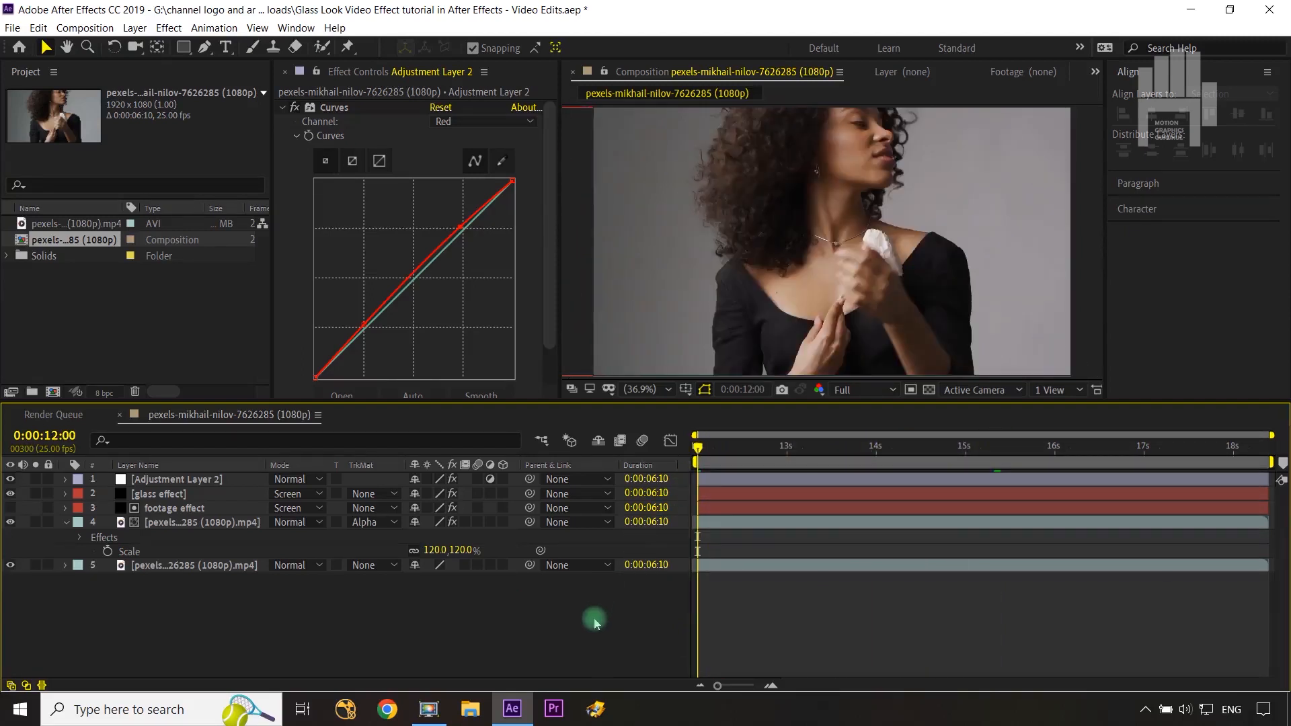